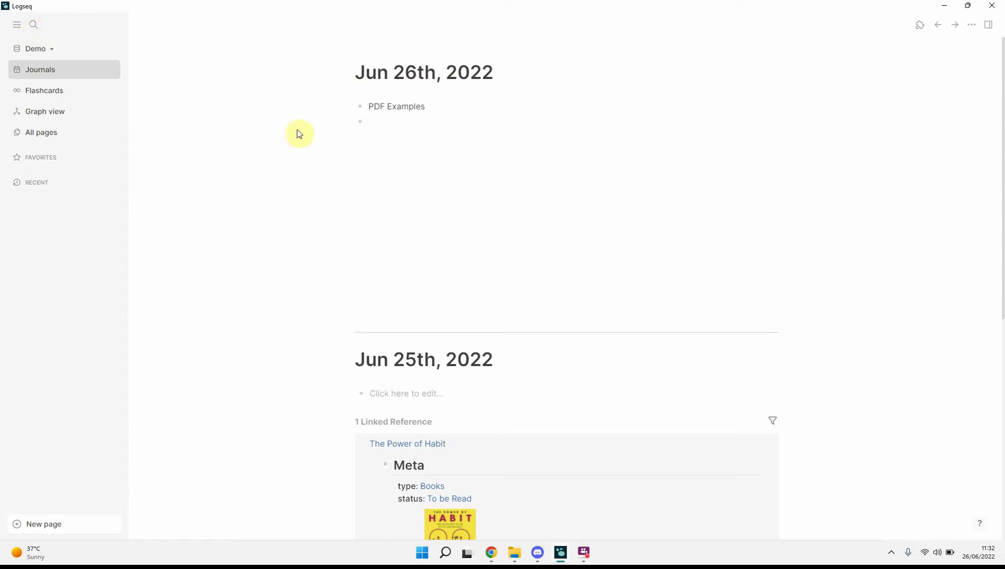
Step: Create and open a new page named 'Washing Machine Guide' from Search
click(34, 24)
text(Wash)
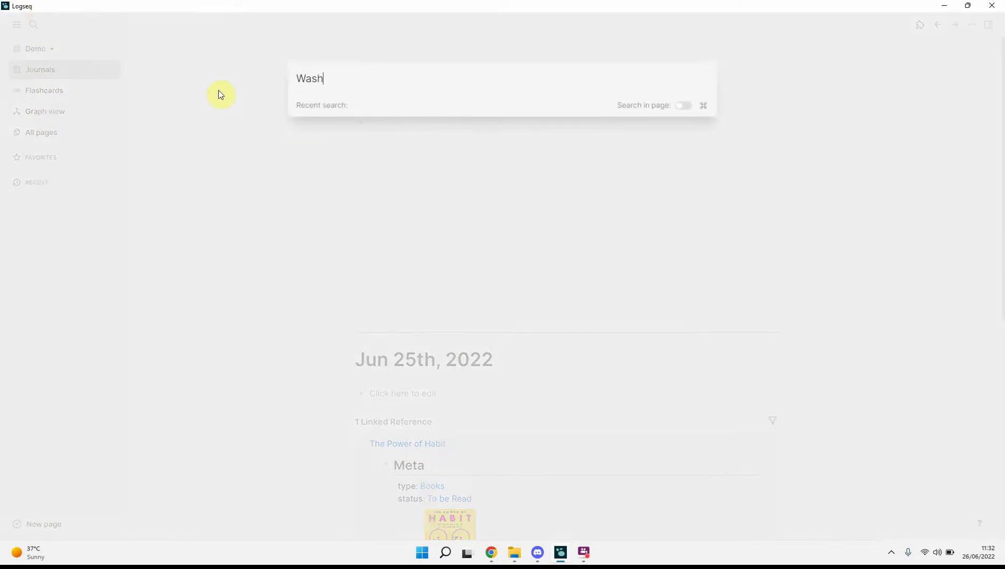
text(ing Machine Example)
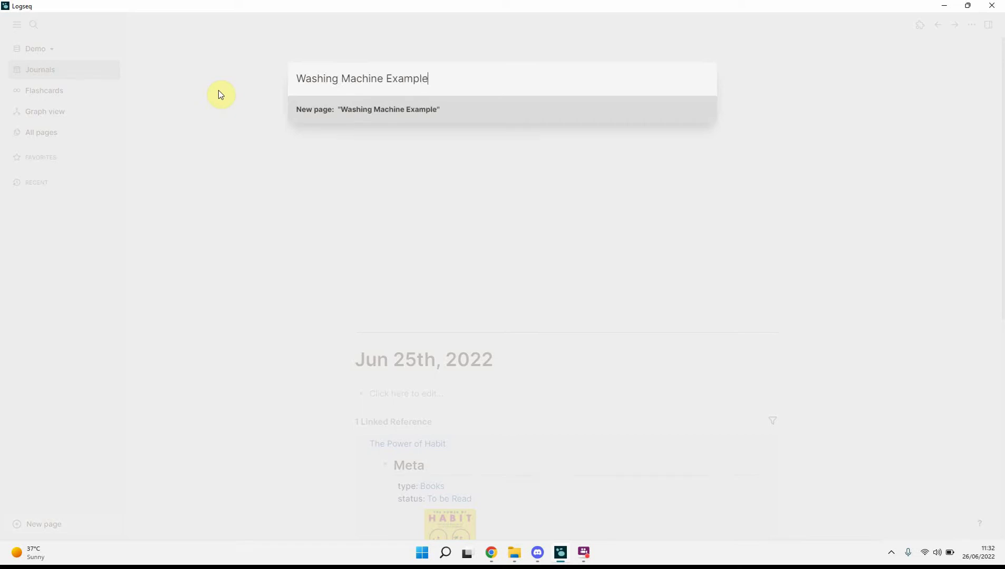
key(ctrl+BackSpace)
text(Guide)
key(Return)
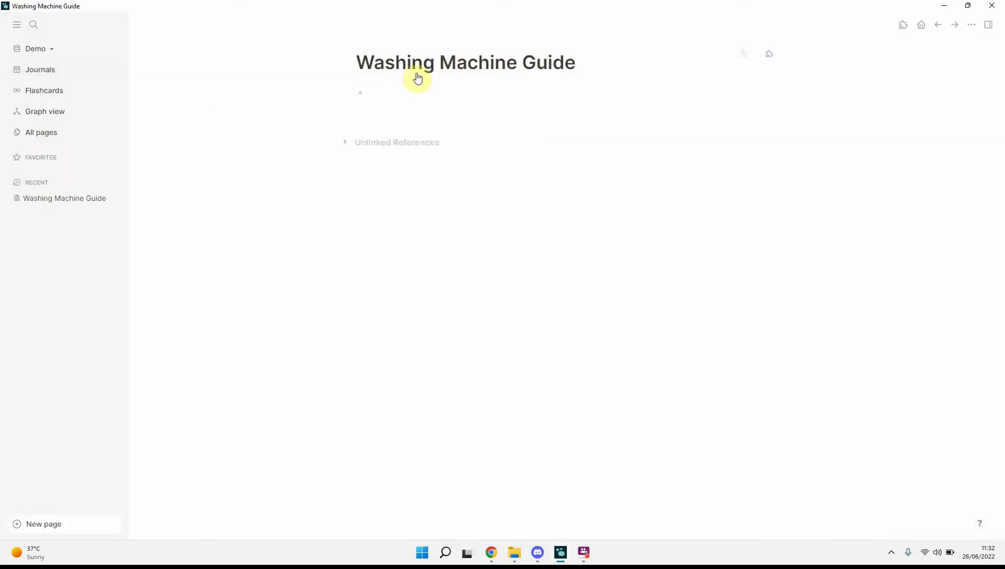
Step: Drag Daily-Reference-Guide.pdf from the example folder into the page's first block
mouse_move(513, 552)
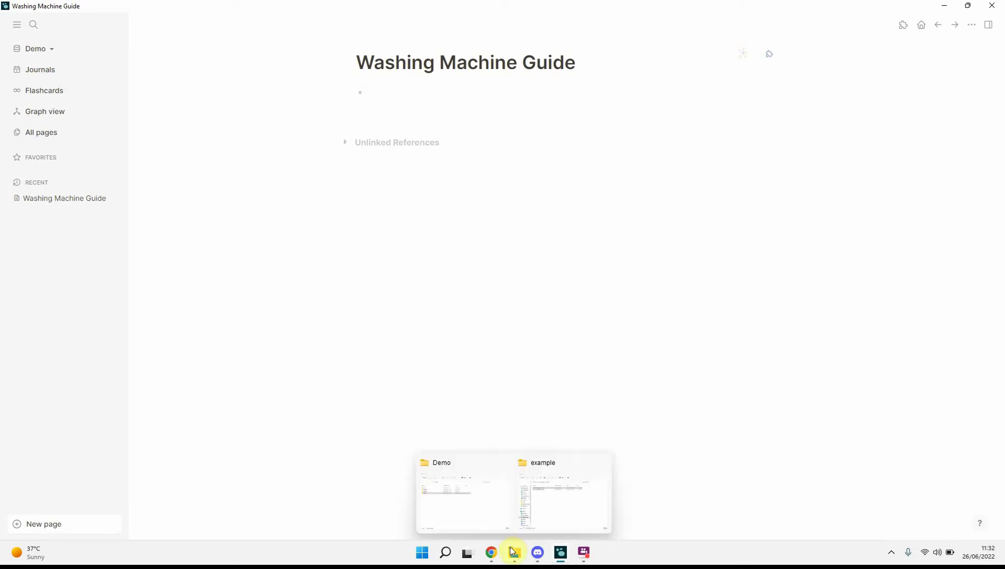
click(572, 512)
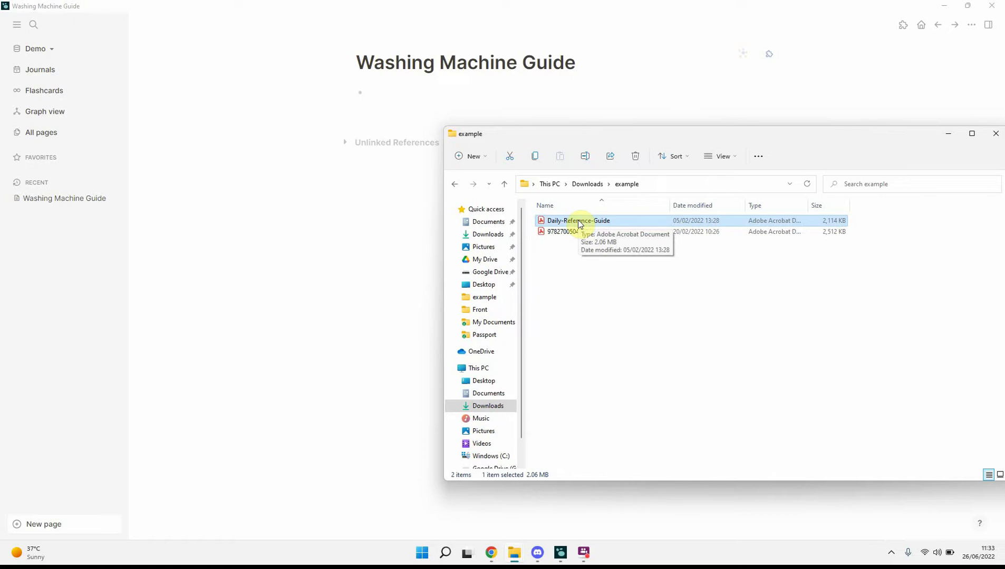
drag(579, 224, 395, 96)
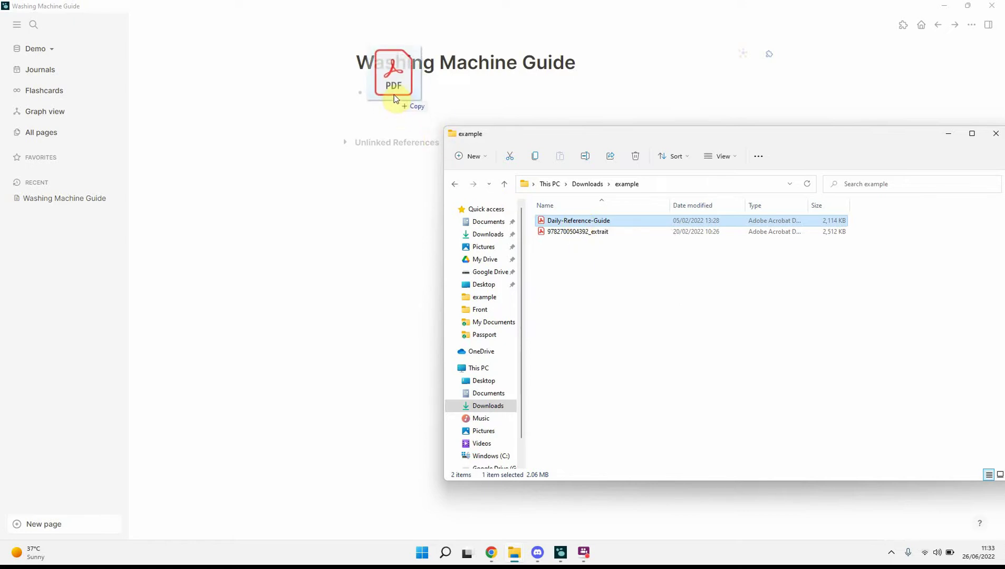
drag(395, 94, 394, 95)
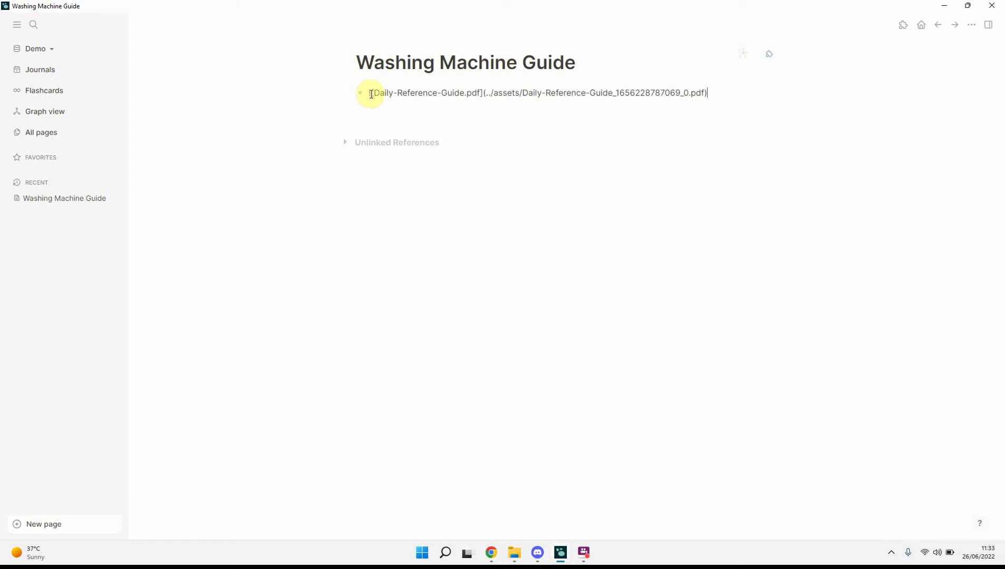
Step: Finish the PDF block so it renders as a Daily-Reference-Guide.pdf link with an empty bullet below
drag(370, 93, 599, 95)
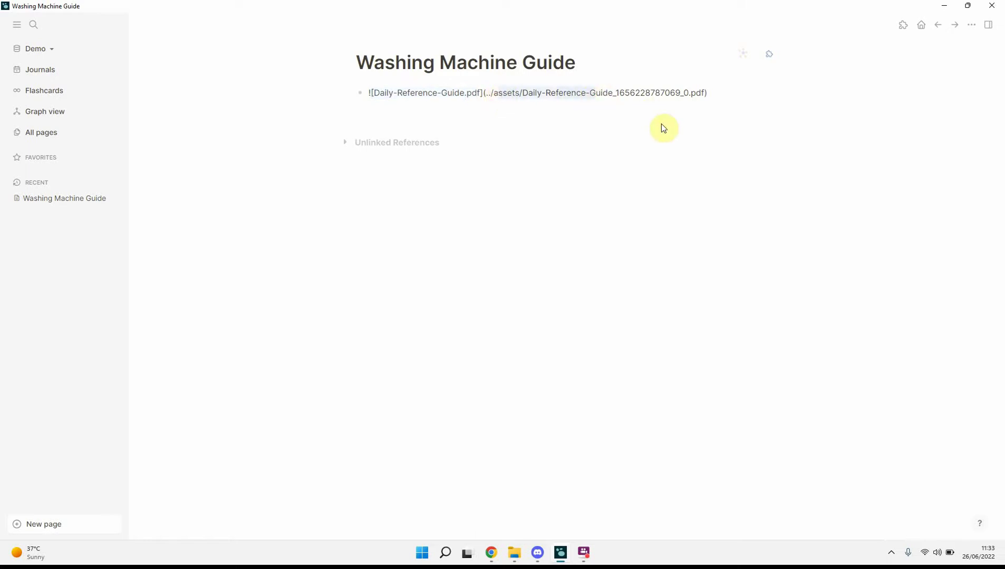
double_click(628, 89)
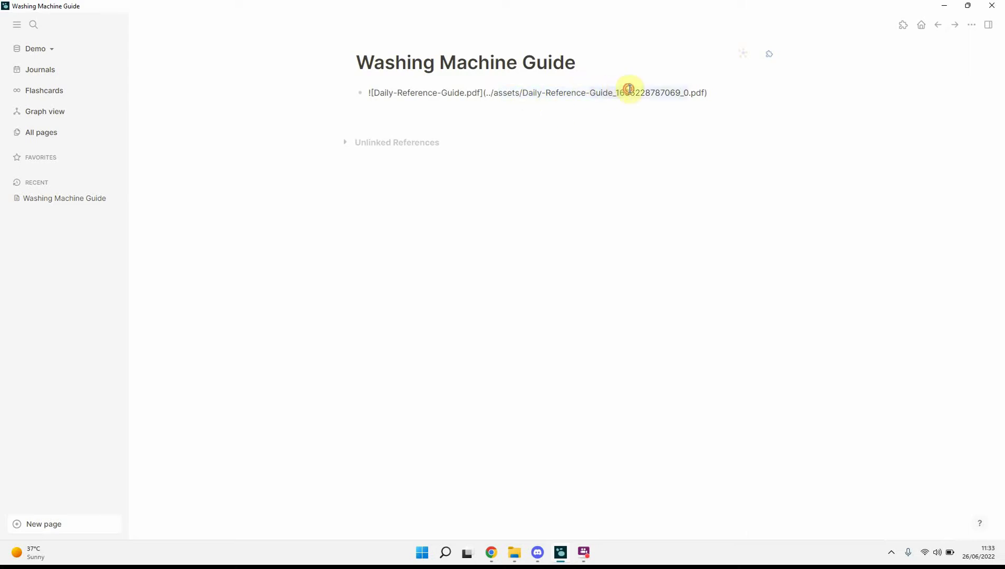
click(731, 93)
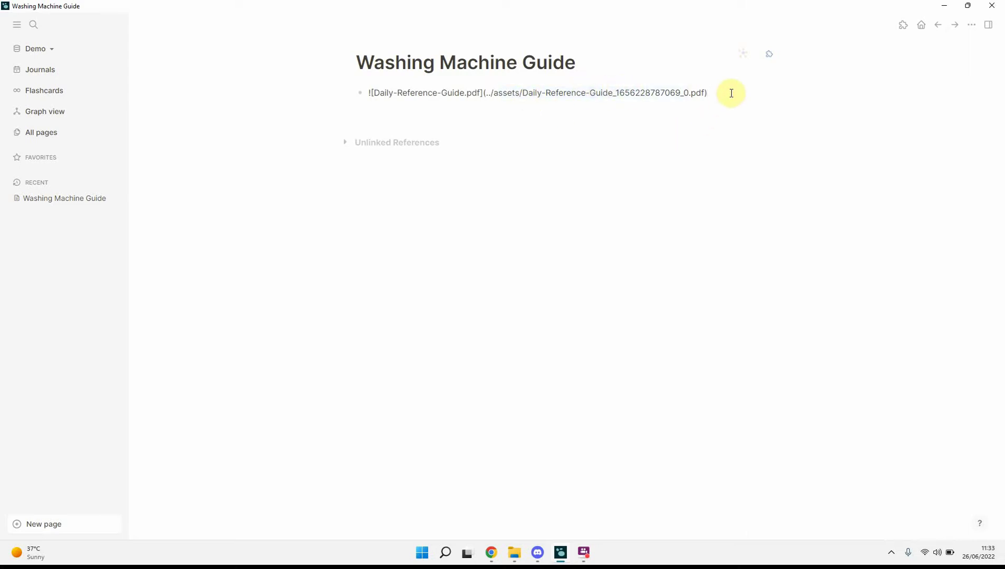
key(Return)
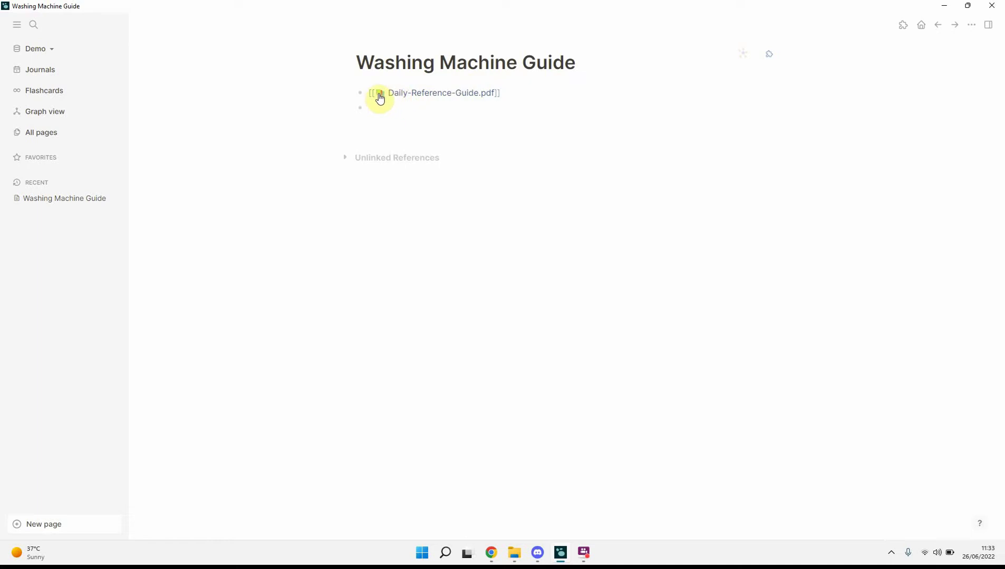
Step: Open Daily-Reference-Guide.pdf in Logseq's side viewer and bring up the folder windows
click(474, 96)
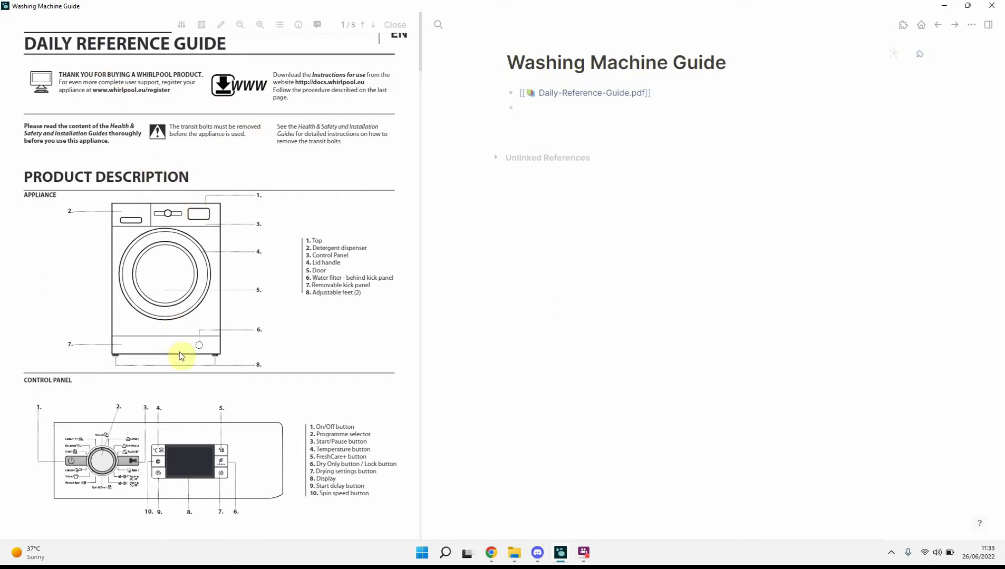
click(514, 549)
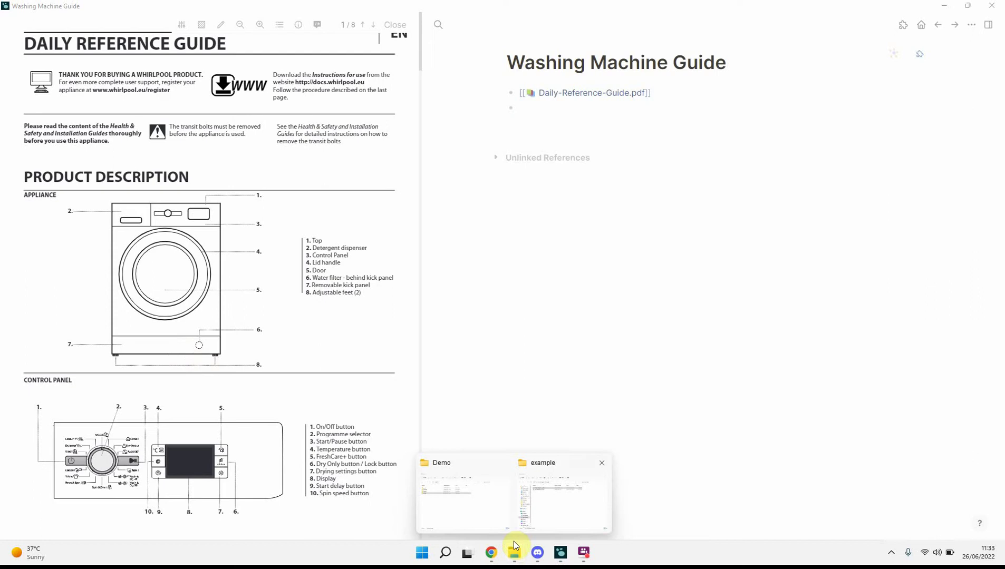
Step: Open Daily-Reference-Guide in Adobe Acrobat, scroll through it, then close Acrobat
click(556, 504)
click(586, 224)
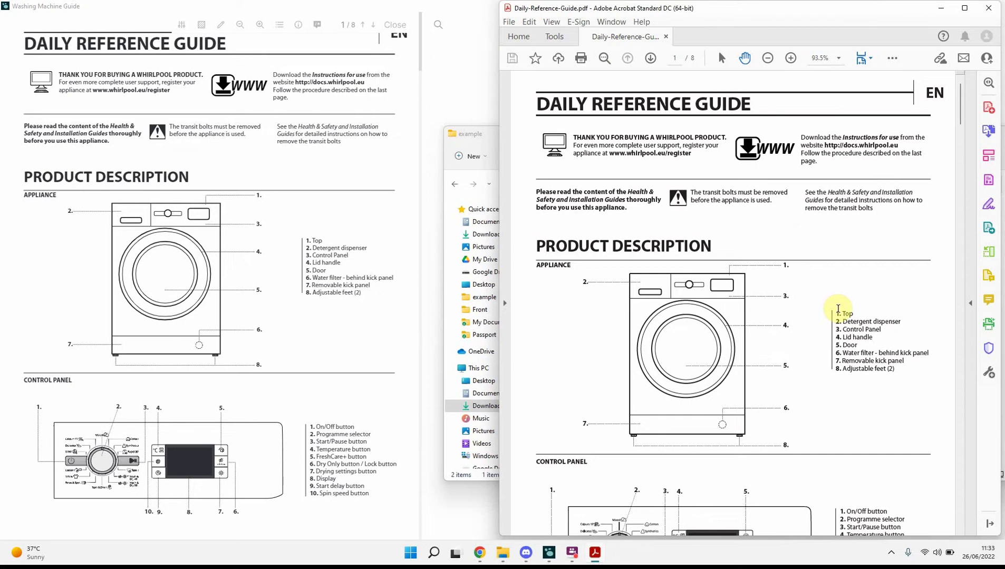
scroll(837, 310, down, 10)
scroll(236, 397, down, 15)
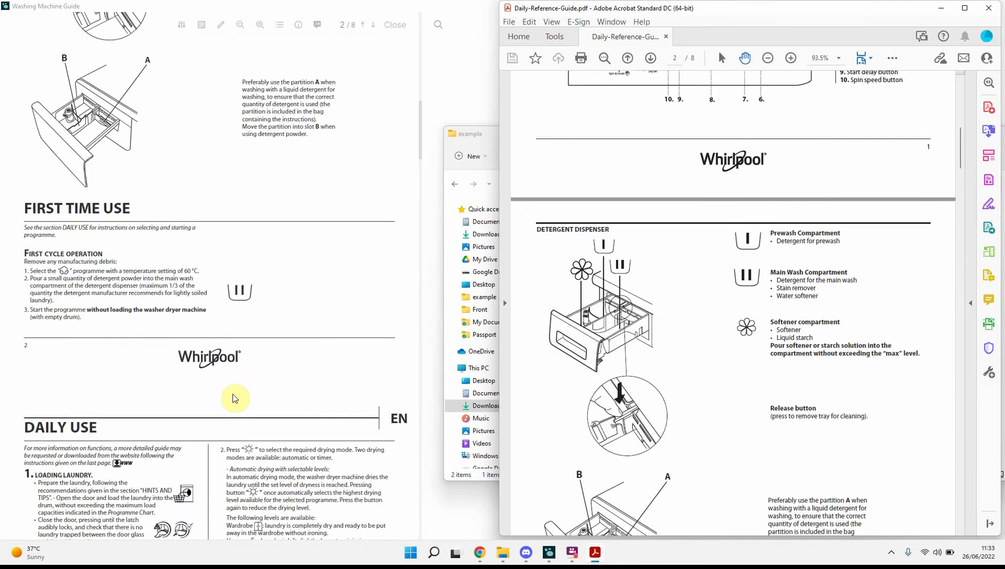
scroll(235, 399, up, 15)
scroll(831, 169, up, 10)
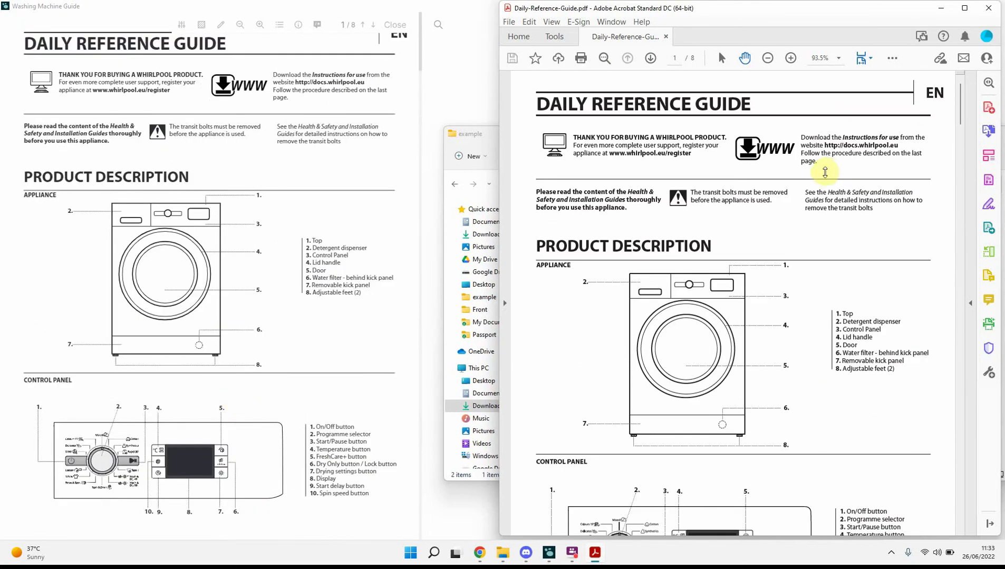
click(988, 8)
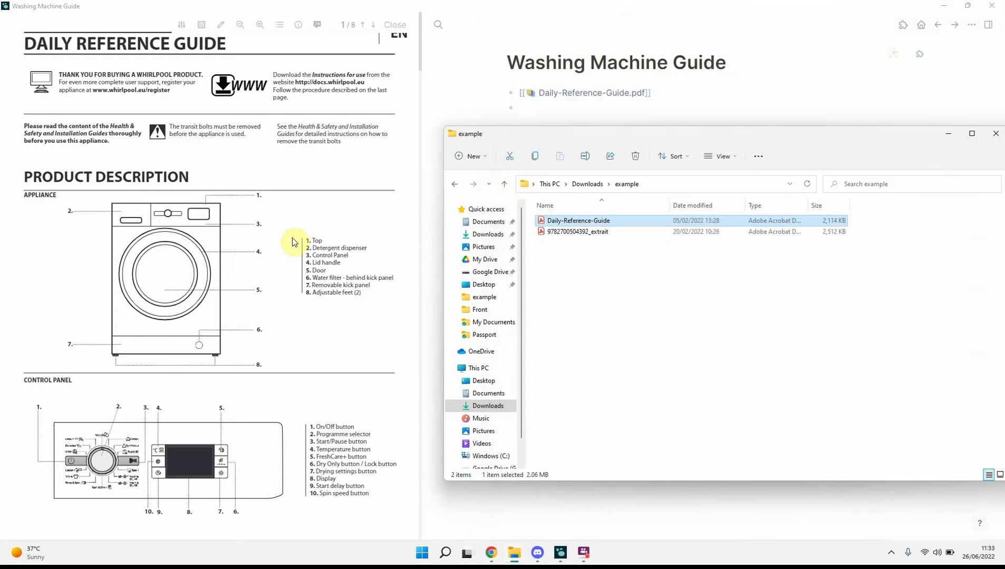
Step: Try sepia and dark themes on the PDF viewer, then set it back to white
click(252, 196)
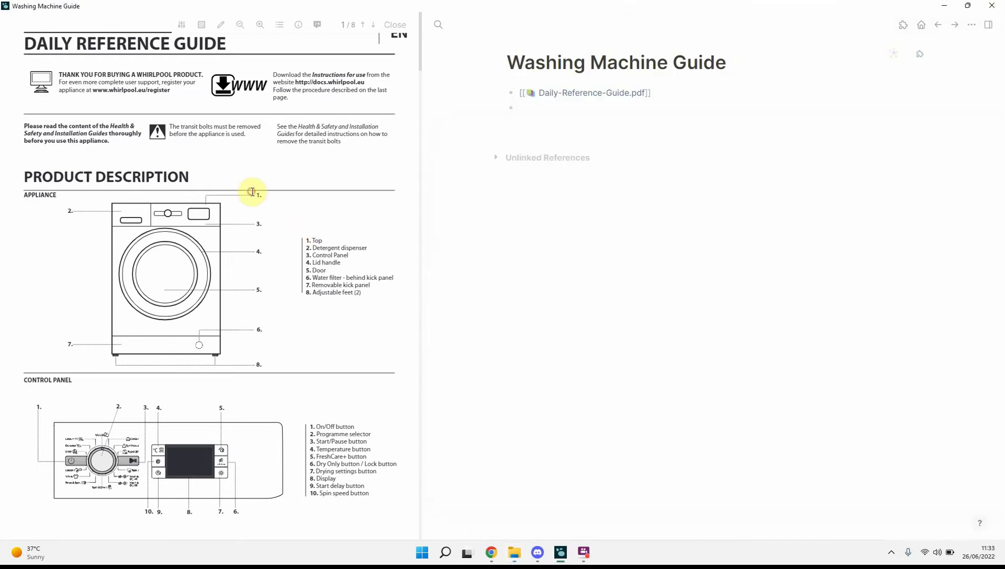
click(182, 30)
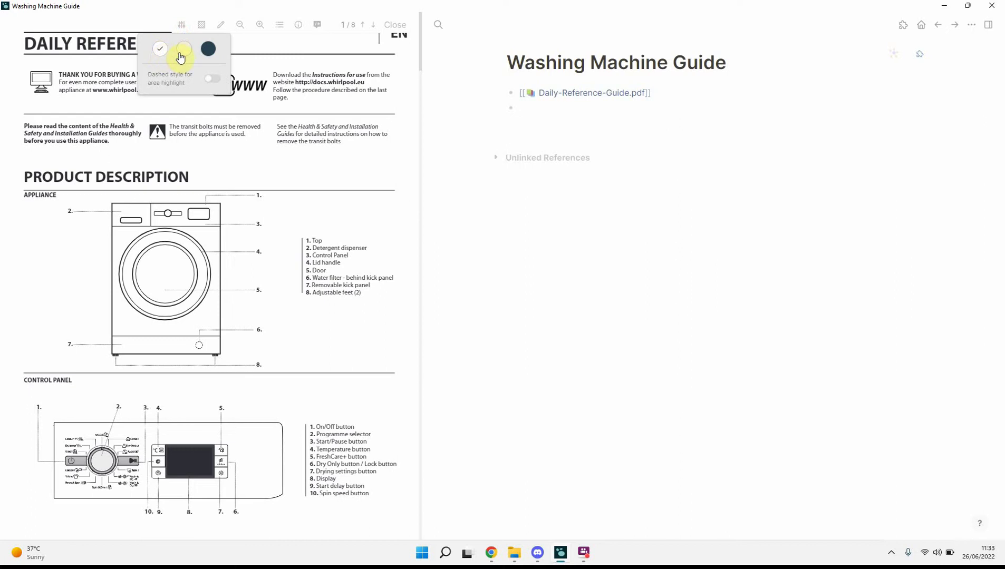
click(183, 50)
click(182, 25)
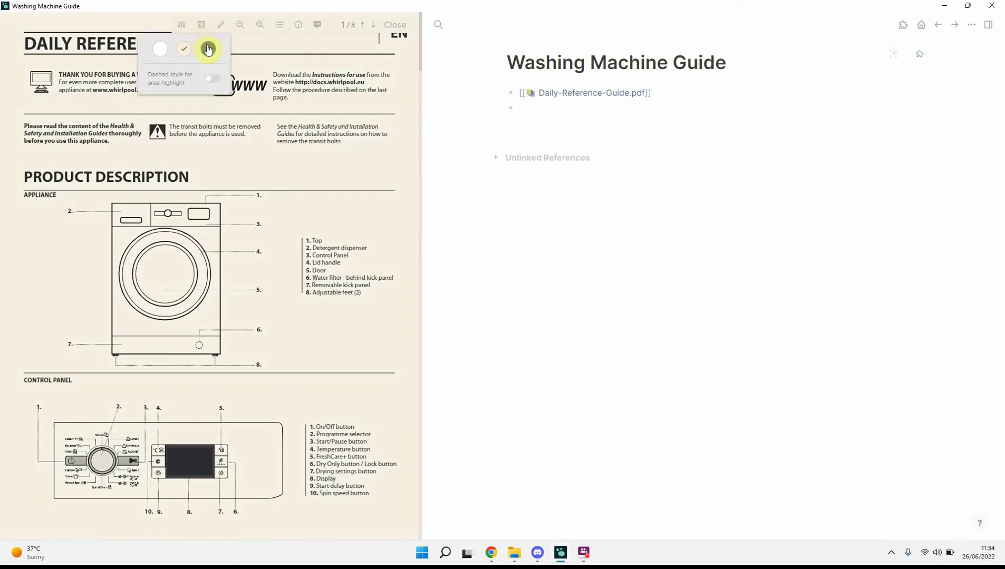
click(208, 48)
click(182, 25)
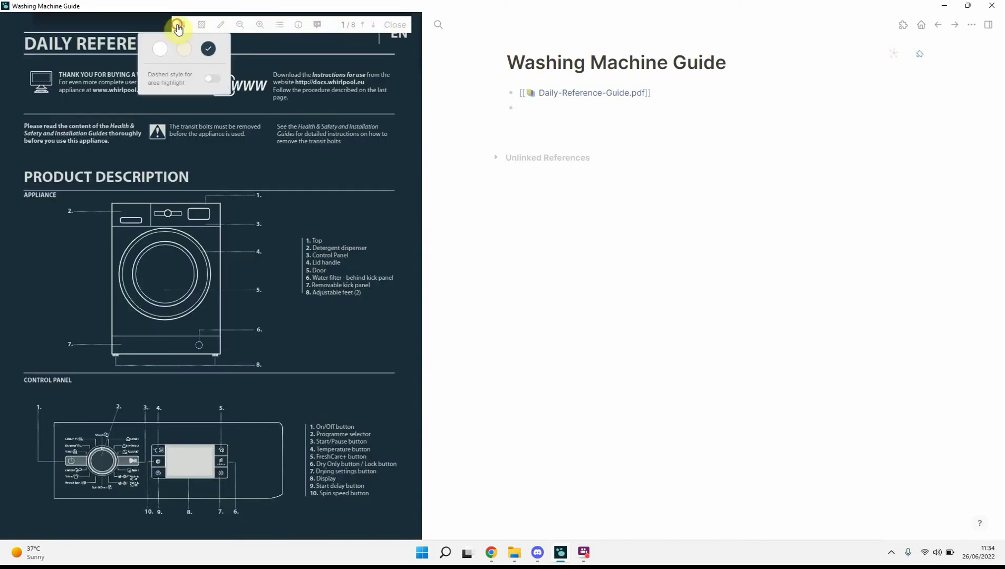
click(161, 51)
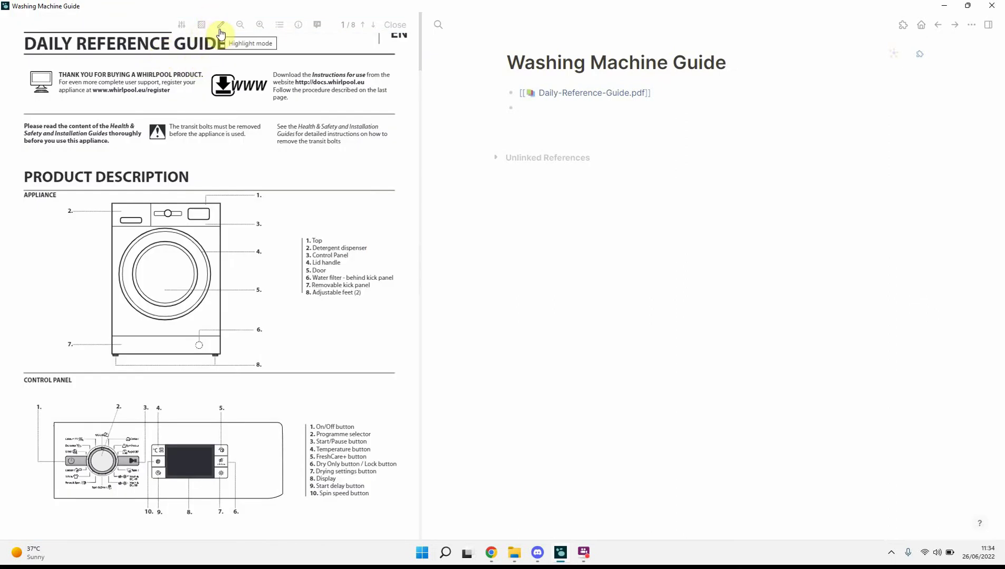
Step: Zoom the PDF out and back in, show its outline, then its document information
click(240, 31)
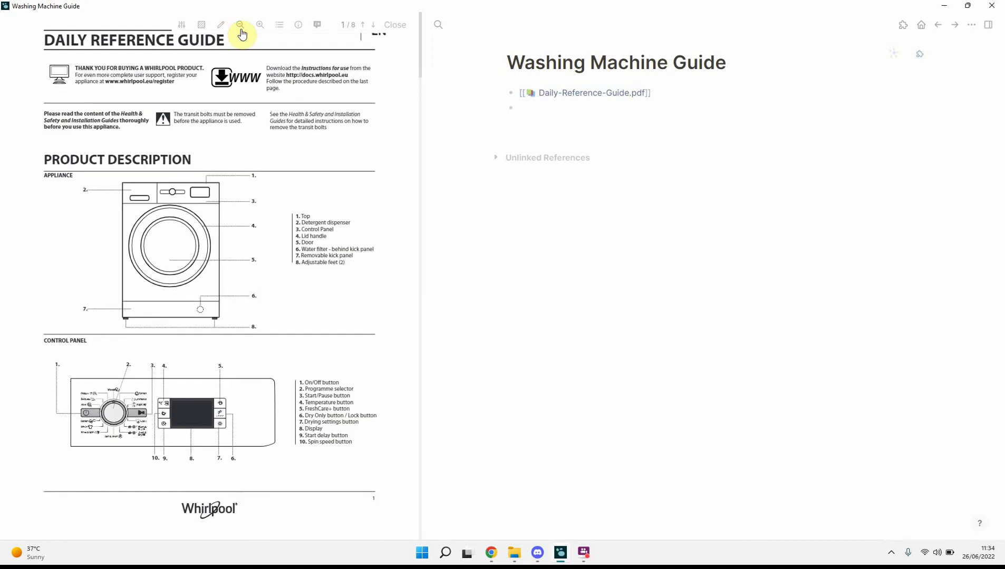
click(257, 29)
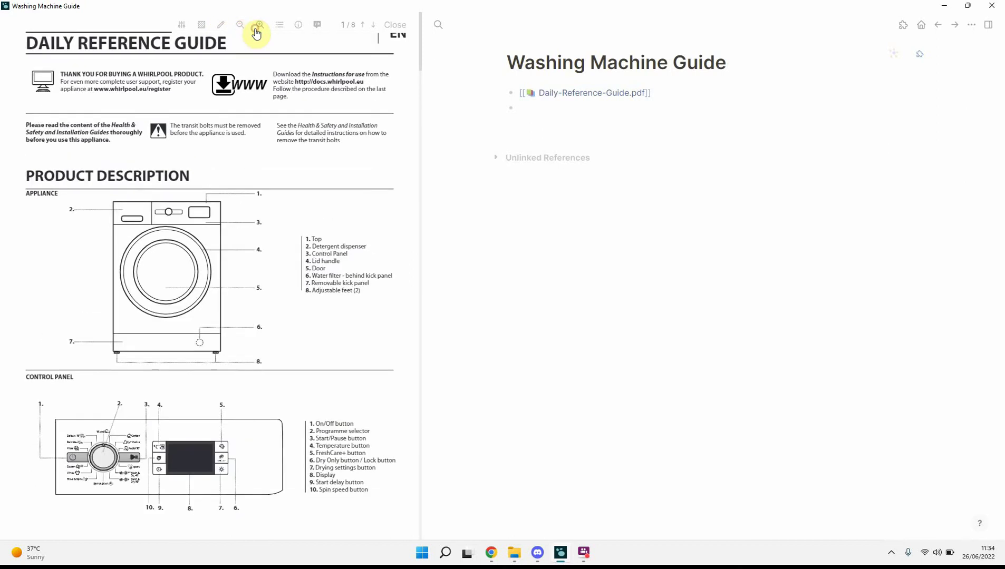
click(281, 25)
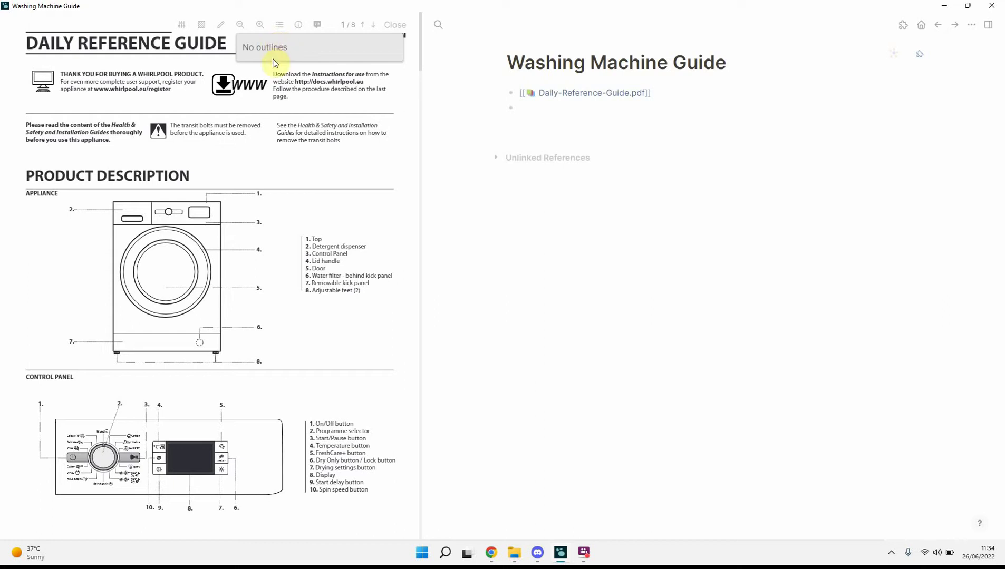
click(295, 24)
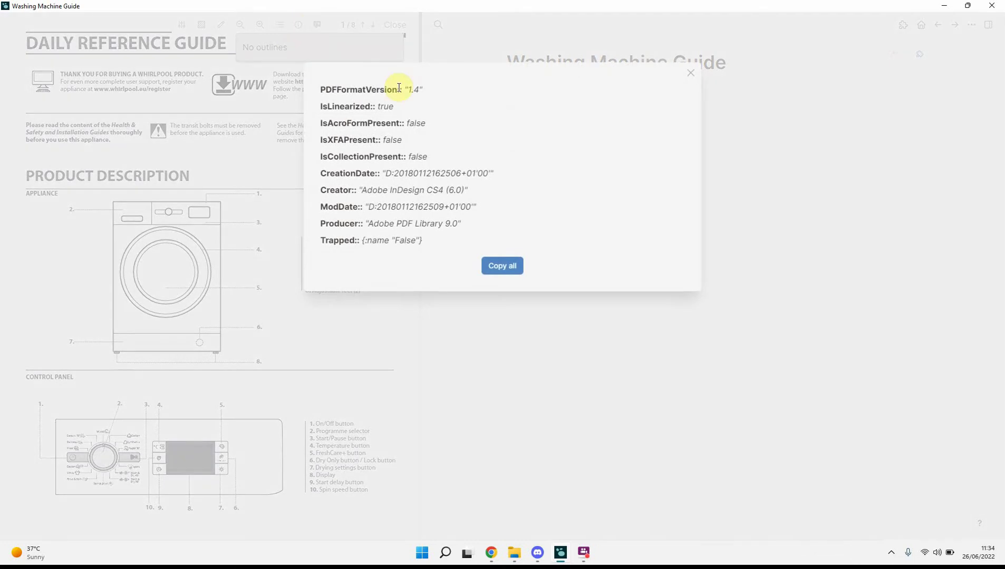
Step: Dismiss the info and outline popups, view page 5, return to page 1, and close the viewer
click(692, 76)
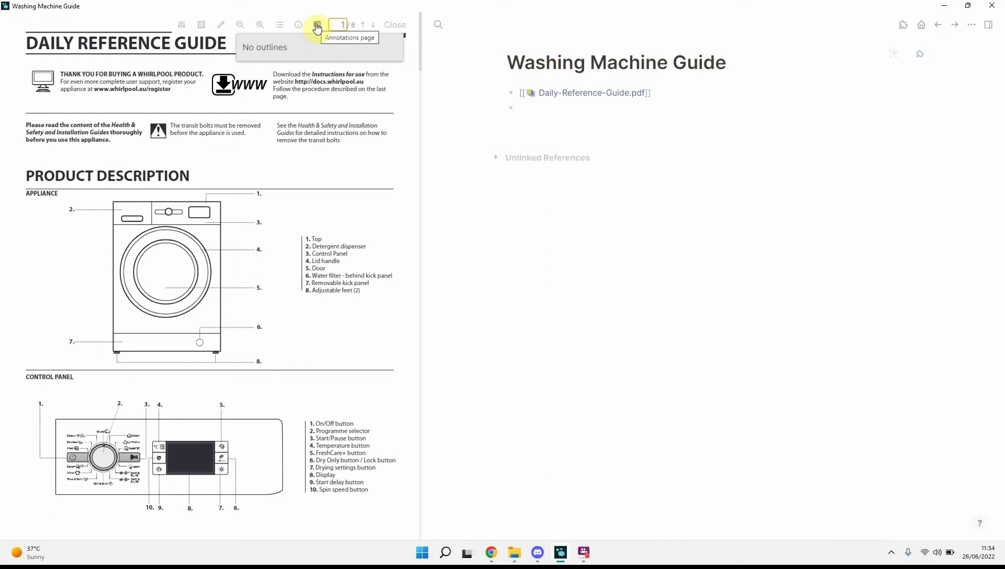
click(339, 102)
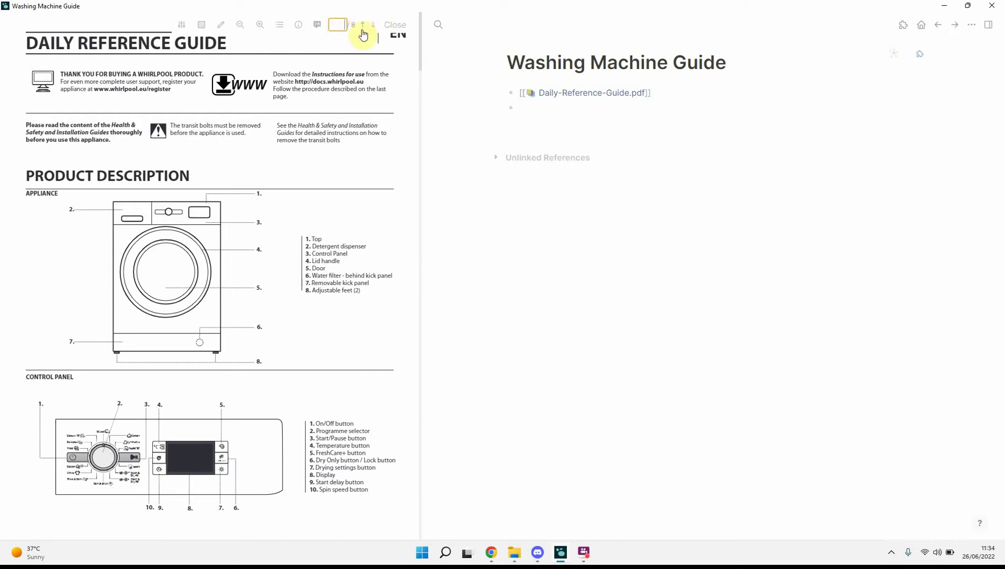
click(333, 25)
text(5)
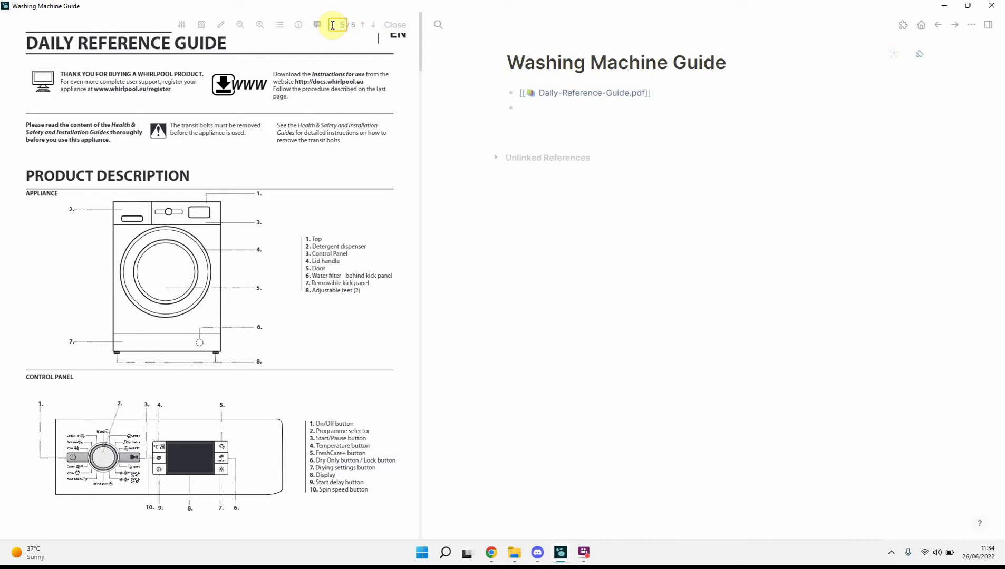
key(Return)
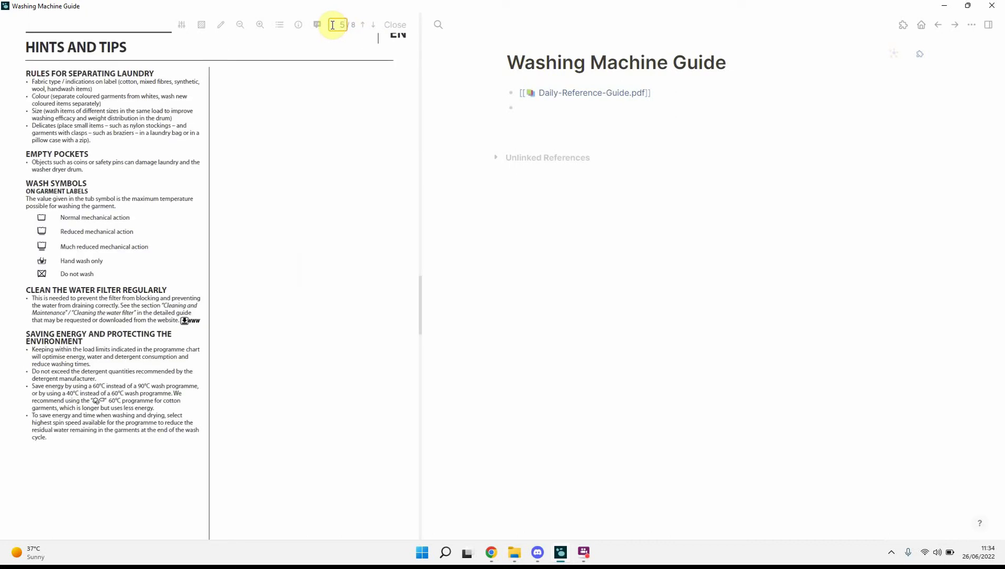
click(364, 24)
click(363, 25)
click(363, 25)
click(363, 25)
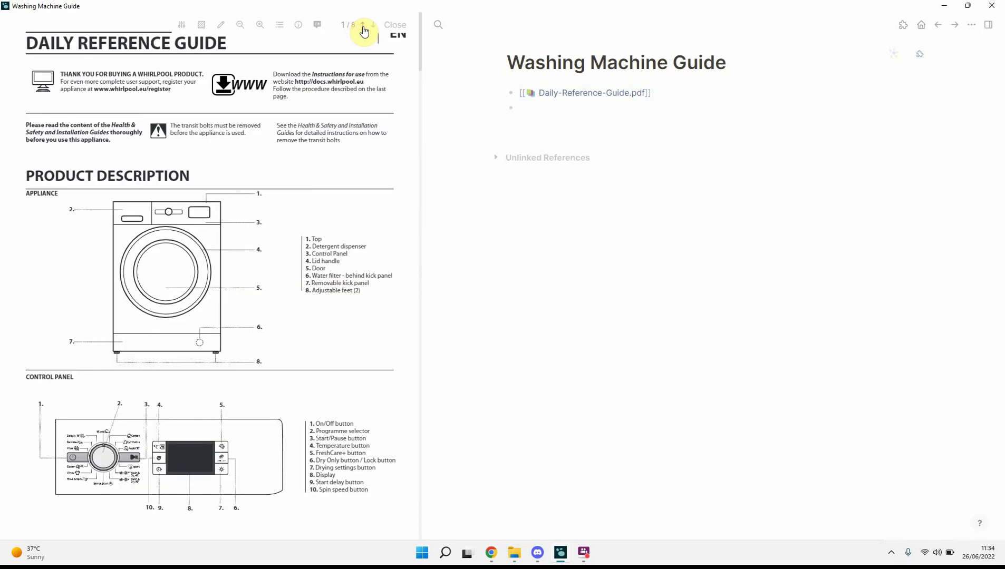
click(396, 29)
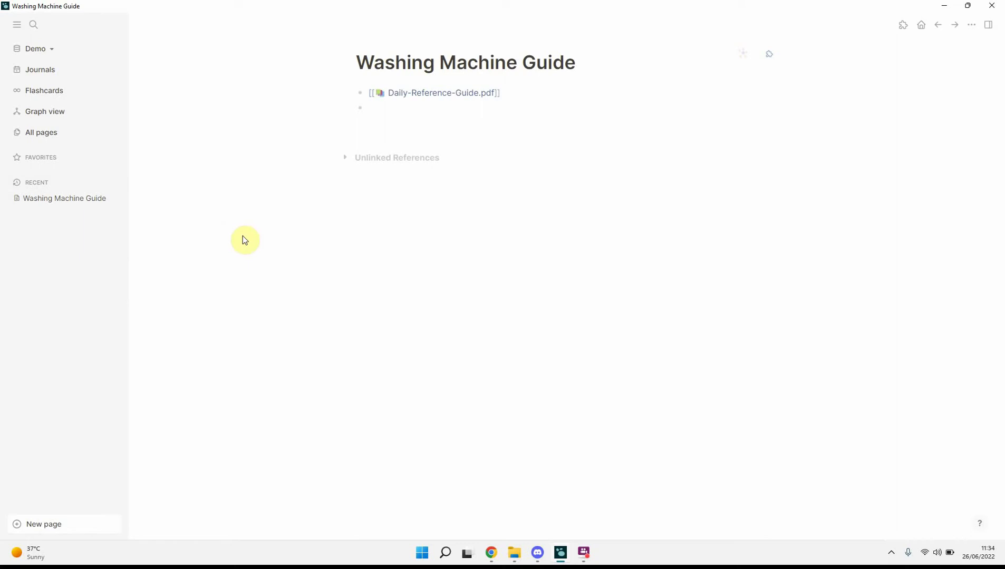
Step: Reopen Daily-Reference-Guide.pdf from its link beside the Washing Machine Guide notes
click(458, 96)
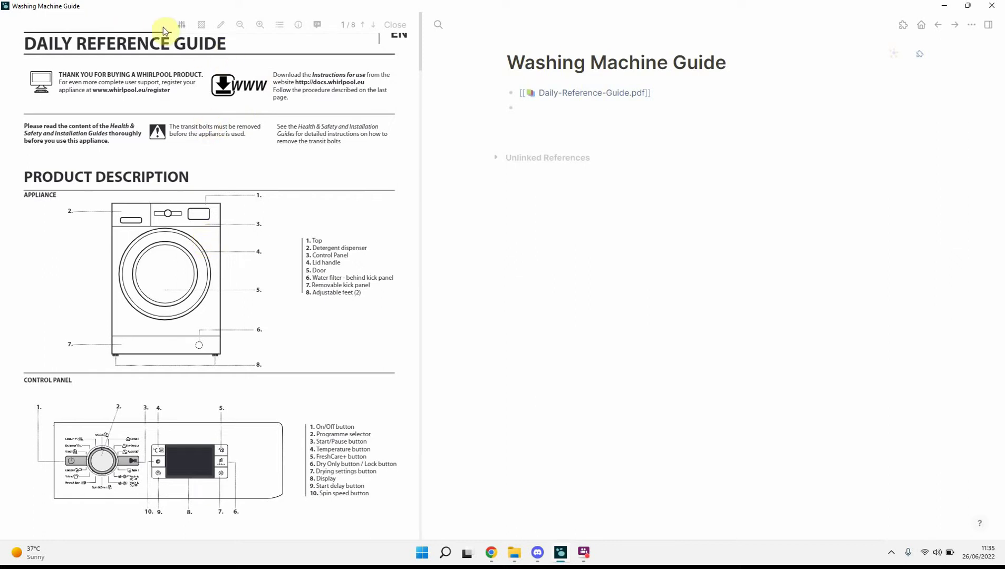
click(339, 23)
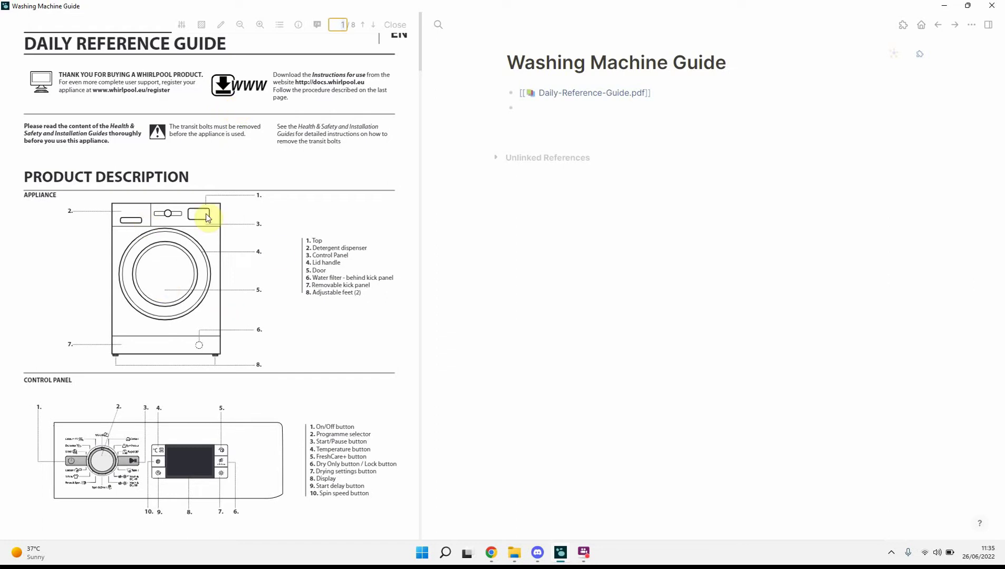
Step: Add a 'Control Panel Set up' bullet with an indented empty child, with area highlighting enabled
scroll(294, 174, down, 1)
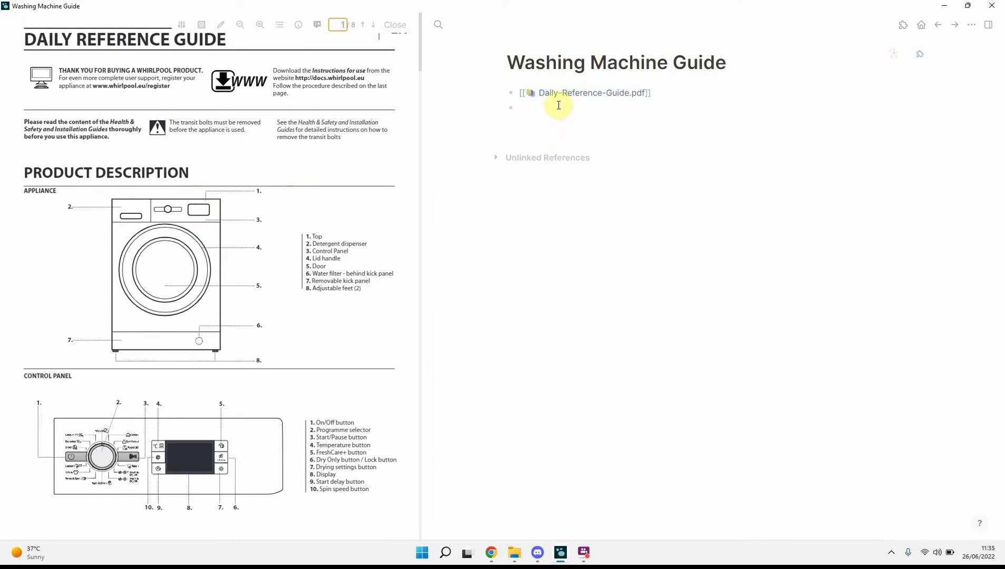
click(548, 108)
click(201, 28)
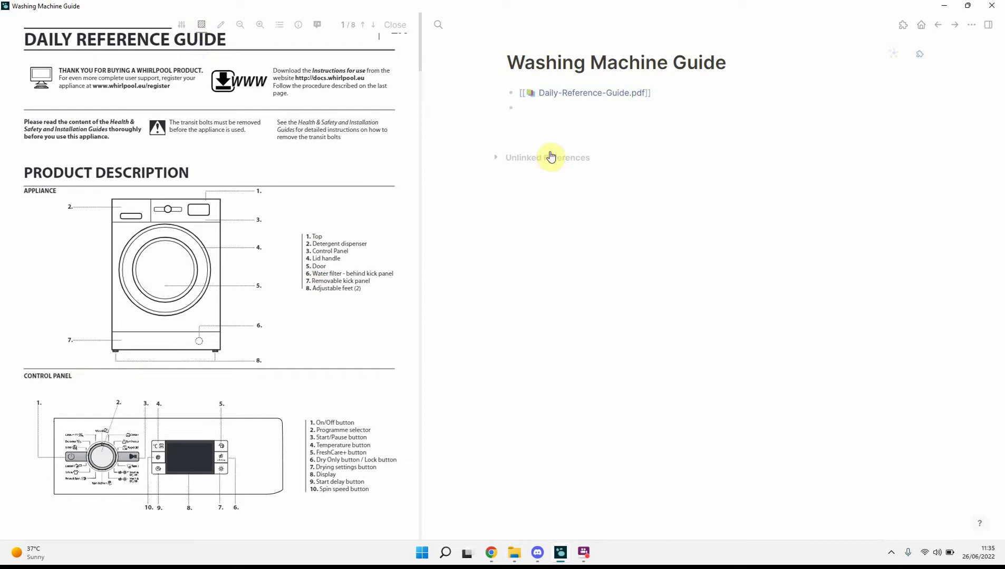
click(564, 112)
text(C)
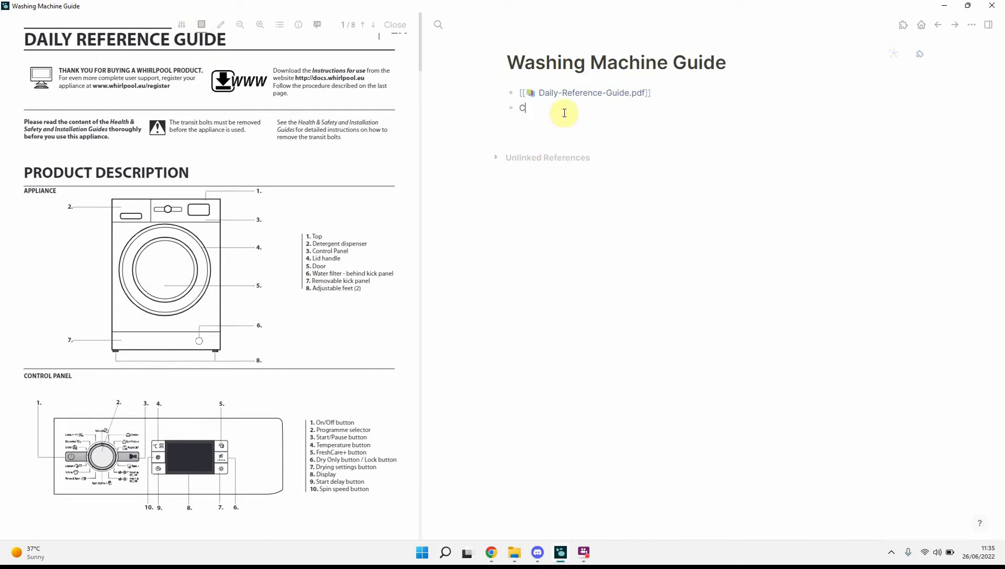
text(ontrol Panel Set up)
key(Return)
key(Tab)
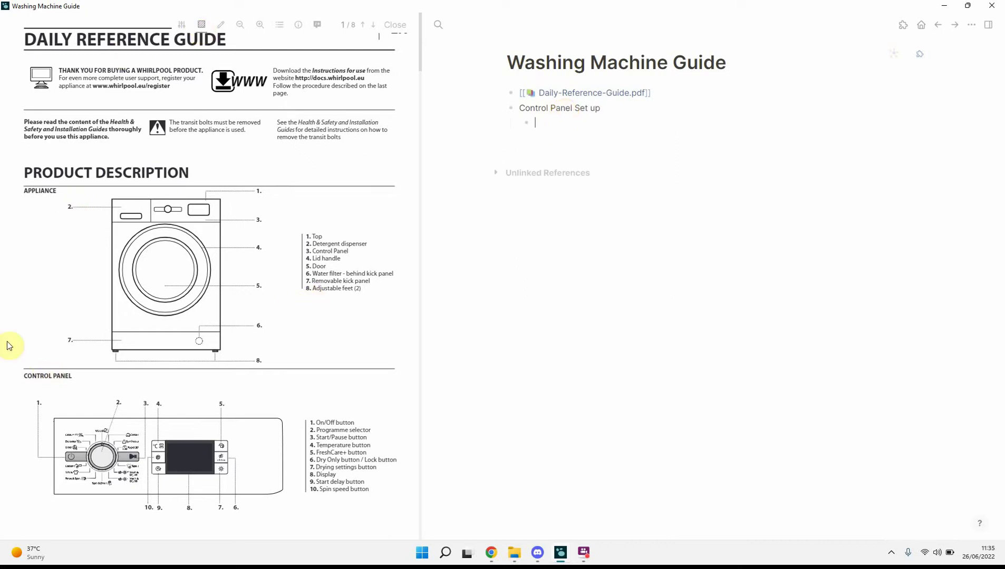
Step: Highlight the Control Panel diagram in yellow and paste its reference into the child bullet
drag(32, 383, 405, 522)
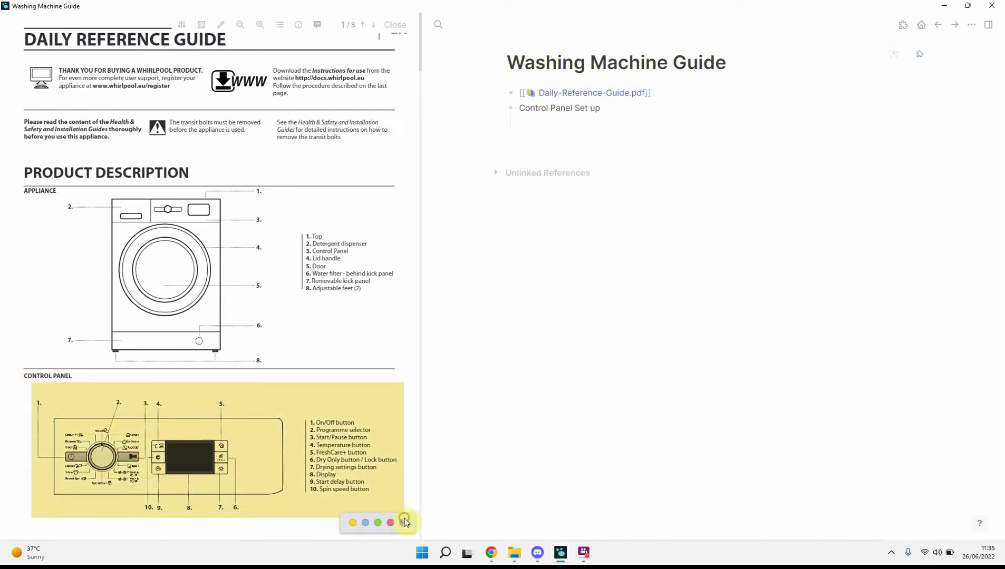
click(351, 523)
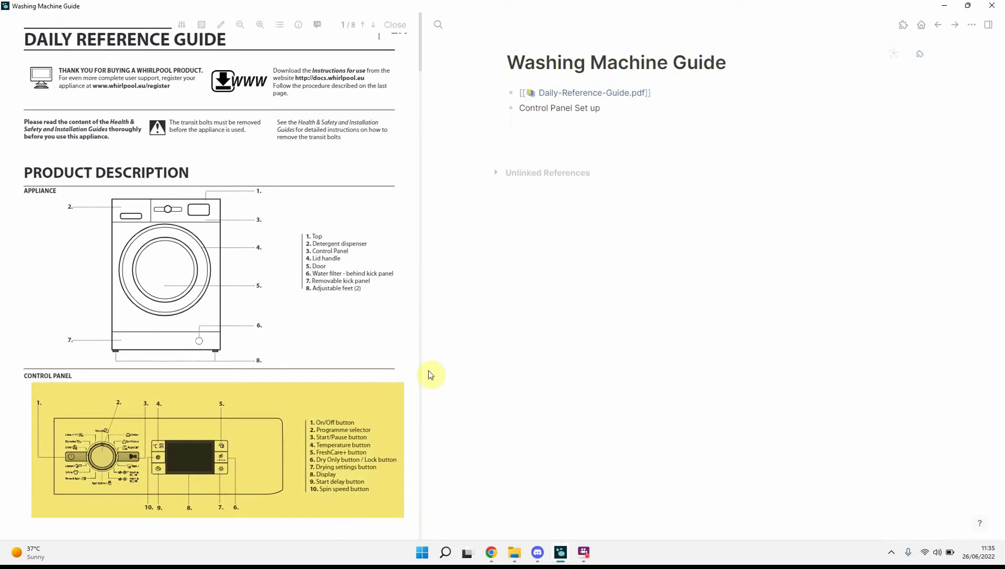
click(317, 453)
click(340, 485)
click(540, 118)
text(((62b80c51-ca08-4a50-b815-05ce43c0da5a)))
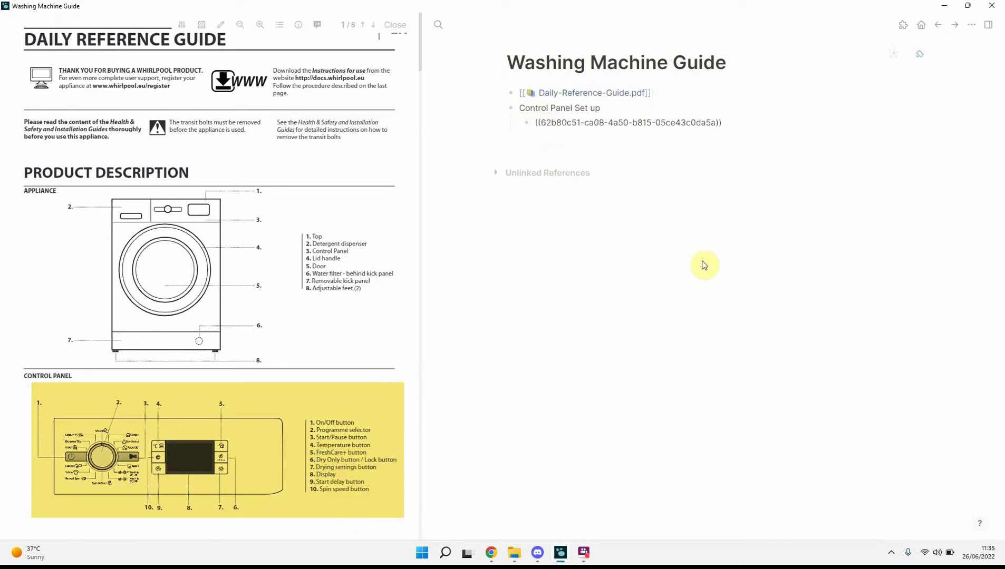
key(Return)
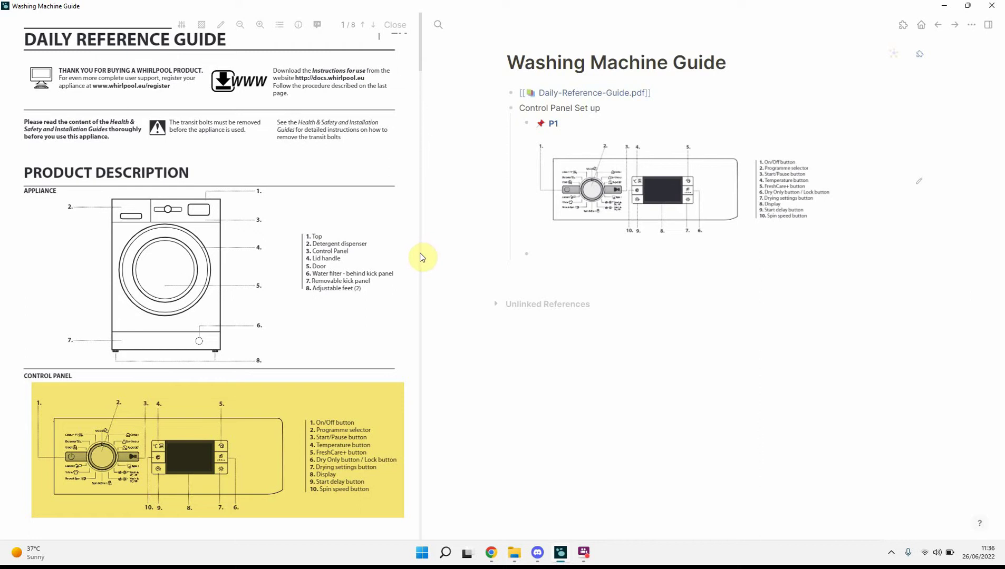
Step: Widen the PDF pane and add notes 'Key - on / off cutton - if off, will not work' and 'spin speed - is this important base don fabric'
drag(422, 254, 447, 278)
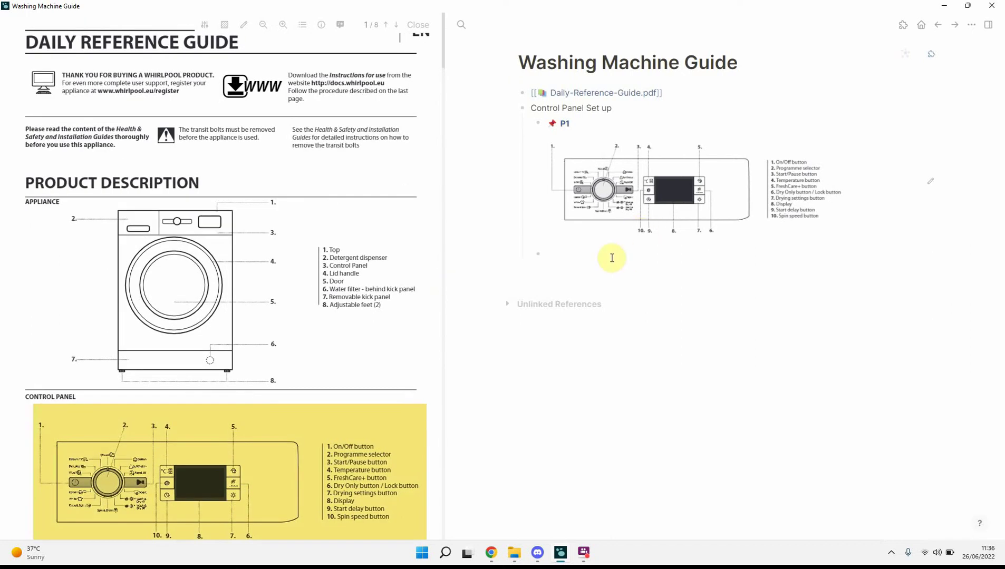
click(612, 257)
text(Key - on / off)
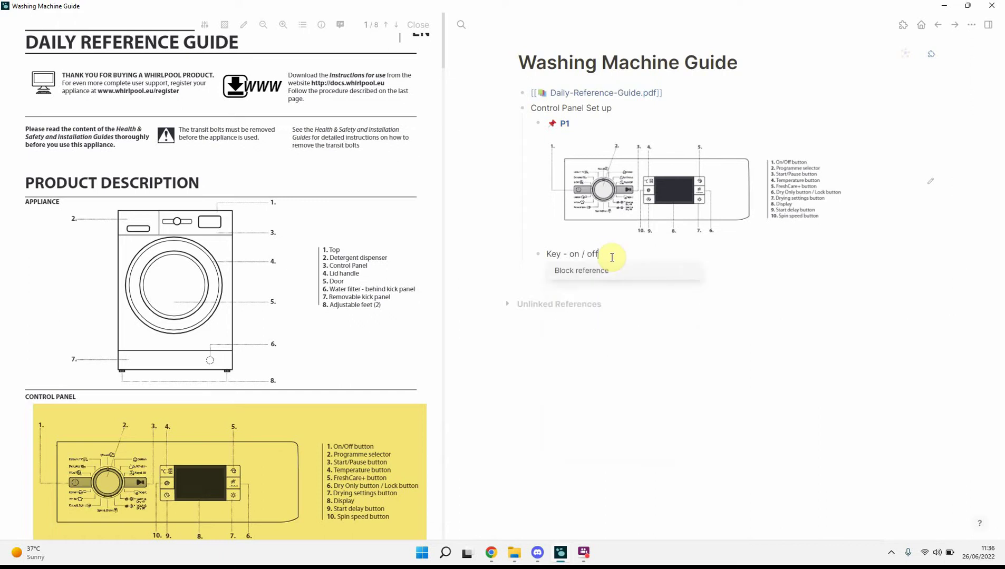
text( cutton)
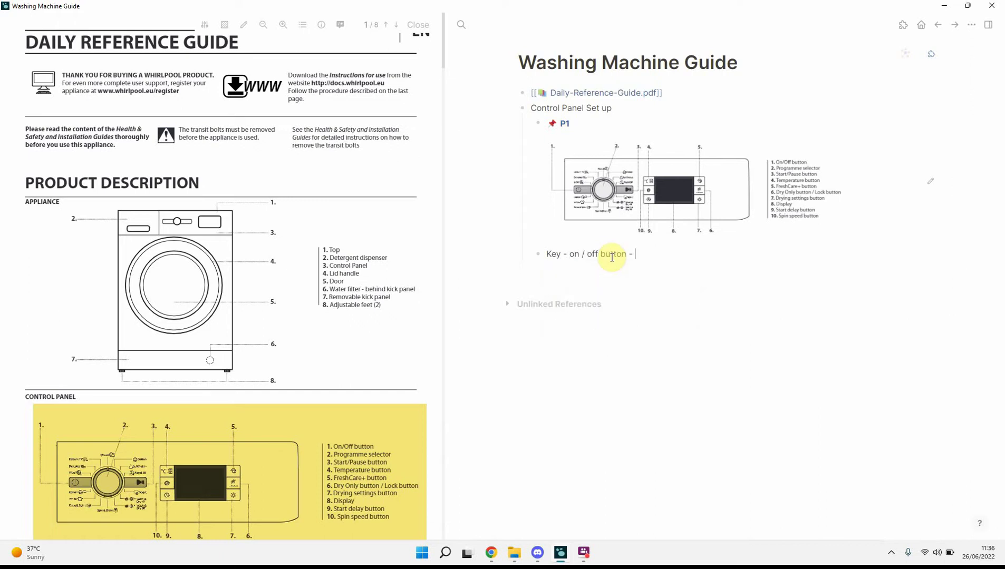
text( - if off, will not work)
key(Return)
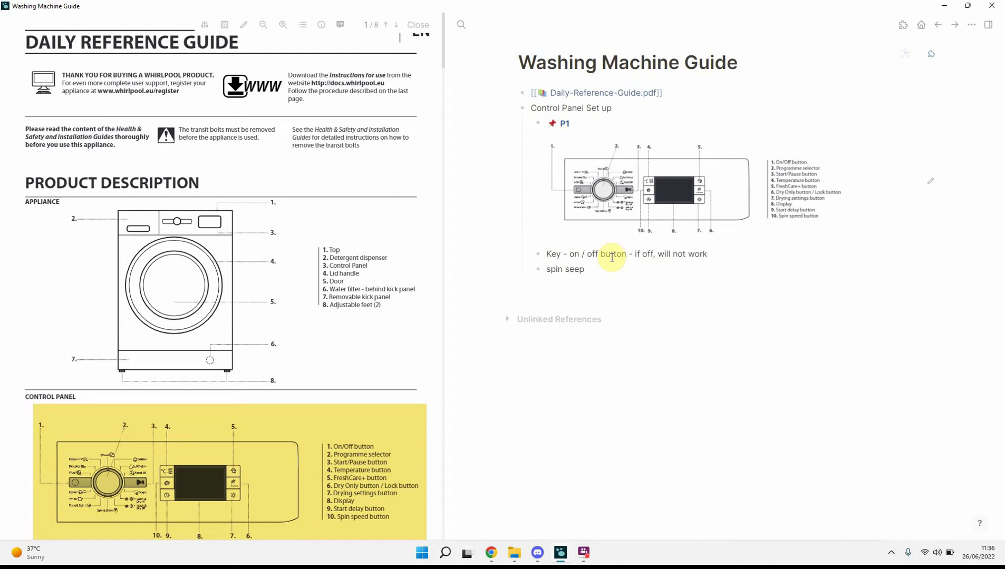
text(spin speed - is this important base don )
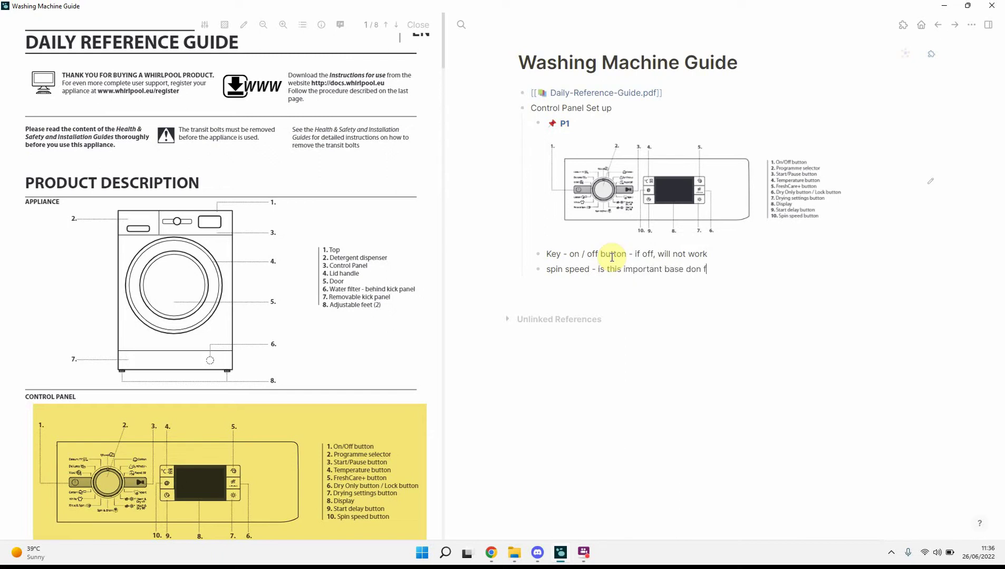
text(fabric/)
key(BackSpace)
key(Return)
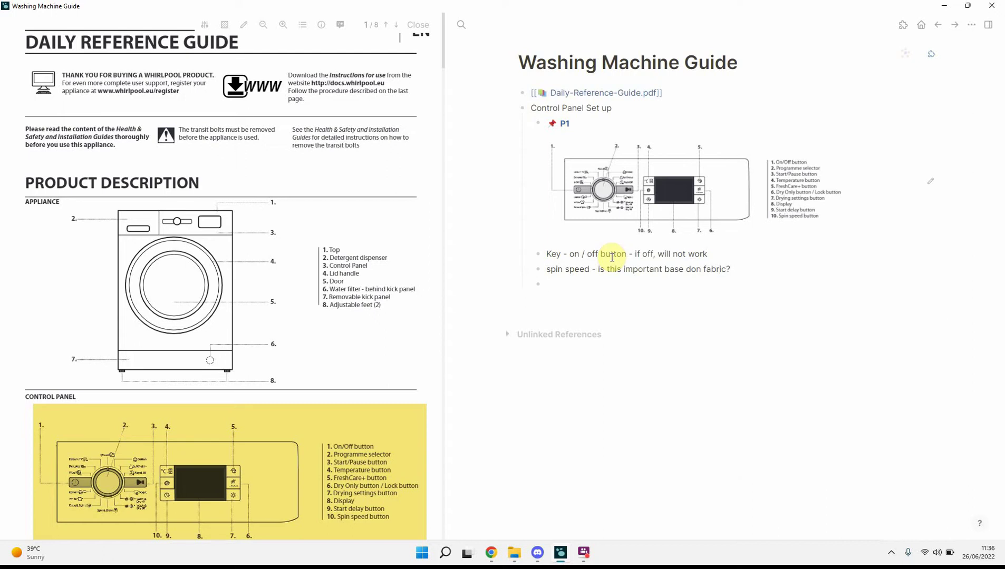
scroll(295, 360, down, 3)
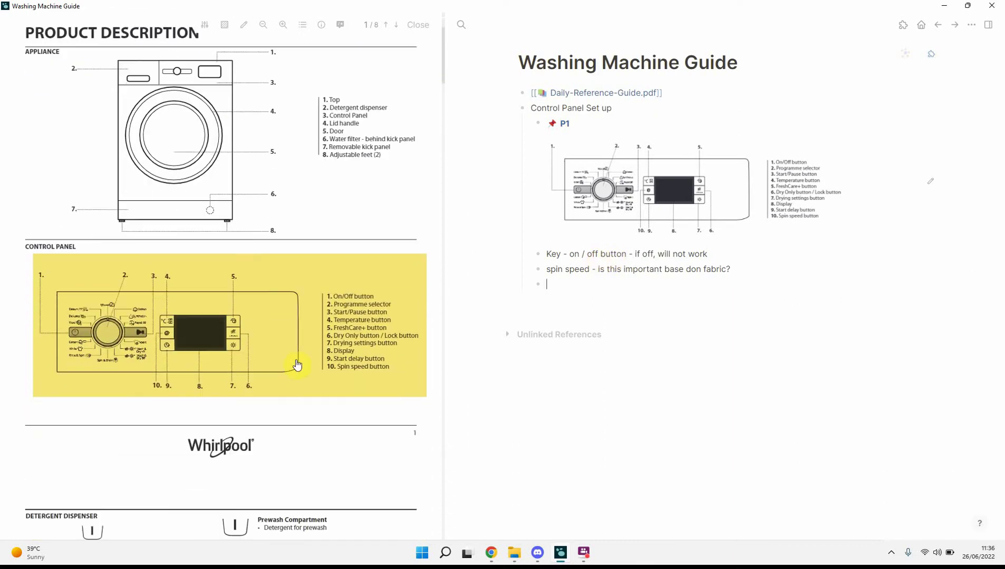
Step: Area-highlight the OPEN THE WATER TAP step on page 3 in yellow
scroll(296, 365, down, 15)
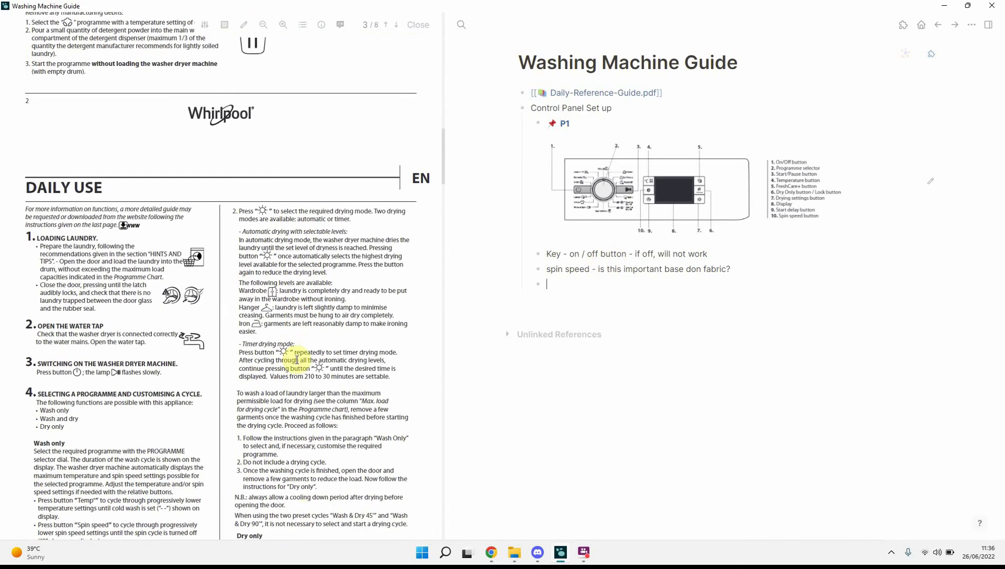
scroll(297, 360, down, 3)
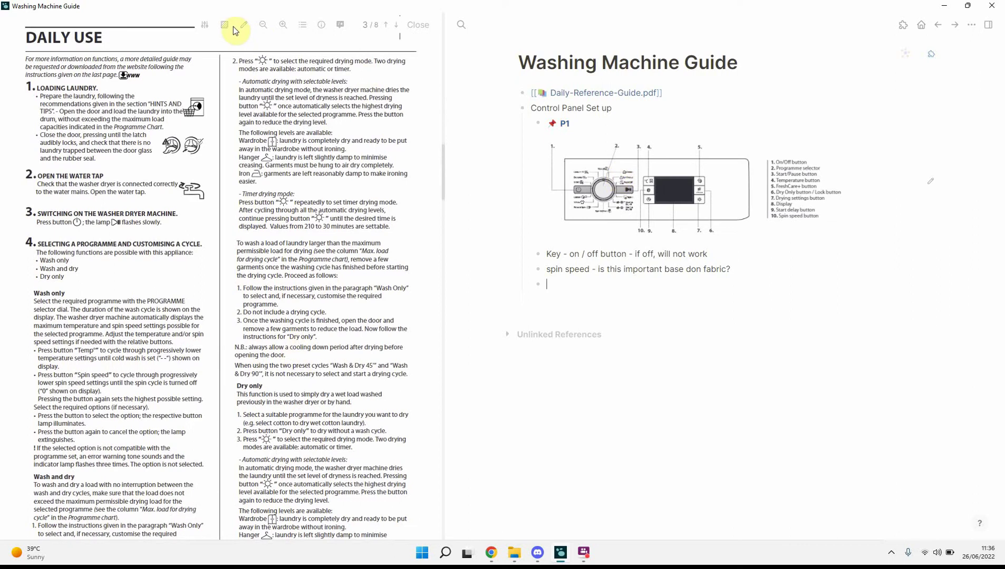
click(224, 26)
drag(21, 163, 209, 204)
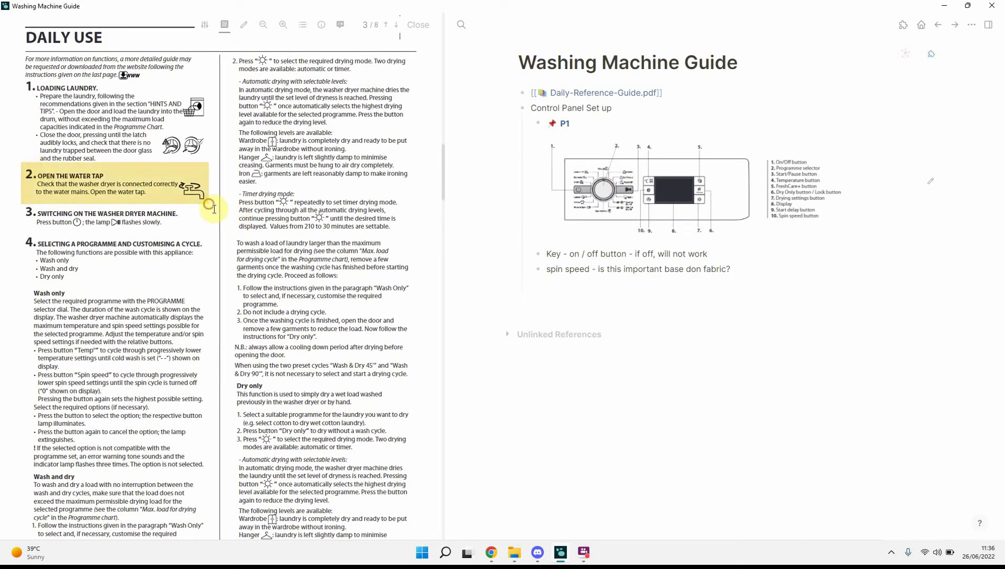
click(218, 216)
Step: Paste the water tap highlight as a P3 reference in a new bullet below the spin speed note
click(609, 285)
key(ctrl+v)
key(Return)
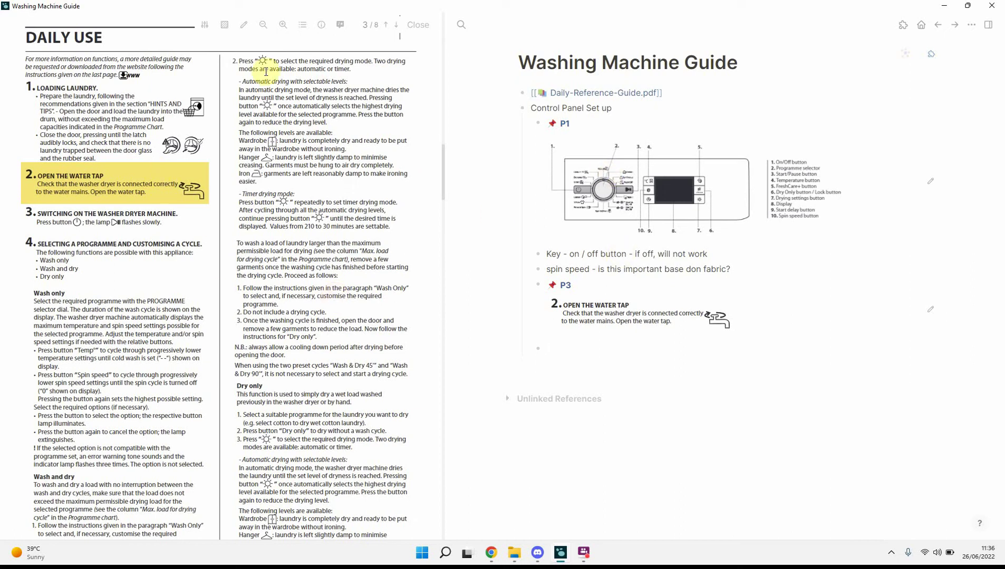
click(244, 29)
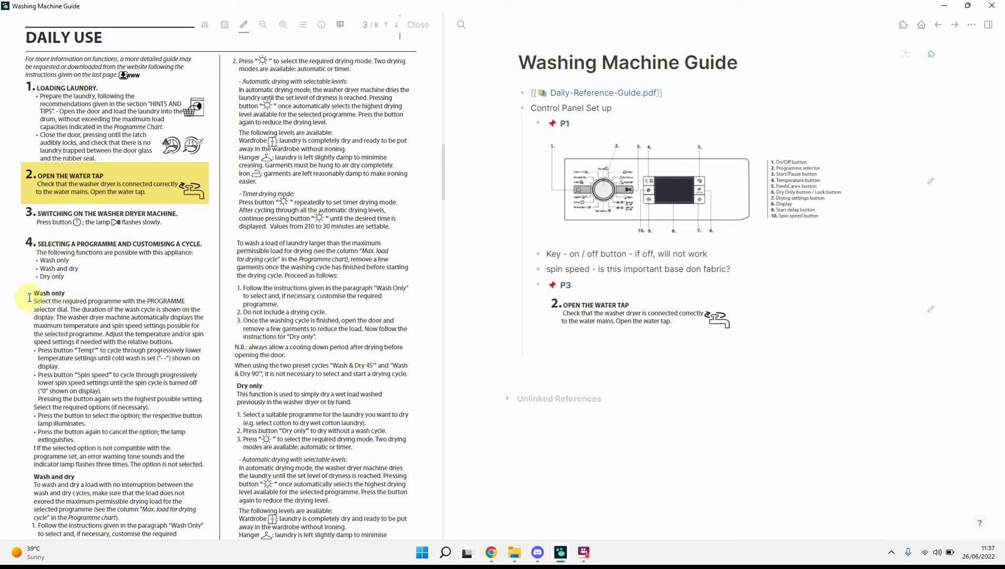
Step: Highlight the Wash only paragraph and paste its reference into a new bullet below the P3 image
drag(32, 294, 177, 342)
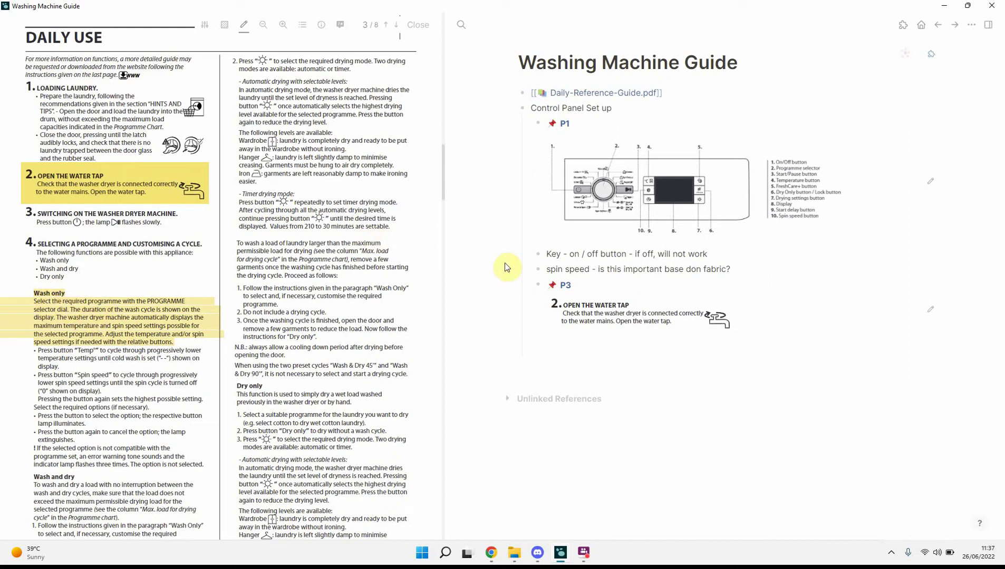
click(558, 340)
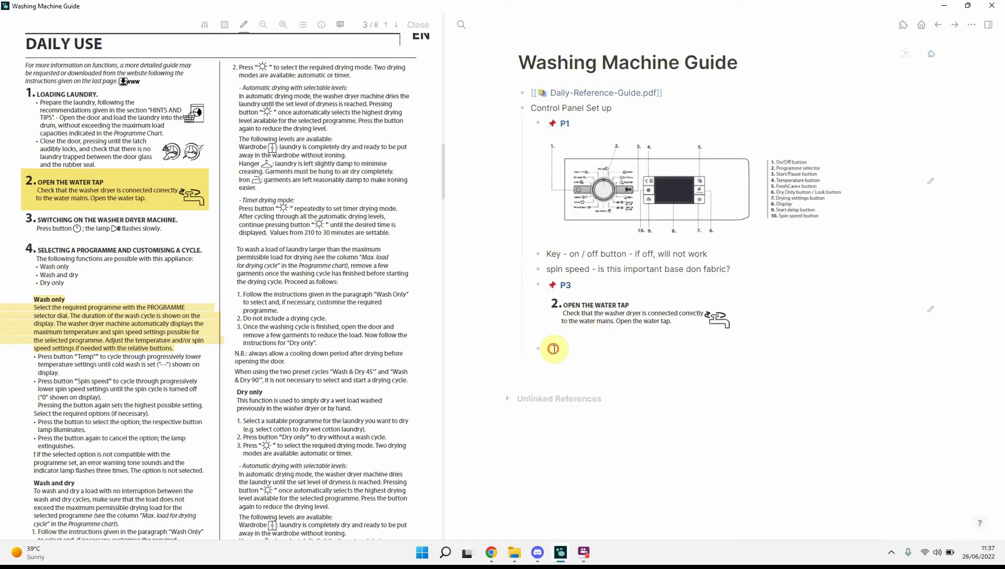
key(ctrl+v)
key(Return)
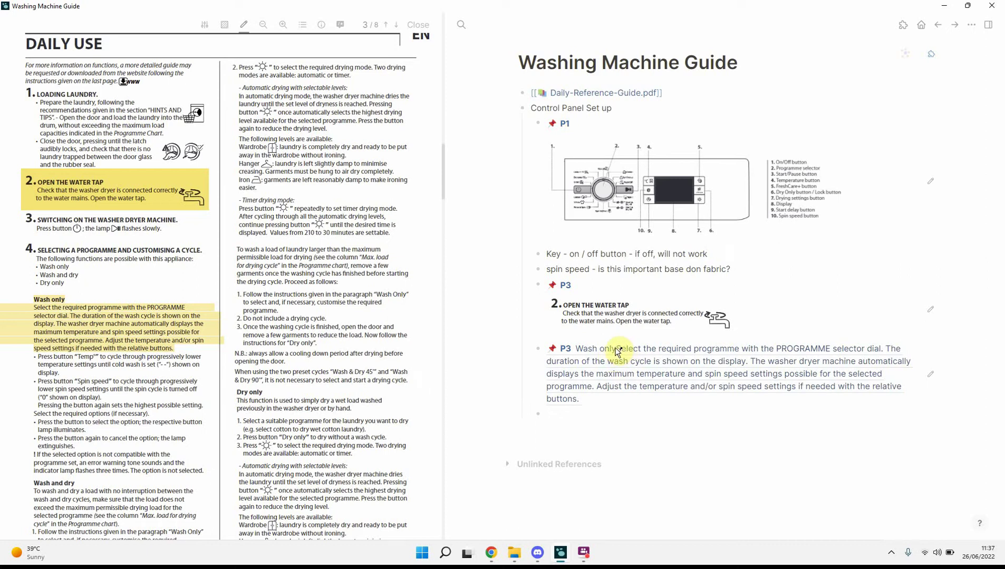
Step: Finish editing the new P3 reference block so it renders as a quote
click(930, 381)
click(664, 439)
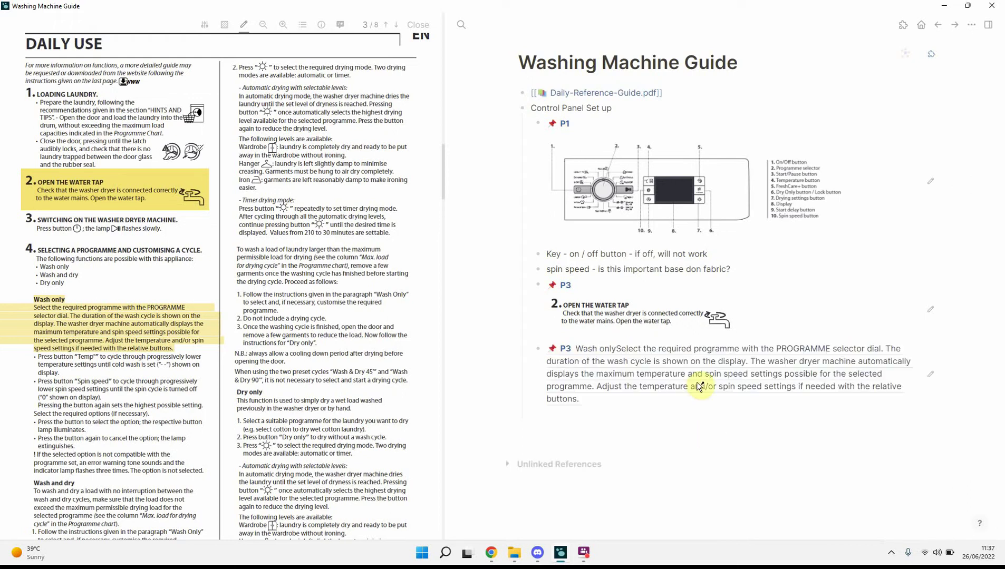
click(677, 395)
key(Escape)
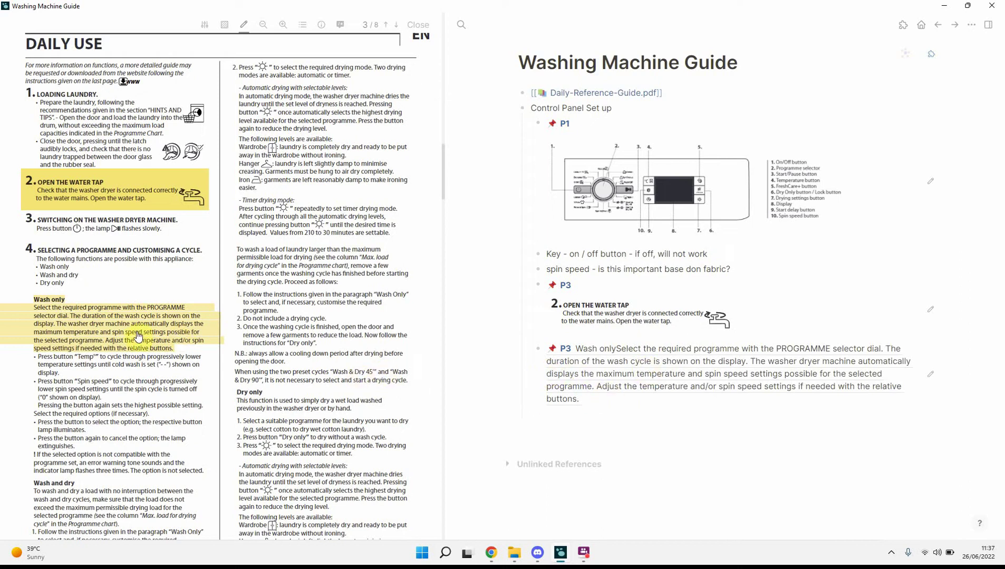
Step: Recolour the Wash only PDF highlight green
click(111, 329)
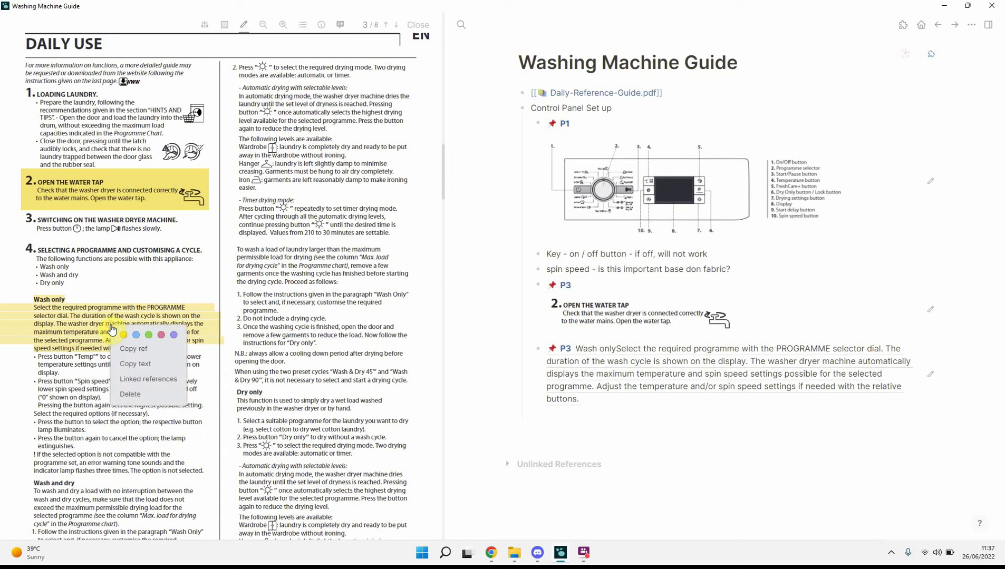
click(137, 336)
click(108, 331)
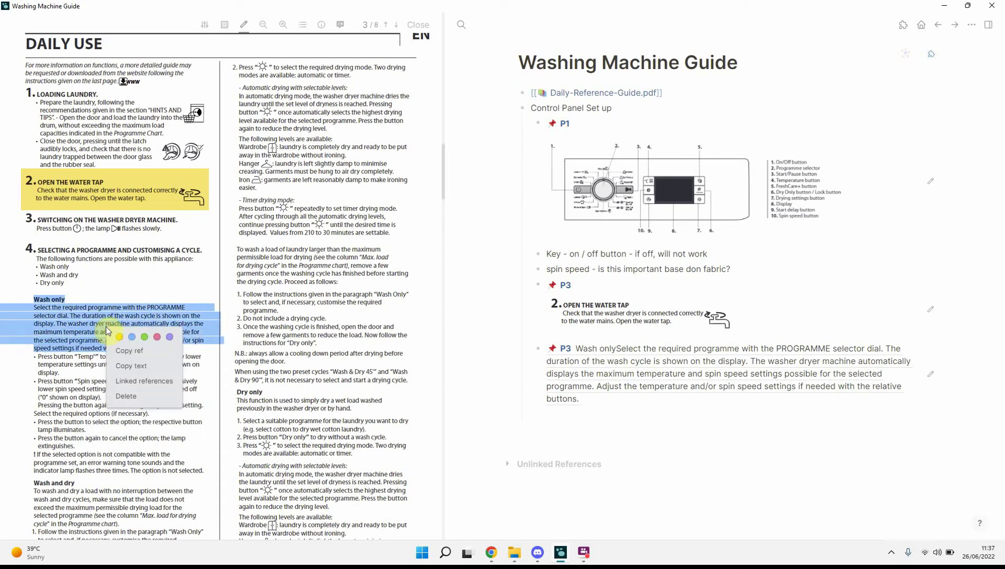
click(147, 338)
click(112, 327)
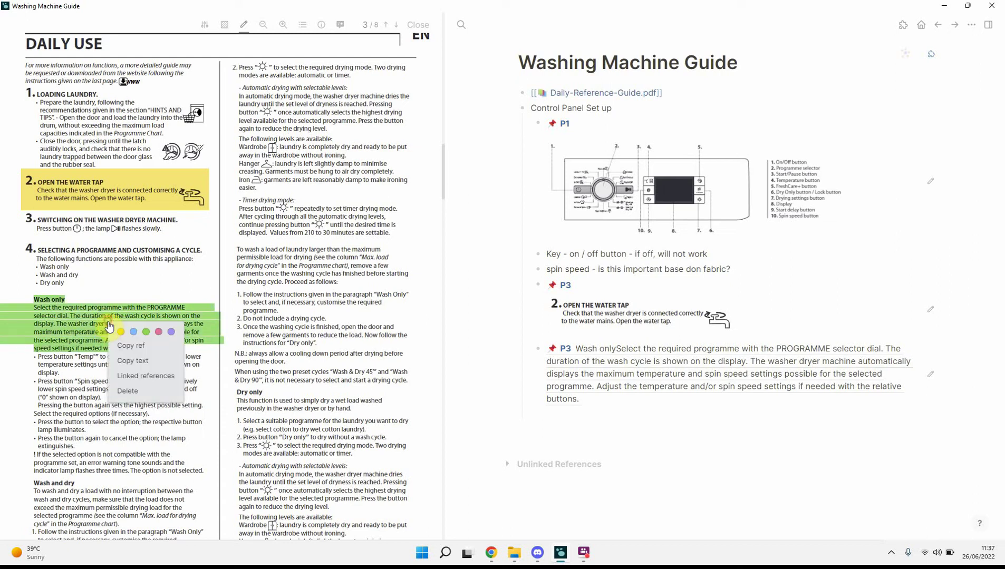
Step: Copy the Wash only highlight's text and paste it into a new bullet below P3
click(133, 360)
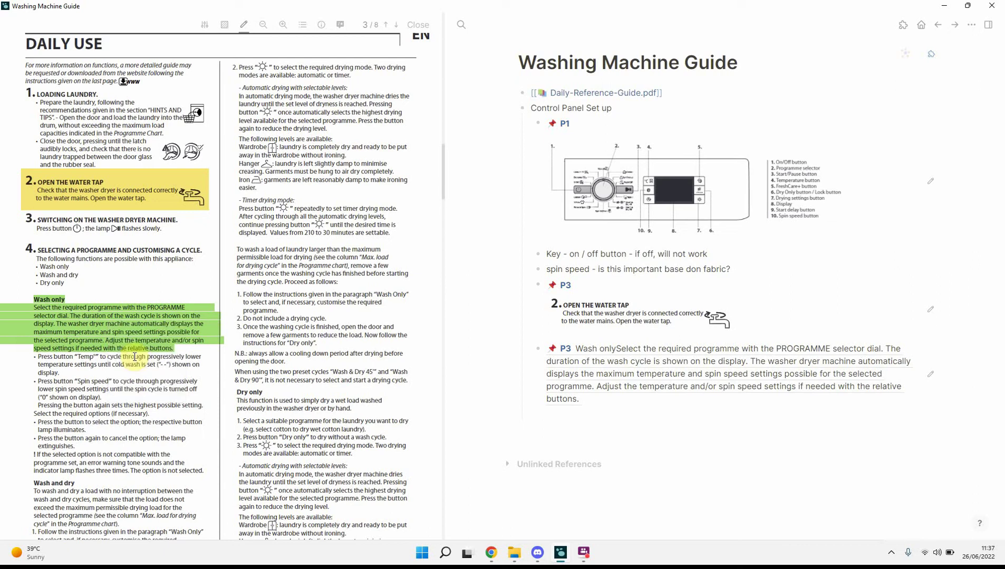
click(611, 418)
key(ctrl+v)
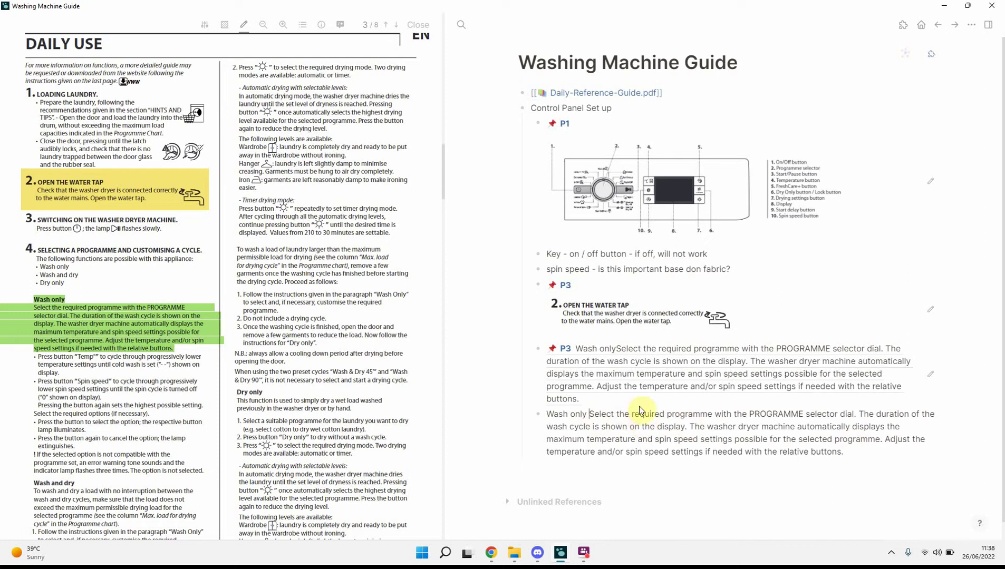
click(842, 453)
click(684, 452)
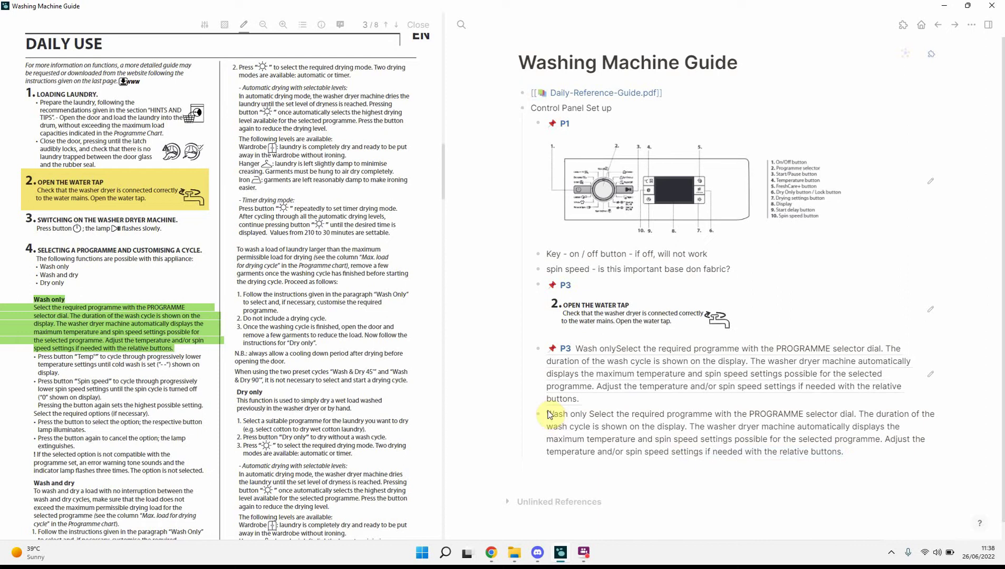
click(418, 25)
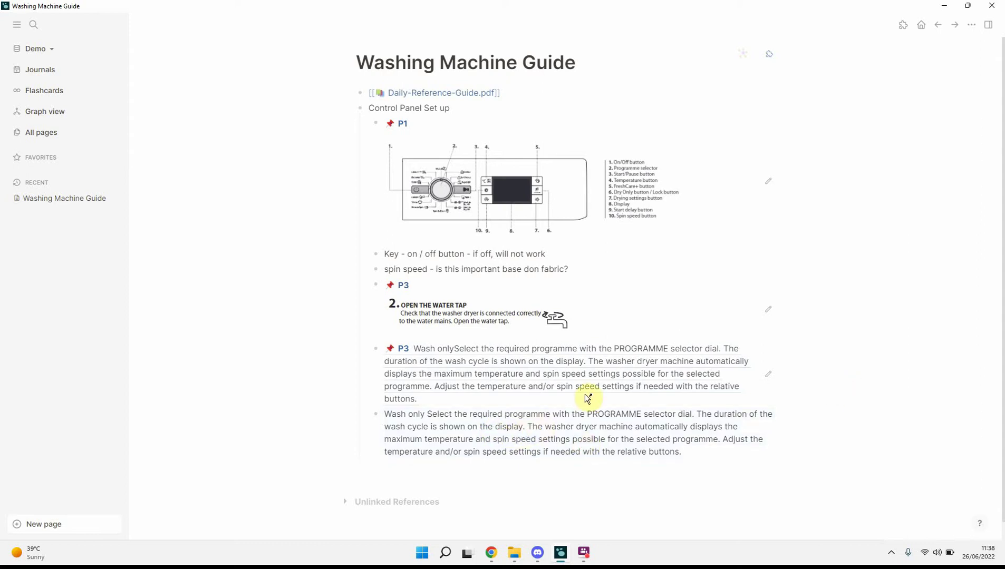
click(524, 371)
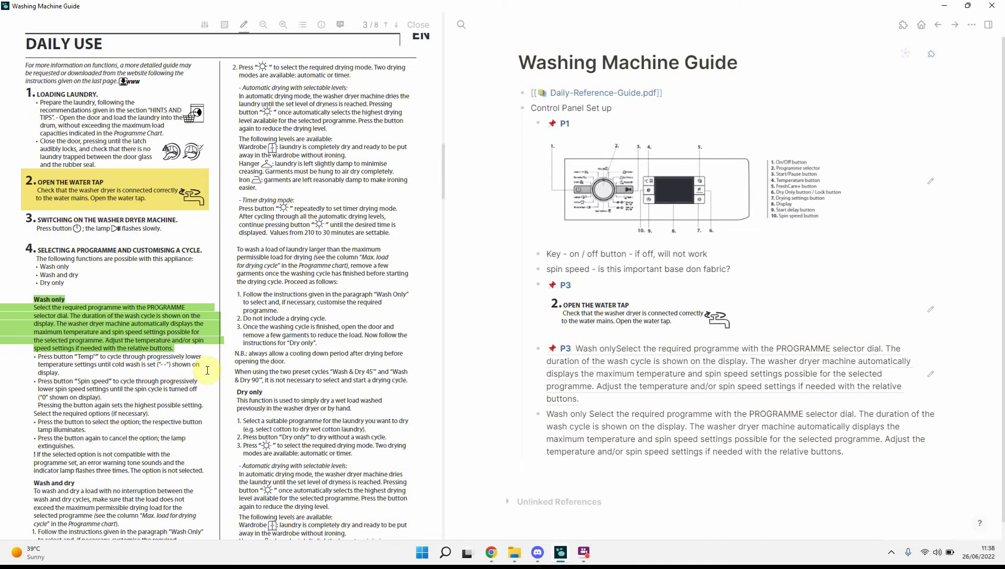
Step: Highlight the detergent paragraph on page 4 in pink
scroll(280, 474, down, 6)
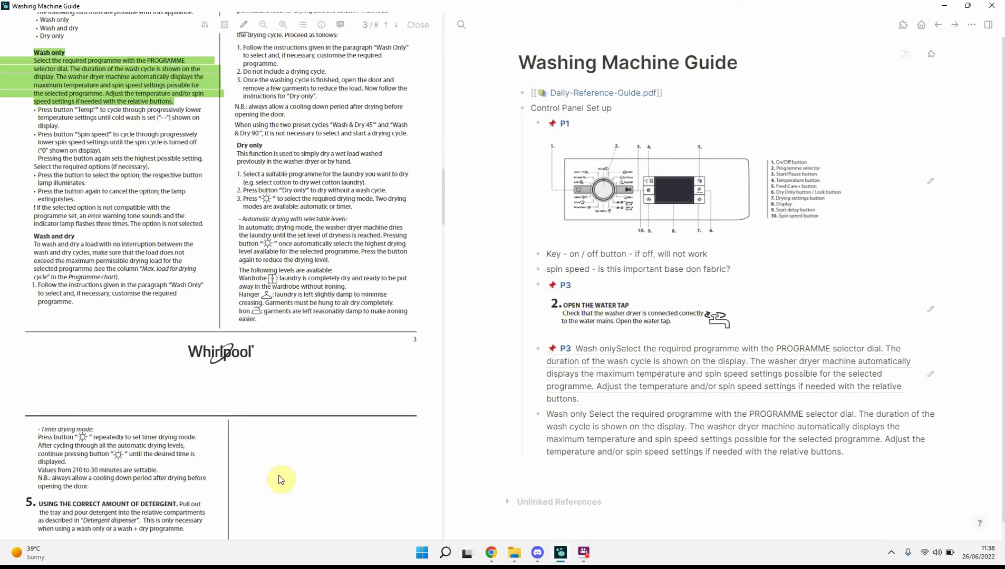
scroll(305, 405, down, 2)
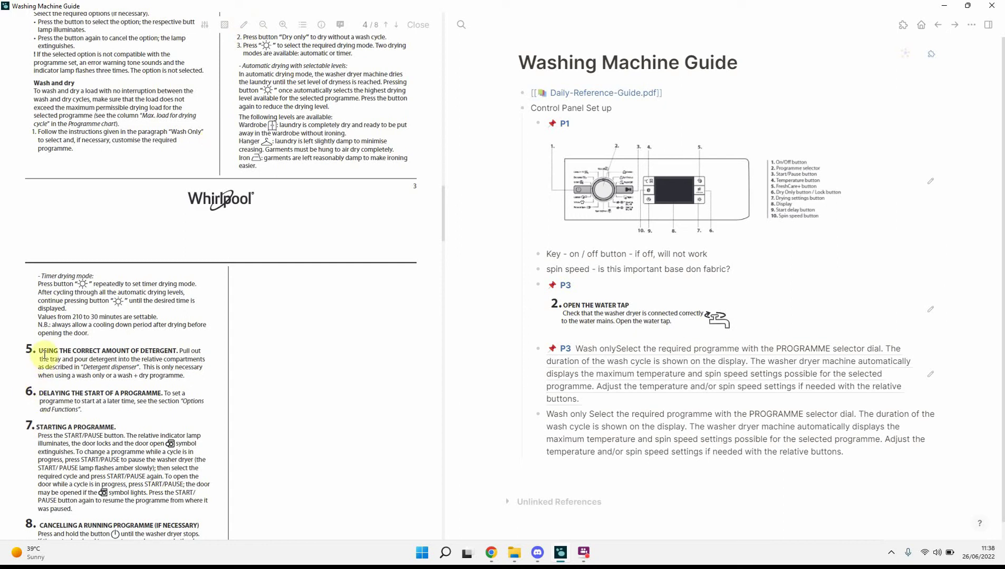
drag(38, 350, 188, 376)
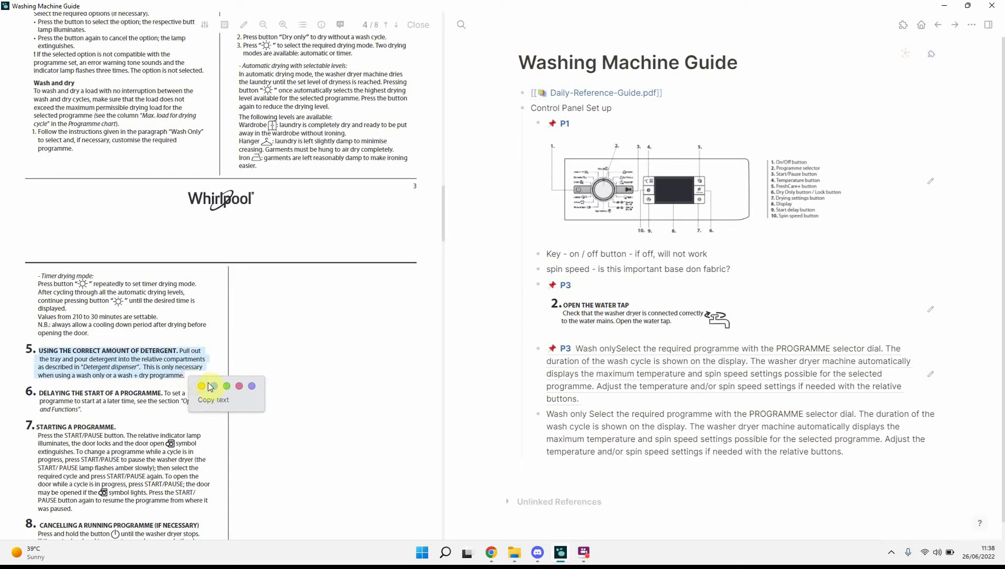
click(240, 388)
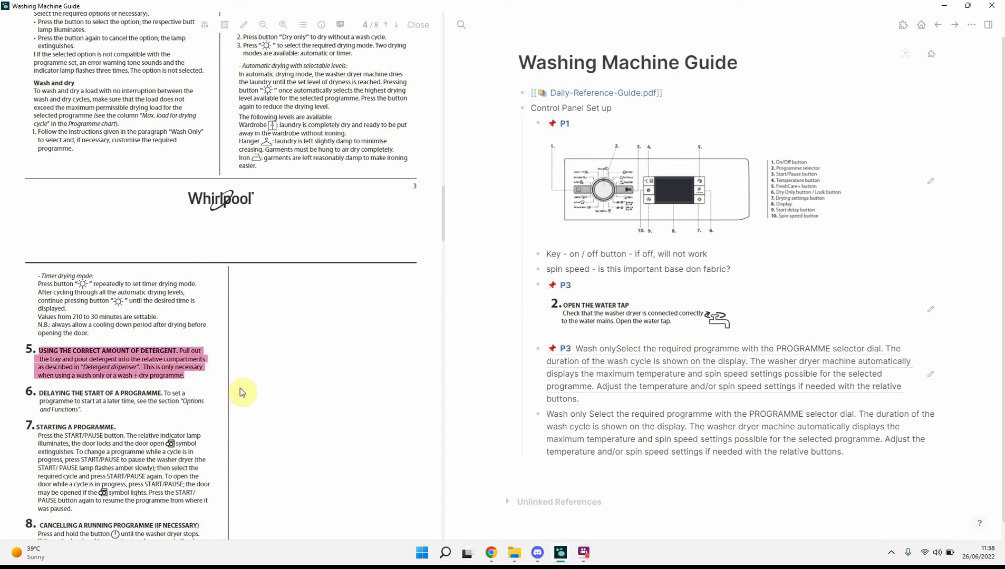
Step: Add the detergent highlight as a P4 reference with a 'Start tying out notes' bullet, then close the PDF
click(592, 467)
key(ctrl+v)
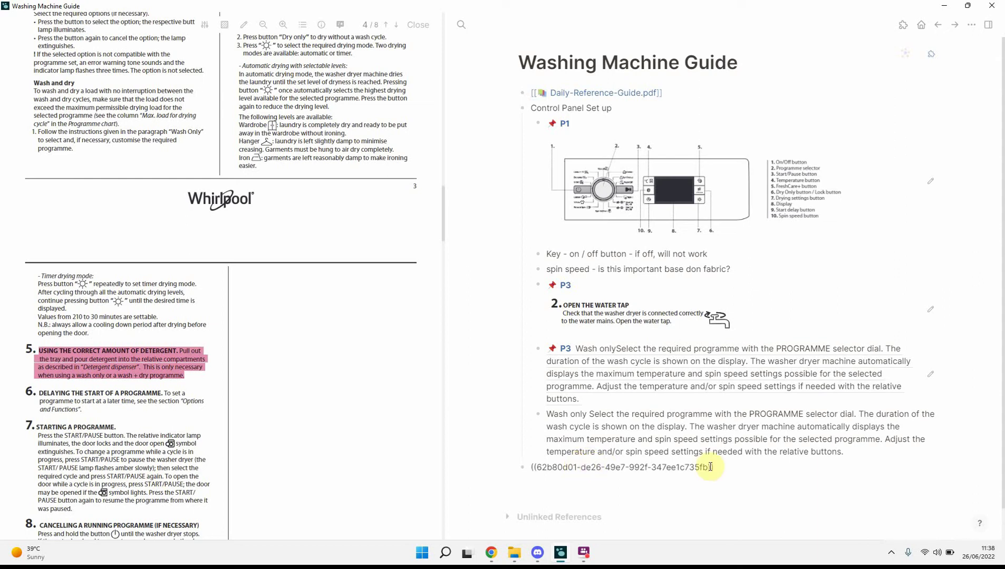
key(Return)
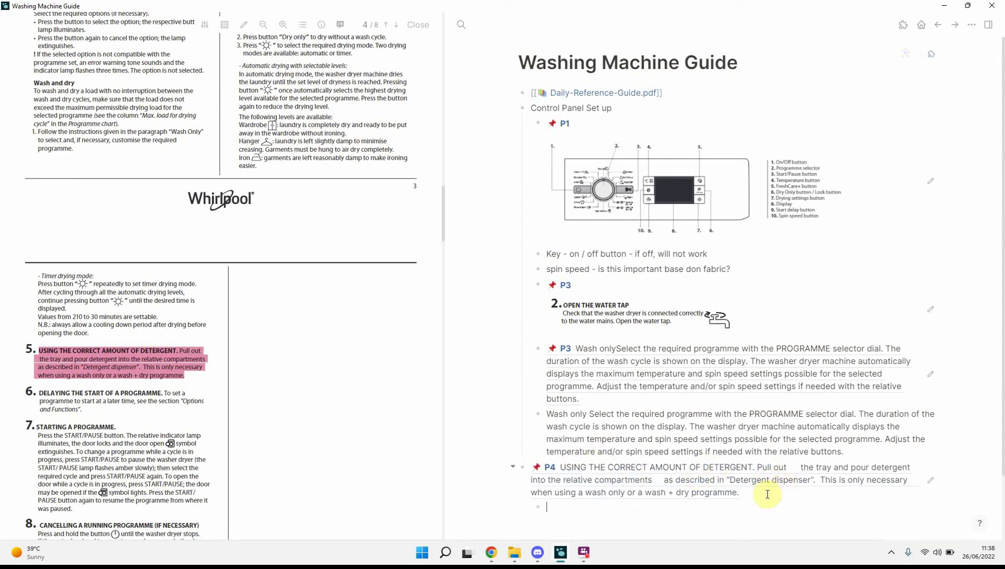
text(Start tying out notses)
key(Return)
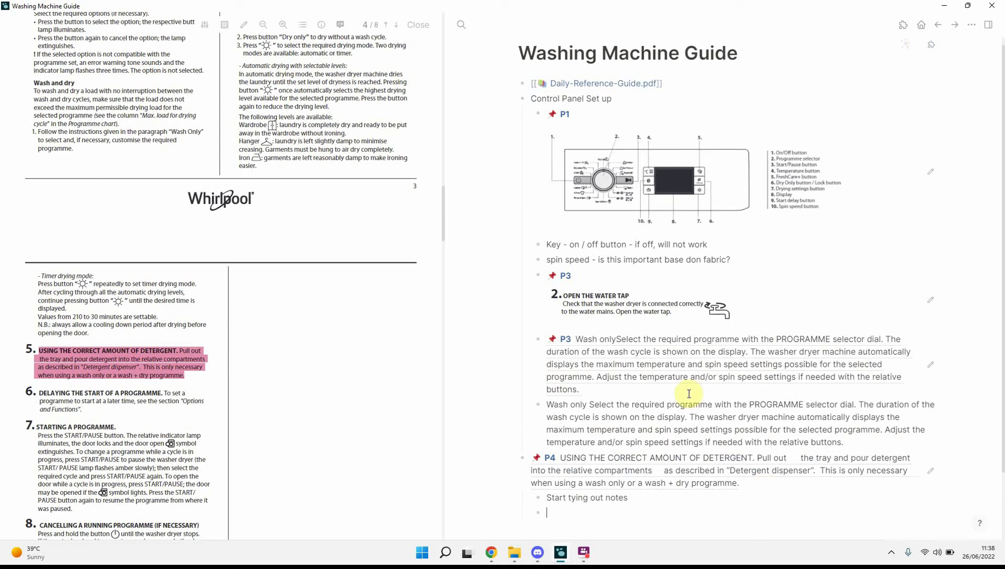
click(412, 23)
scroll(548, 267, down, 2)
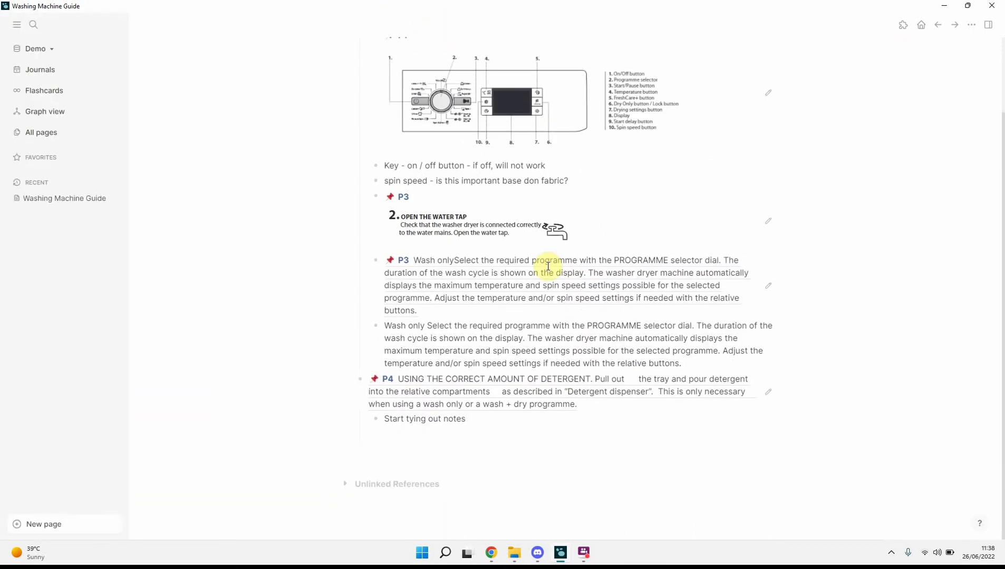
Step: Add a top-level 'Water flow' block after the spin speed note
scroll(548, 266, up, 1)
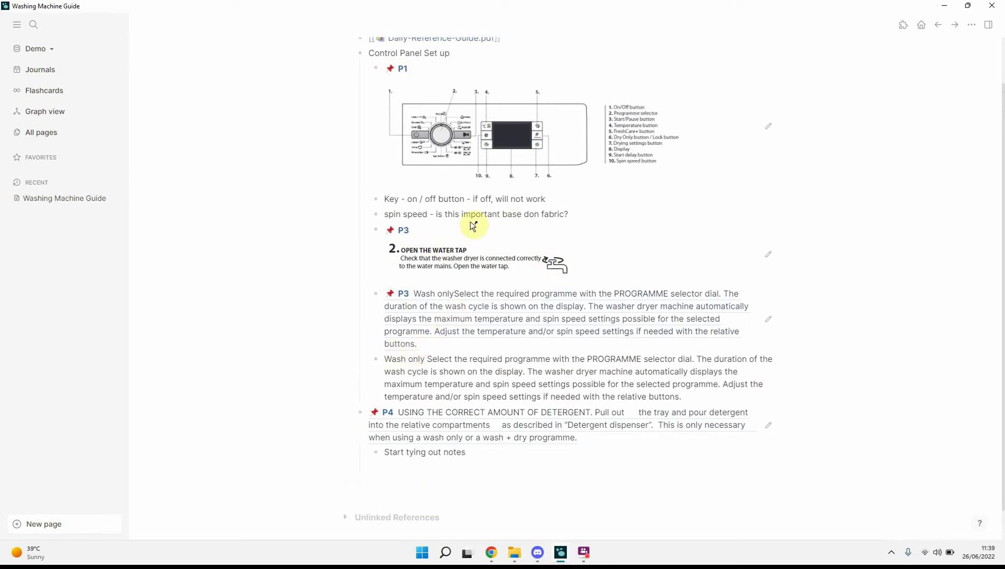
scroll(472, 225, up, 2)
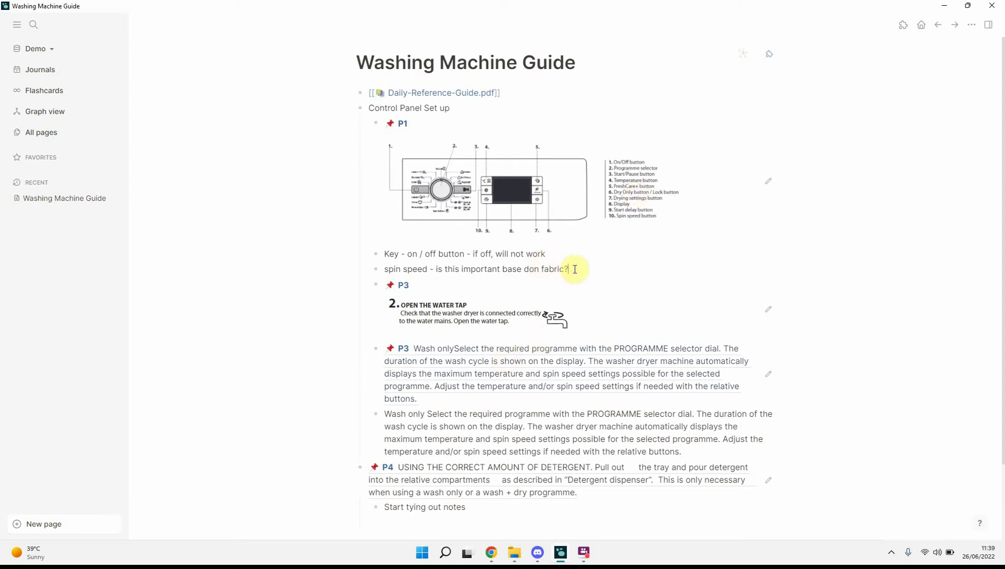
key(Return)
key(shift+Tab)
text(Wa)
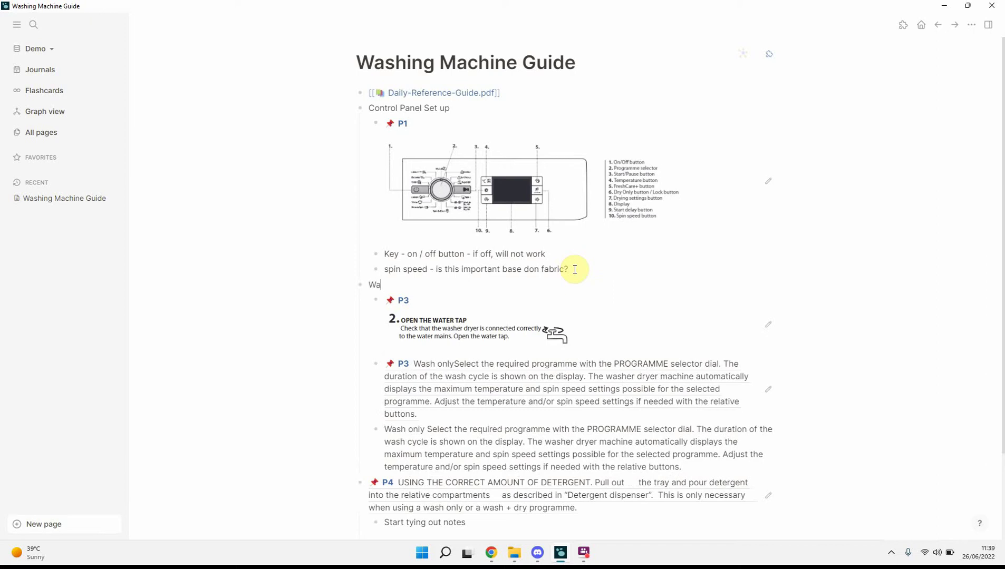
text(ter flow)
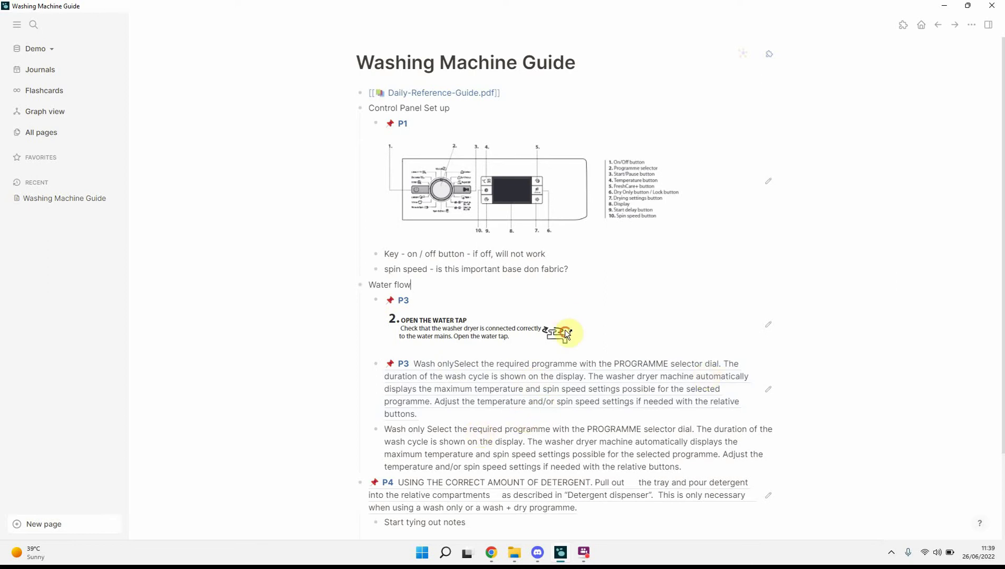
key(Escape)
key(t)
key(l)
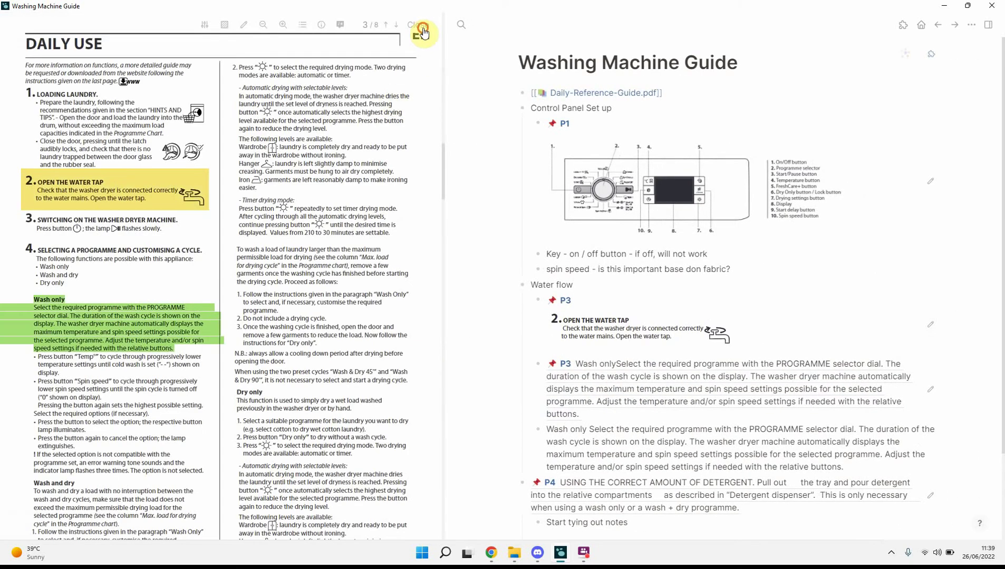
Step: Insert a 'Detergent' block above P4 and nest the P4 reference beneath it
click(422, 27)
click(423, 465)
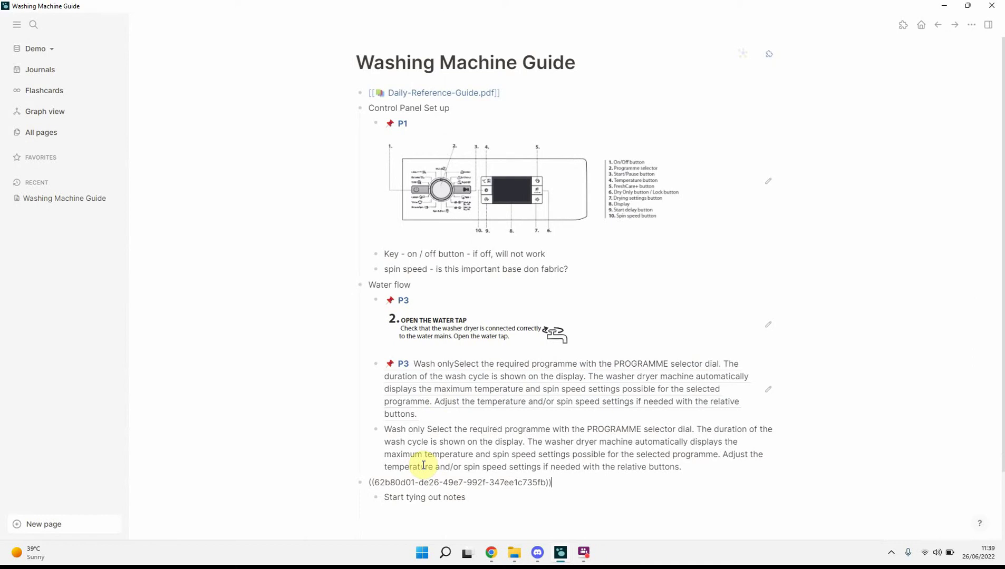
key(Return)
key(Tab)
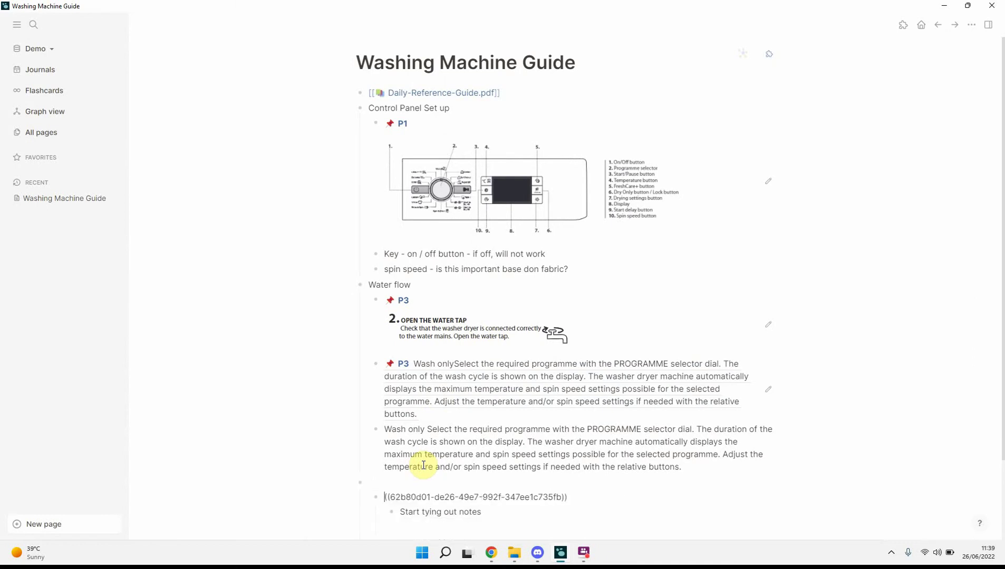
key(Up)
text(Detergent)
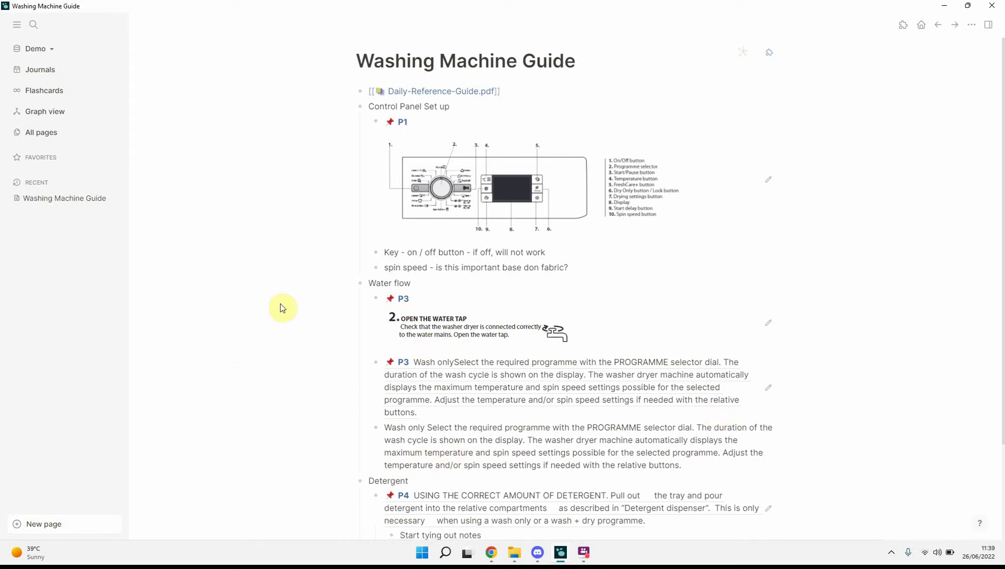
Step: Open the PDF from the P3 reference, view its highlights page, then return to the guide
scroll(296, 316, down, 2)
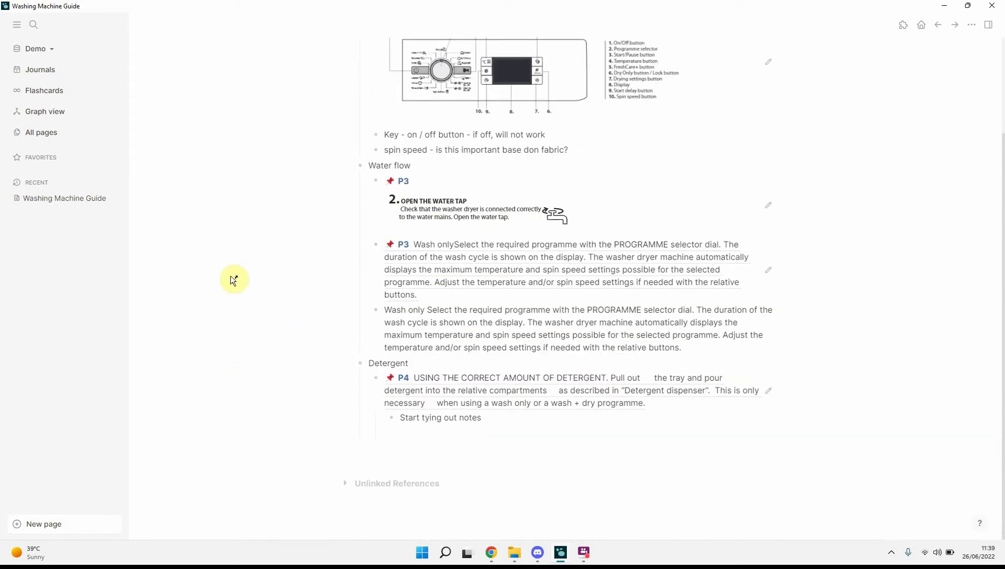
click(463, 281)
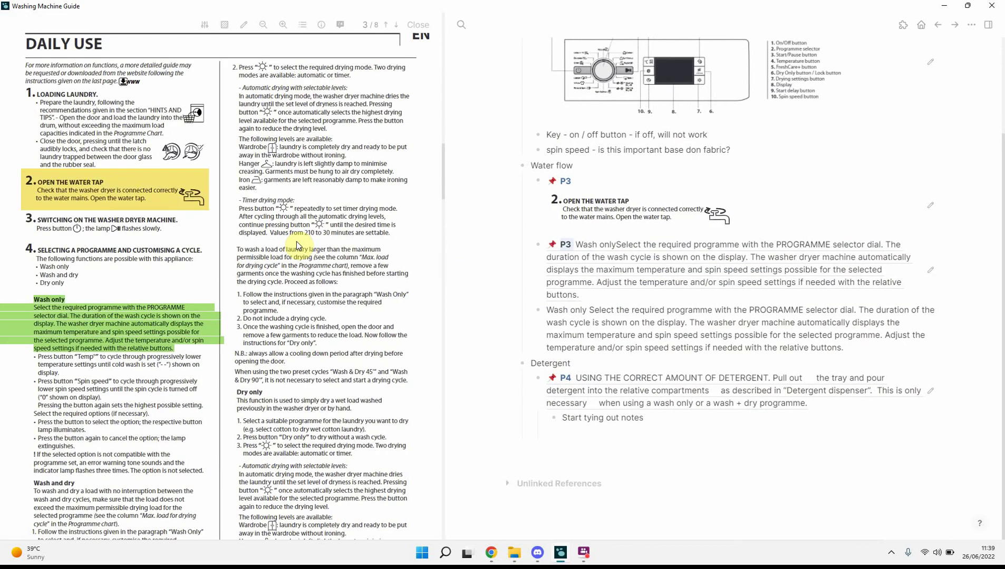
click(342, 31)
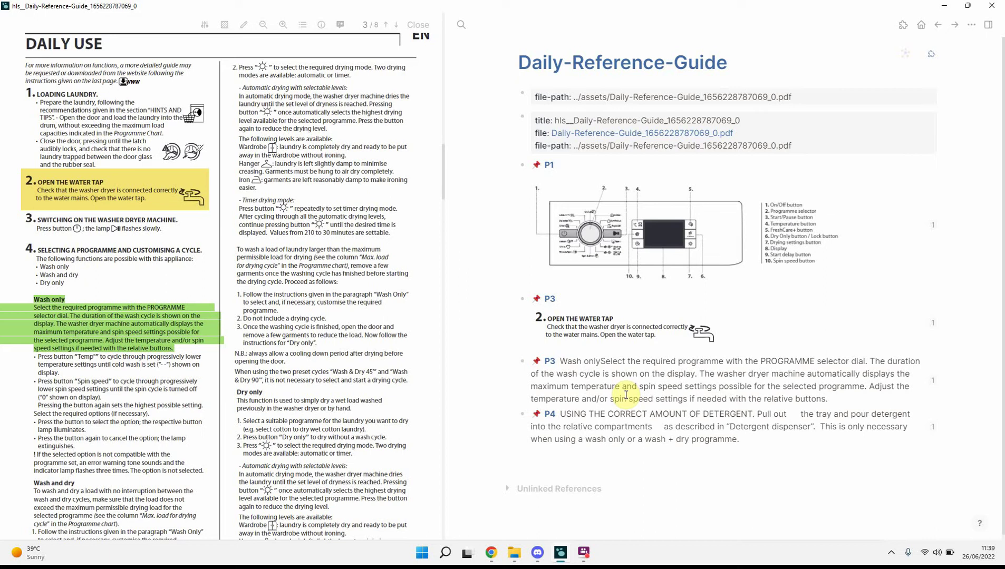
drag(769, 431, 605, 385)
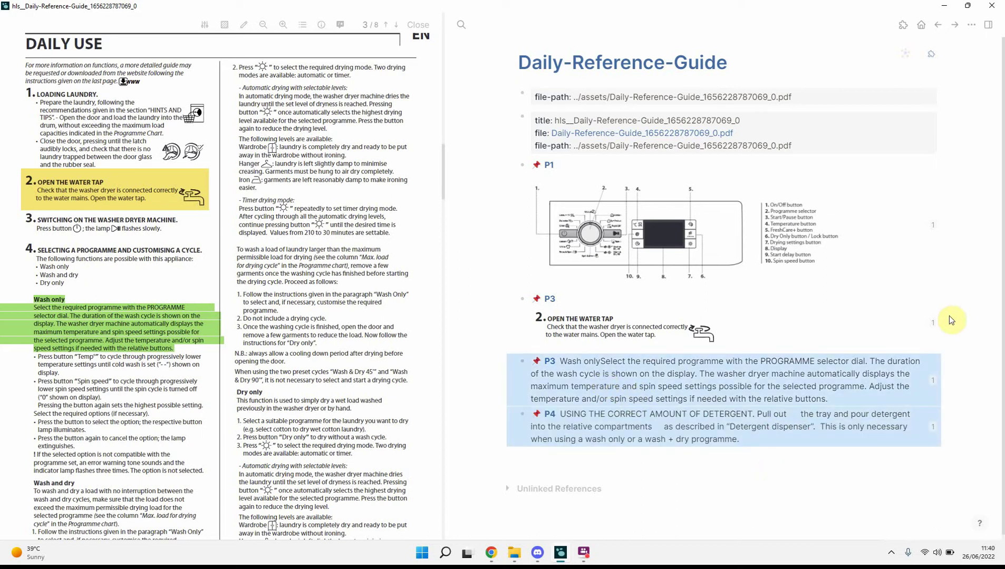
key(Escape)
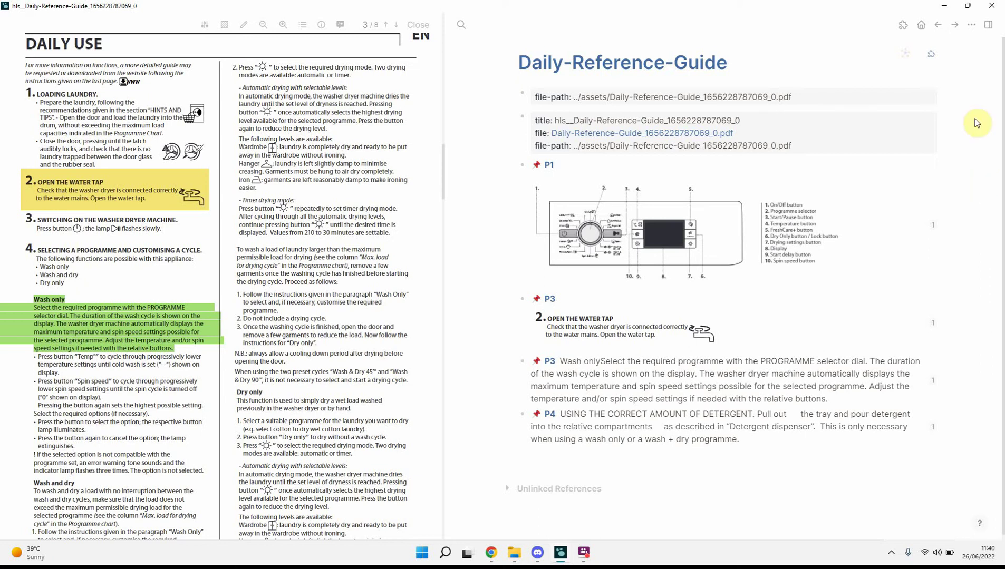
click(938, 25)
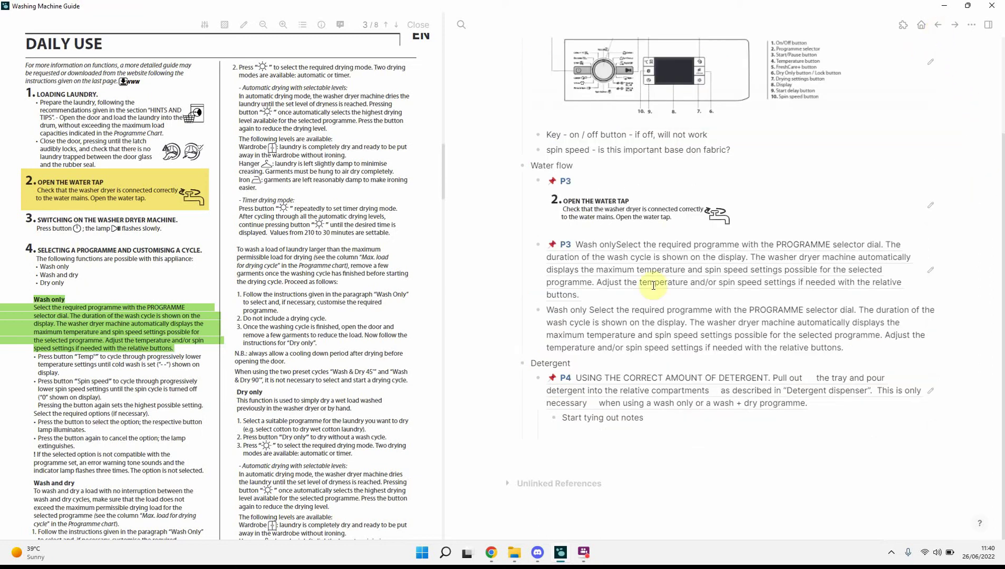
Step: Open hls__Daily-Reference-Guide.md from the Demo pages folder in Notepad
scroll(653, 286, up, 2)
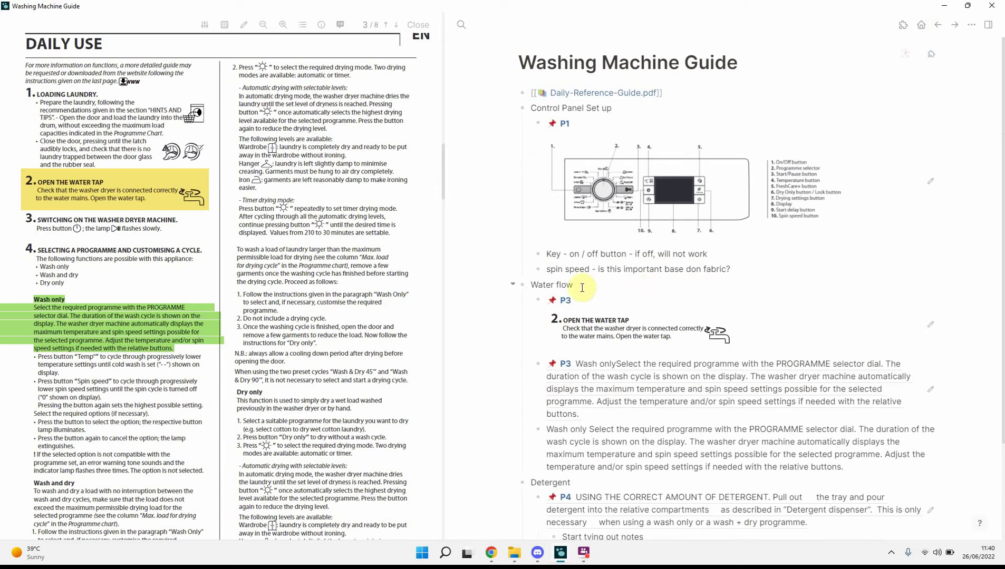
mouse_move(521, 559)
click(485, 514)
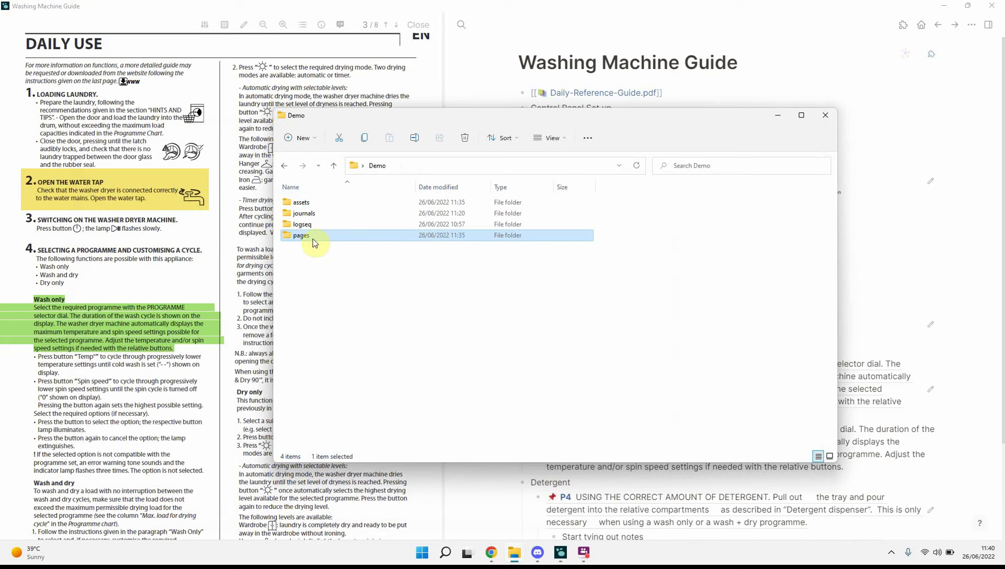
double_click(312, 236)
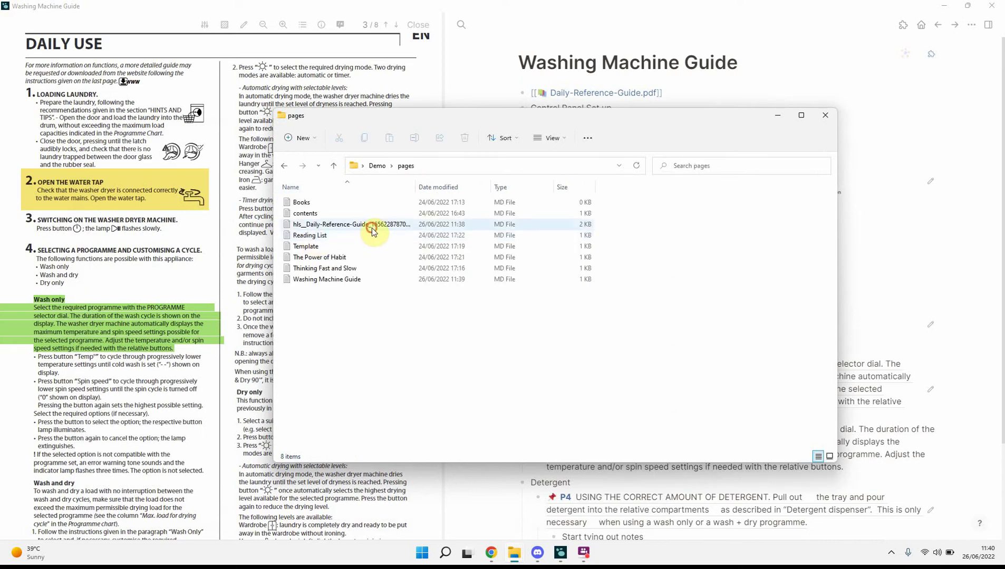
click(371, 228)
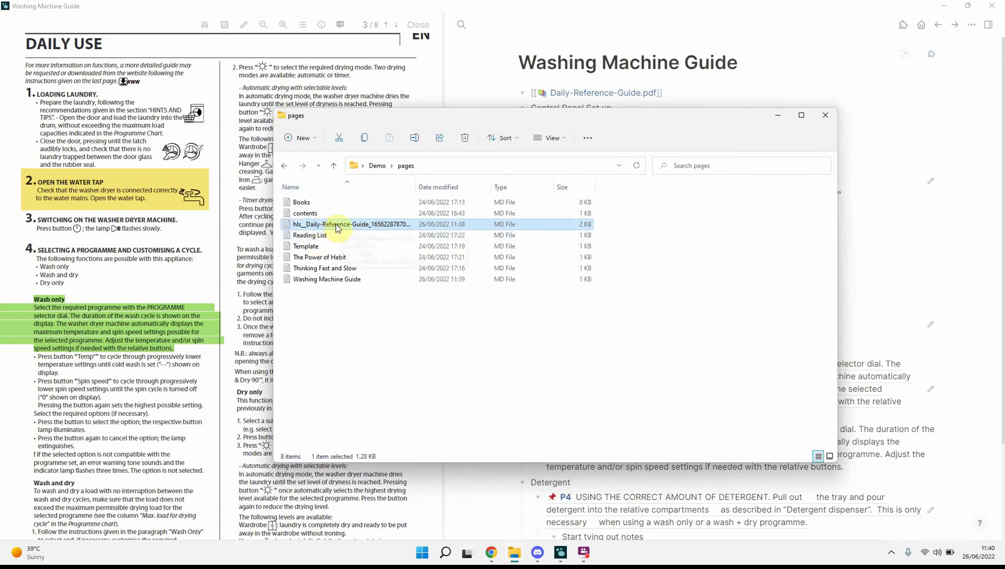
double_click(390, 224)
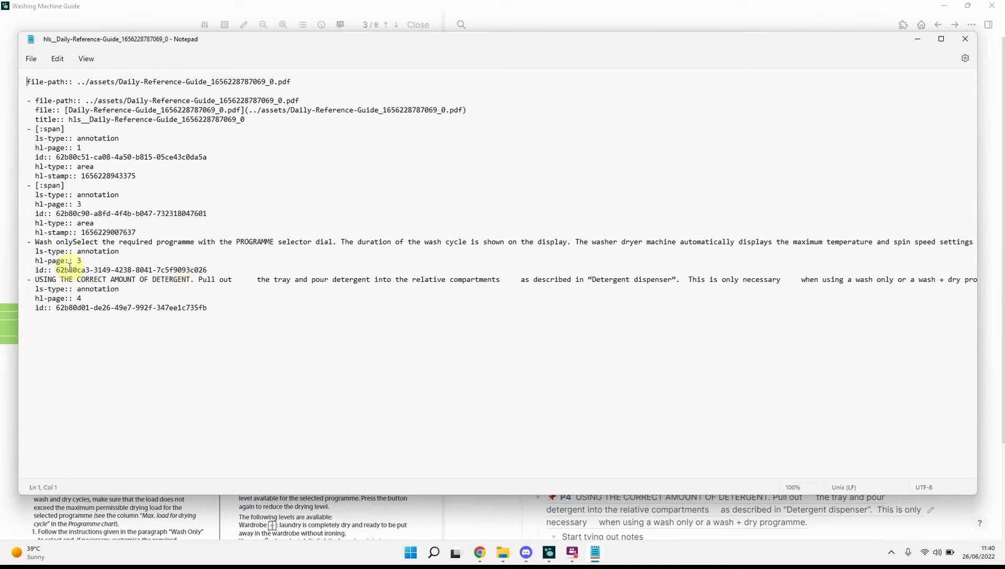
Step: Select the highlight ids in the hls__Daily-Reference-Guide file, then close it
drag(48, 280, 223, 297)
drag(34, 242, 218, 242)
drag(77, 194, 207, 214)
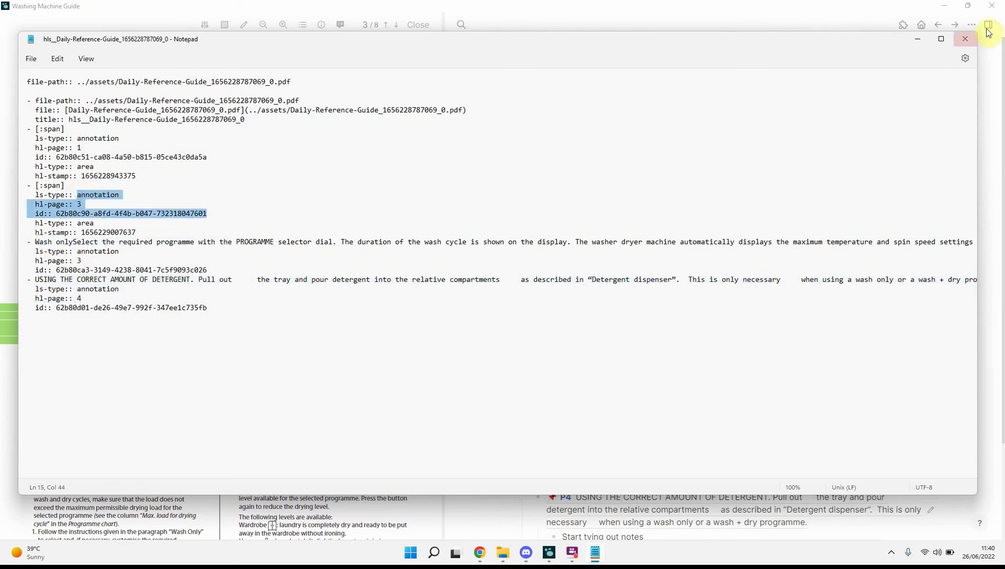
click(965, 39)
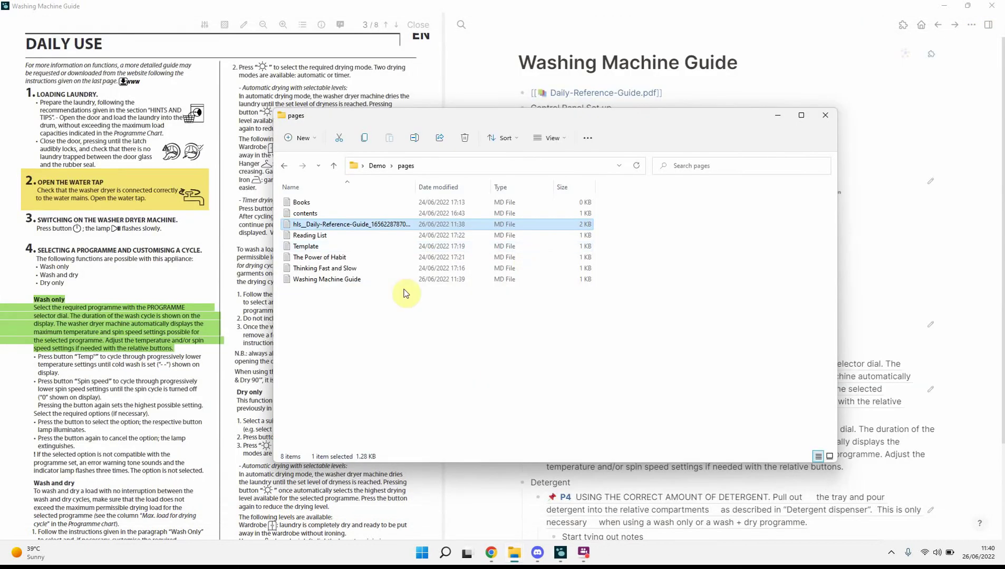
Step: Open Washing Machine Guide.md in Notepad, select its block-reference ids, then close it
click(352, 279)
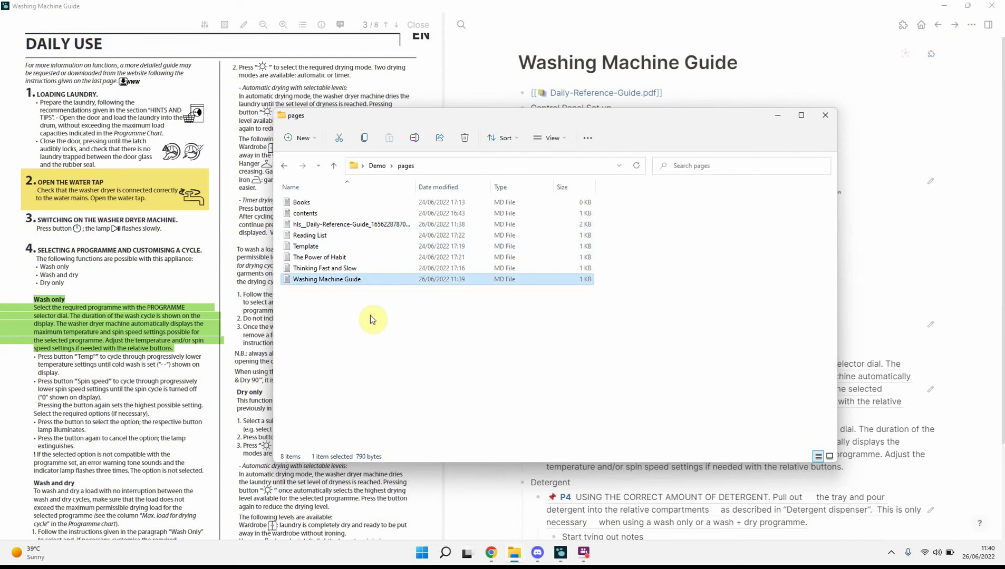
double_click(350, 276)
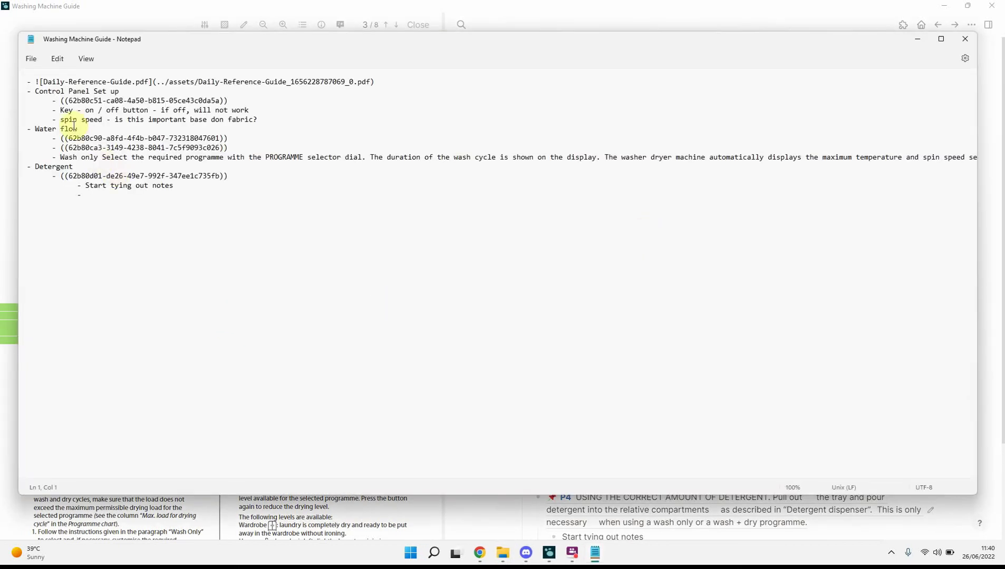
drag(77, 138, 209, 139)
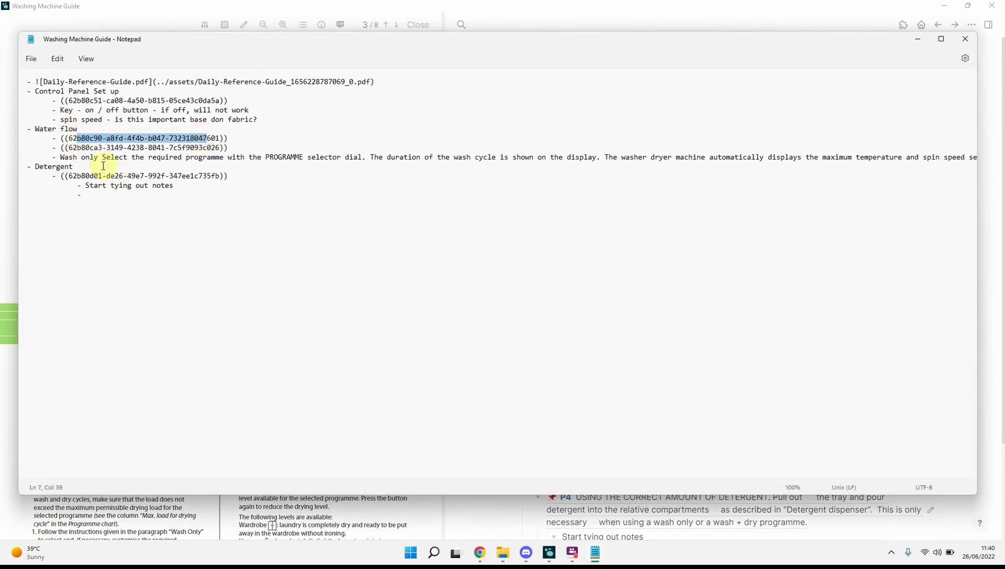
drag(102, 157, 123, 176)
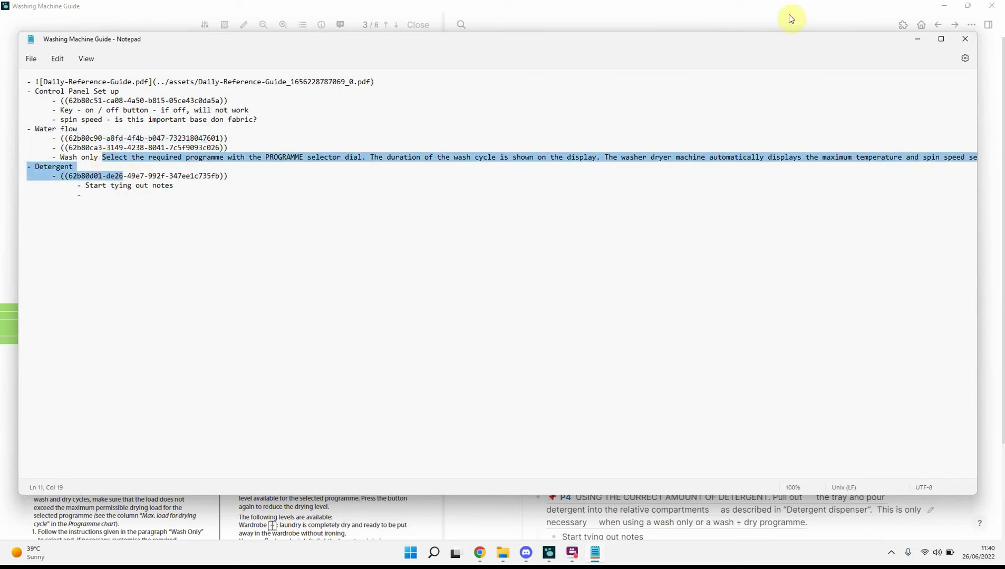
click(968, 41)
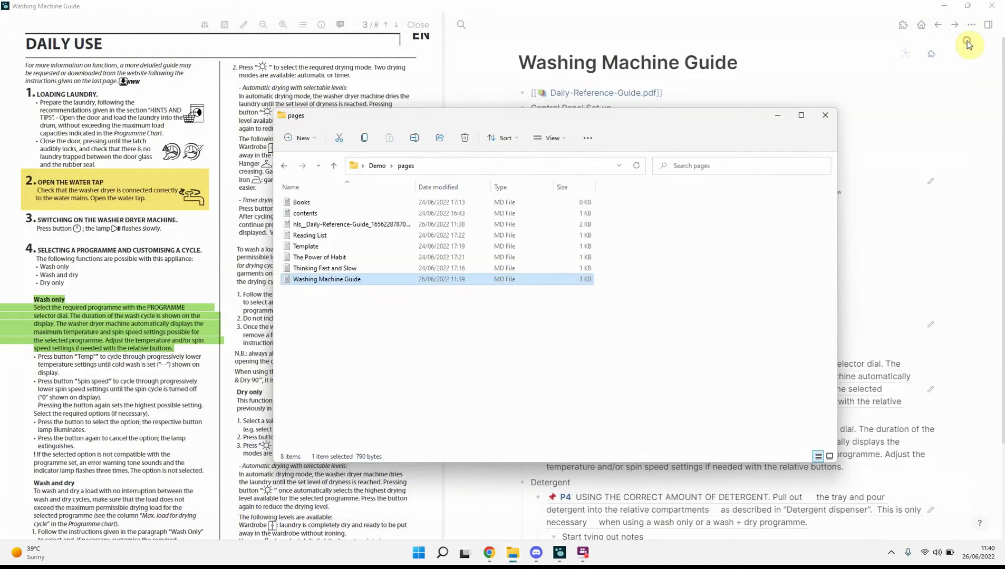
Step: Browse Demo's assets folder: guide PDF, its .edn file and the area-highlight image subfolder
click(377, 169)
double_click(327, 205)
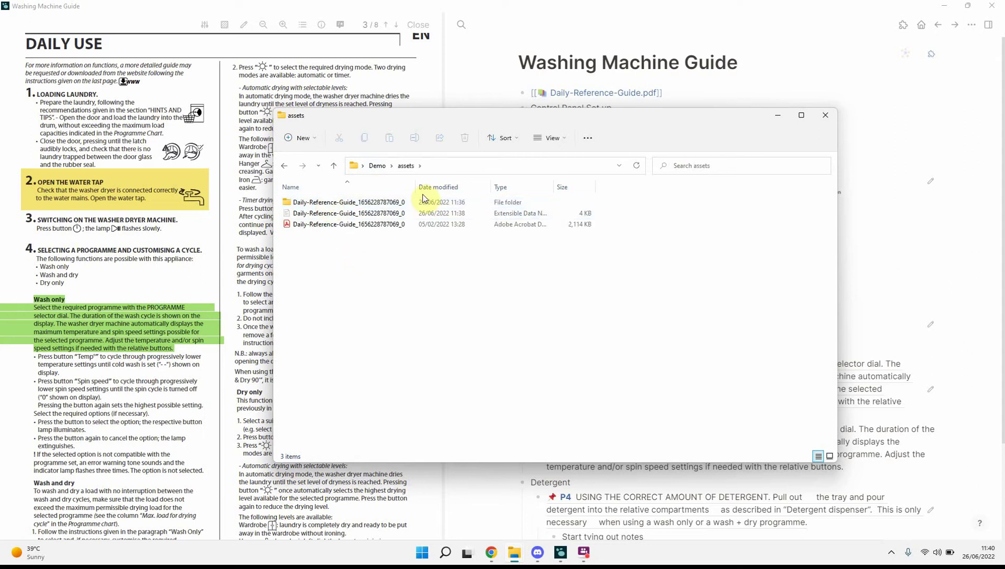
drag(415, 187, 523, 187)
click(342, 227)
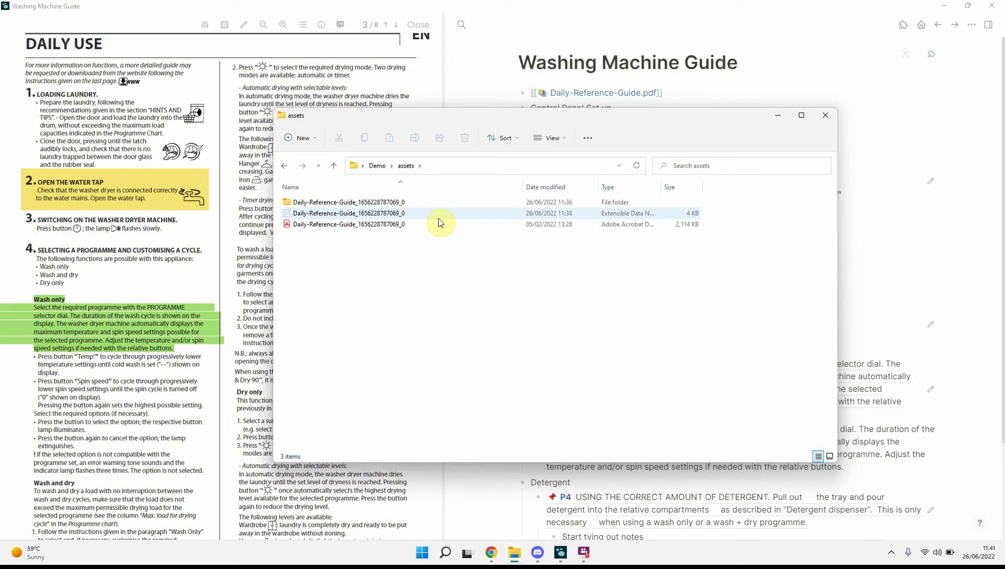
double_click(390, 205)
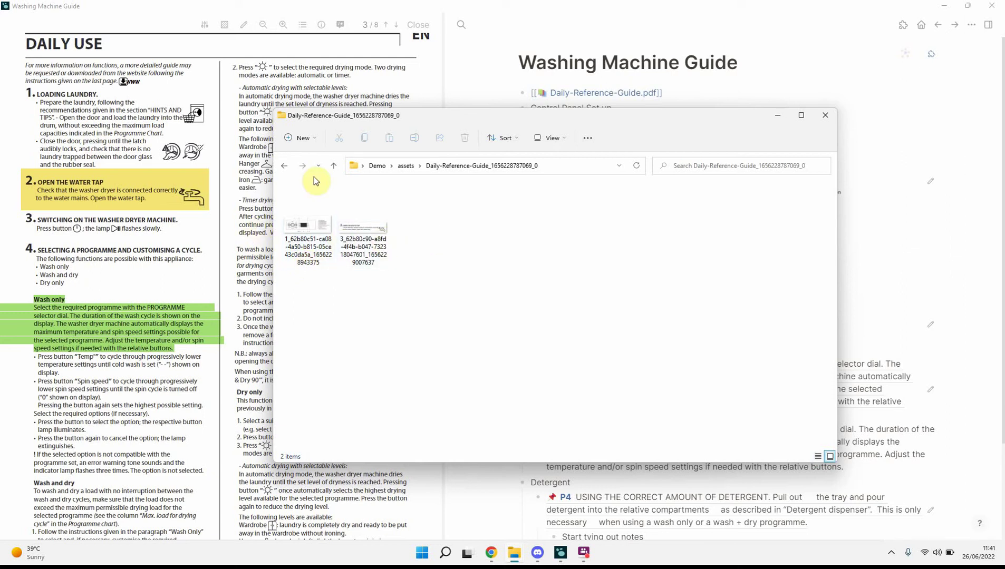
click(287, 168)
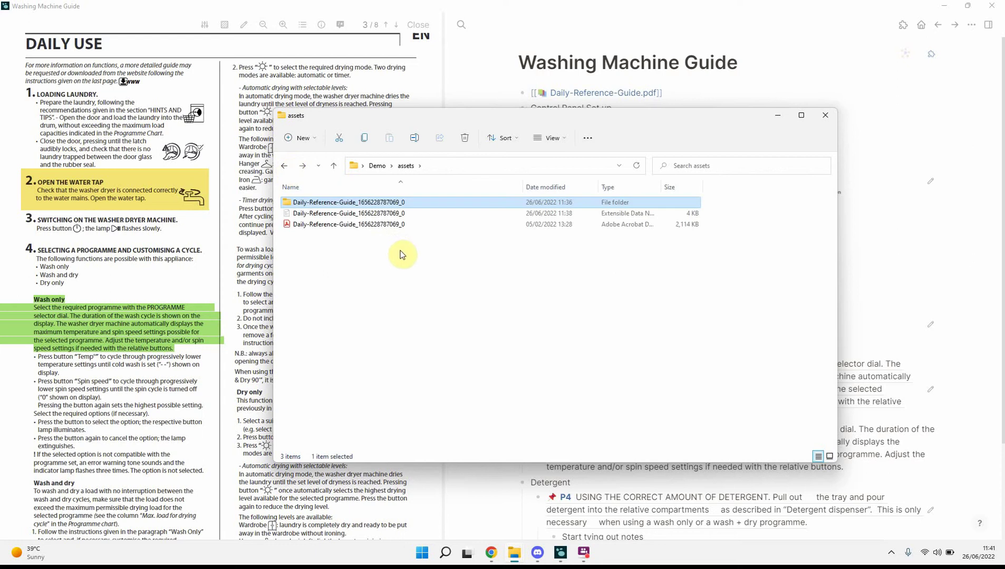
click(366, 275)
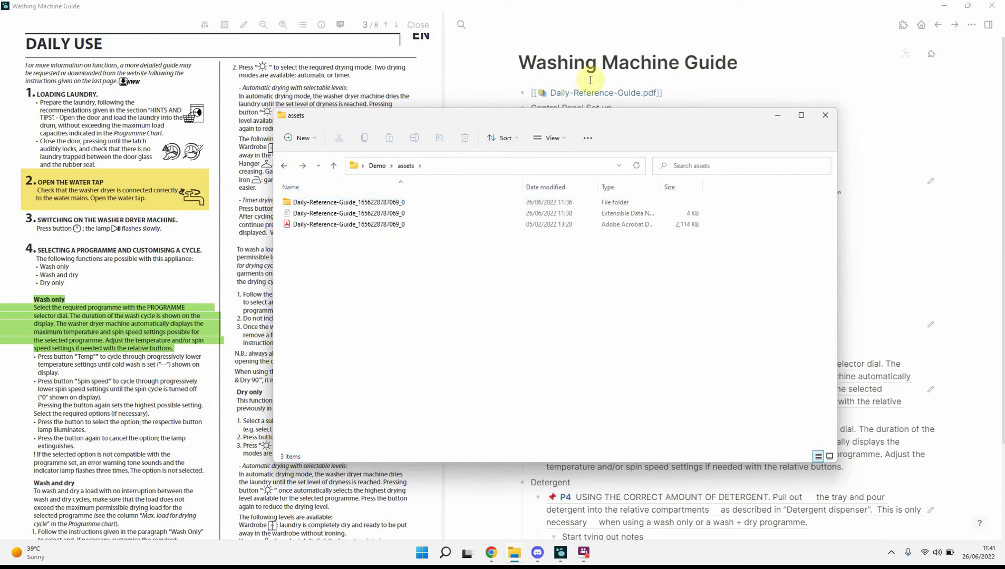
Step: Reveal the Washing Machine Guide file via Open in directory, then close that Explorer window
click(260, 98)
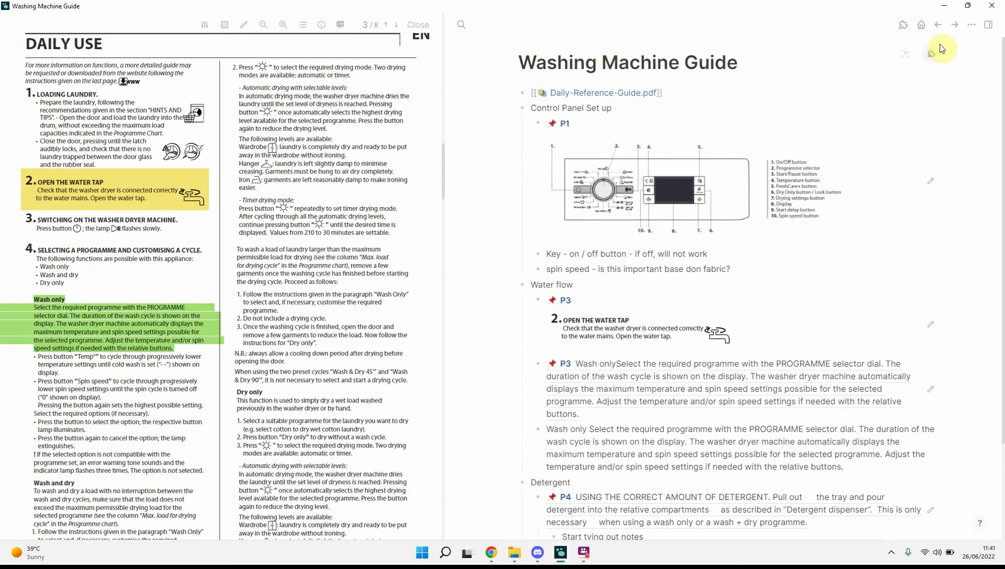
click(971, 25)
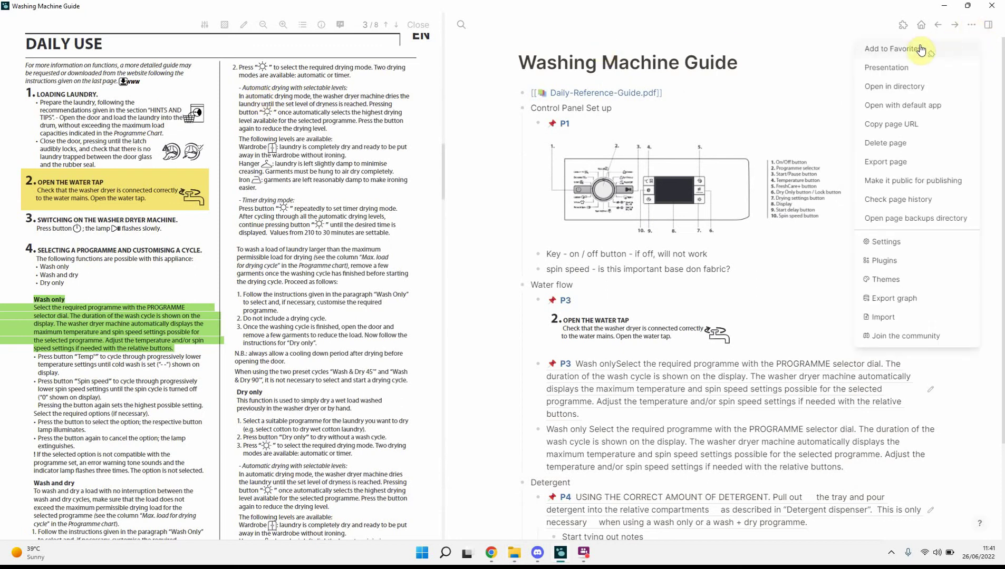
click(918, 90)
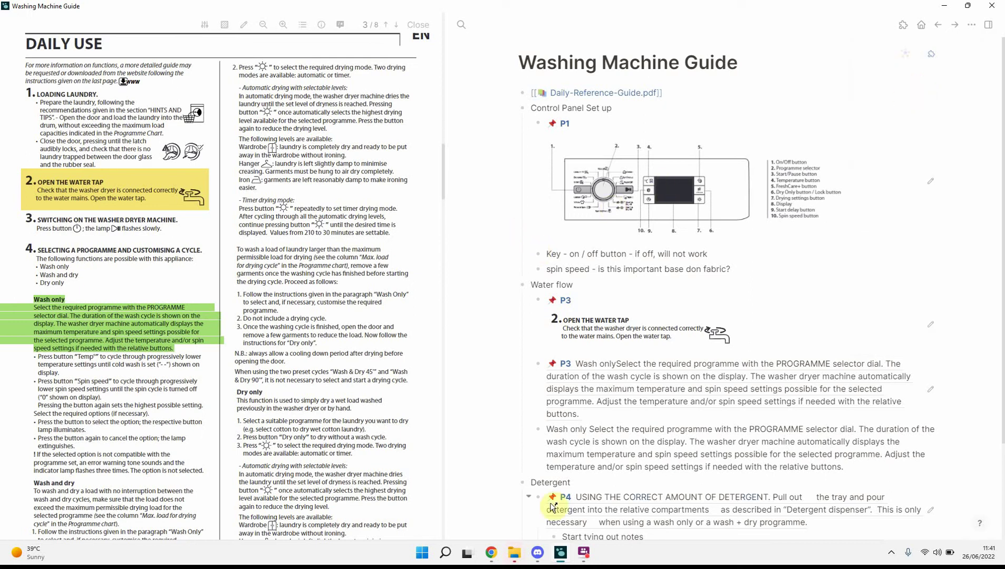
mouse_move(514, 553)
click(591, 514)
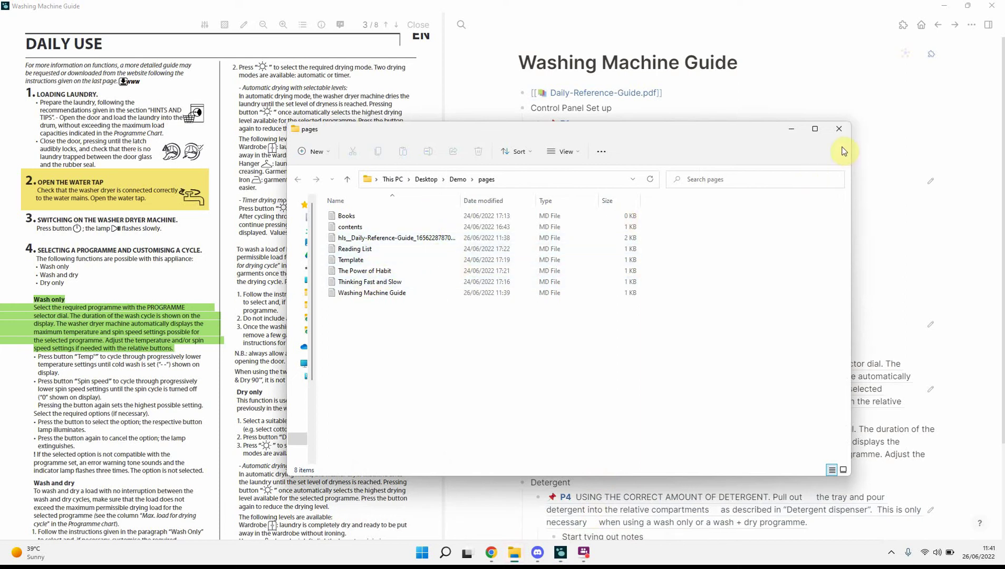
click(839, 128)
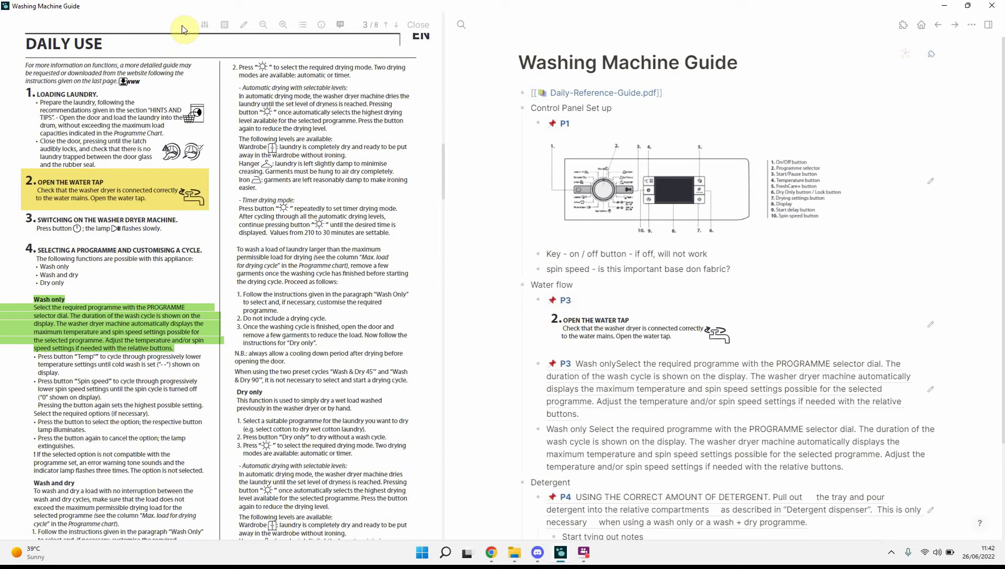
Step: Open Logseq's stored Daily-Reference-Guide PDF from the assets folder in Acrobat, view page 3, then close Acrobat
mouse_move(517, 552)
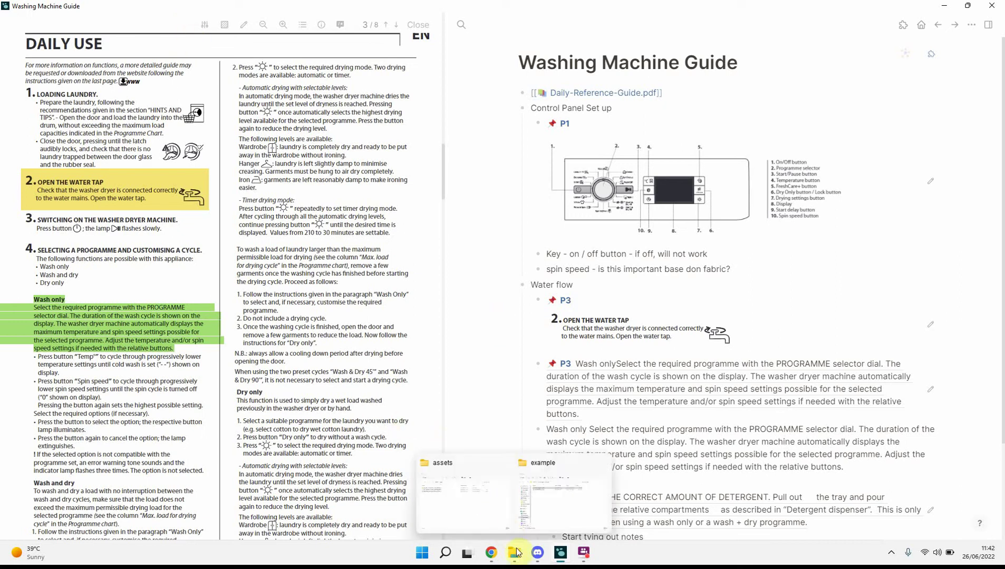
click(548, 507)
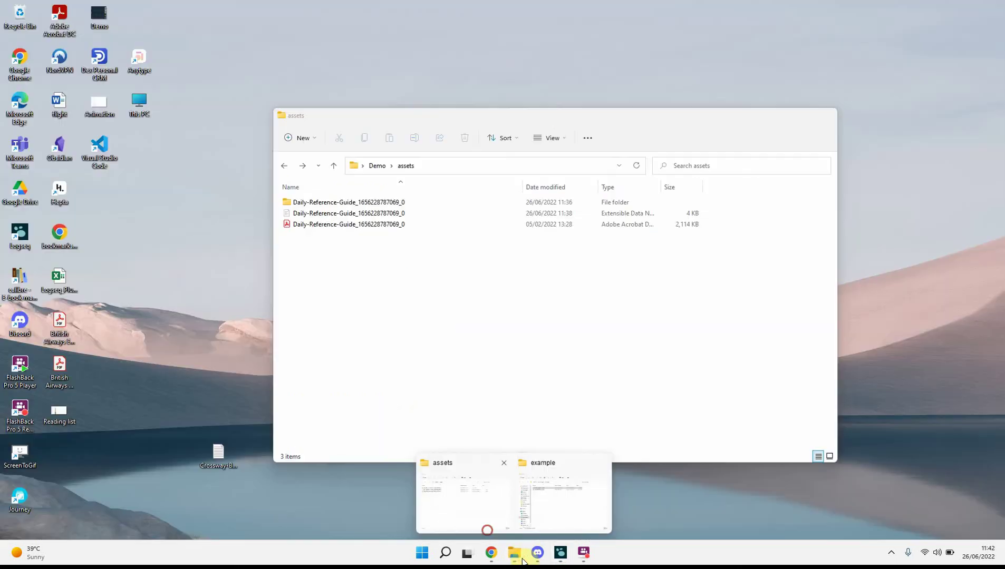
click(488, 528)
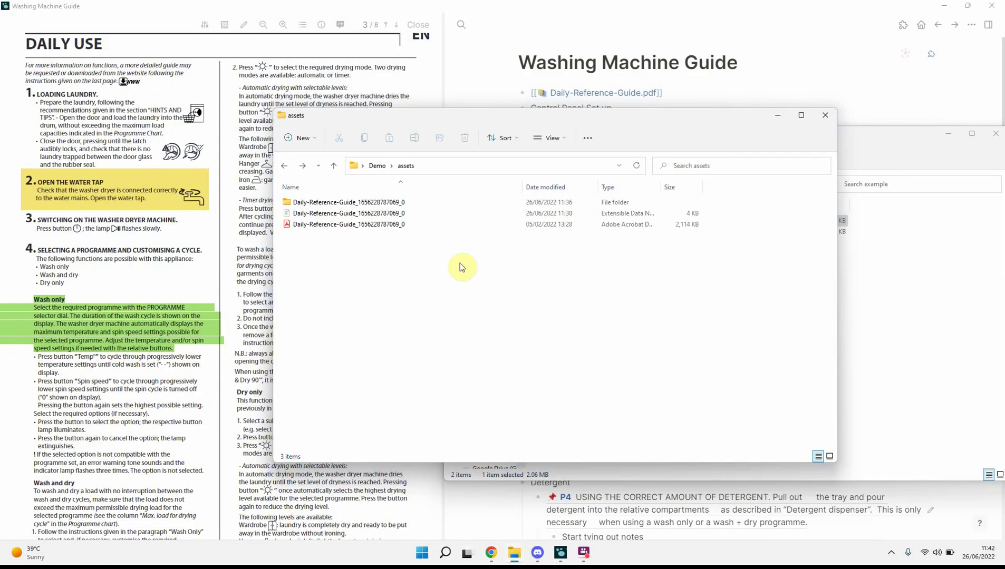
click(373, 227)
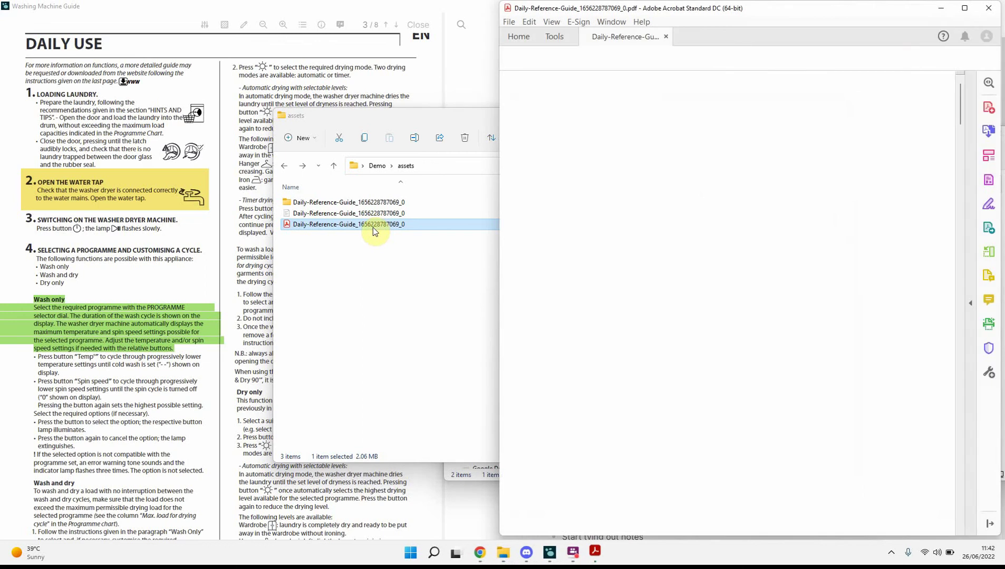
scroll(771, 271, down, 20)
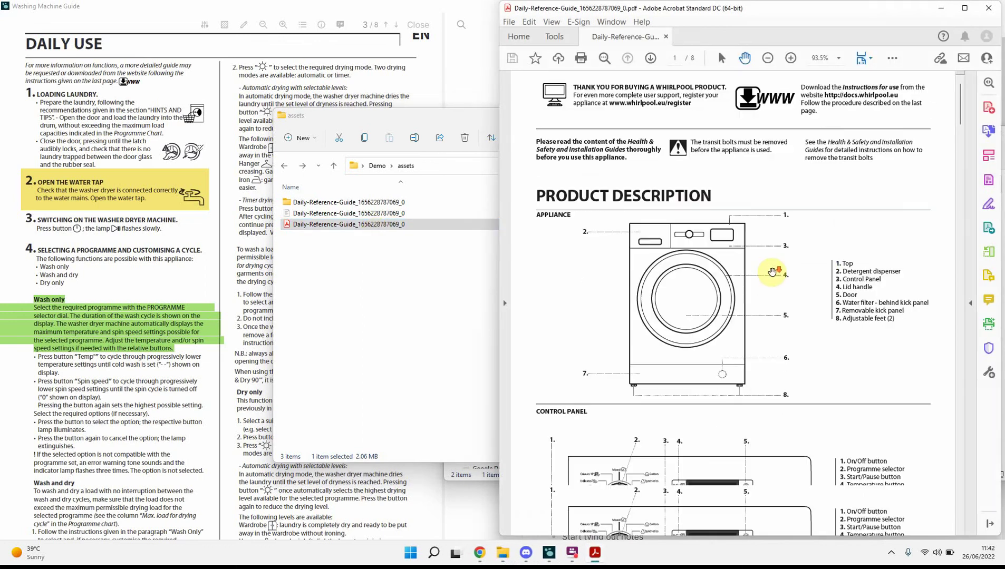
scroll(771, 272, down, 5)
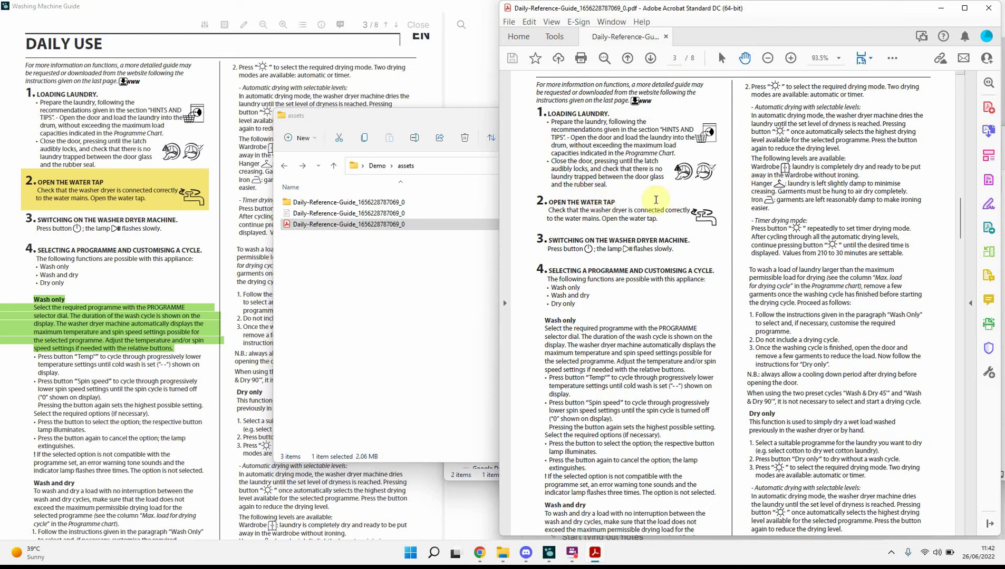
click(994, 12)
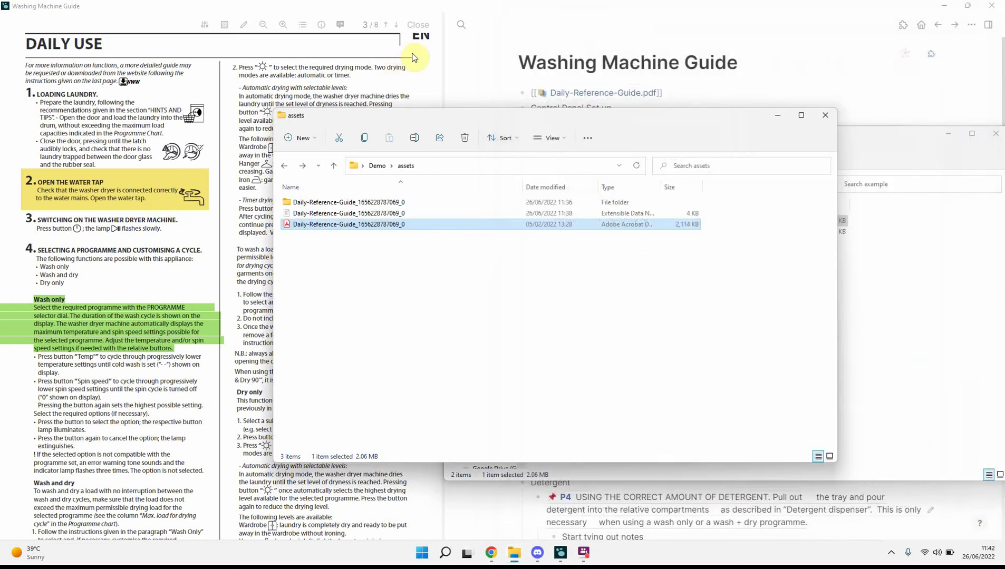
Step: Add a [[Learn Arabic]] link under PDF Examples in the Jun 26th journal and open that page
click(427, 30)
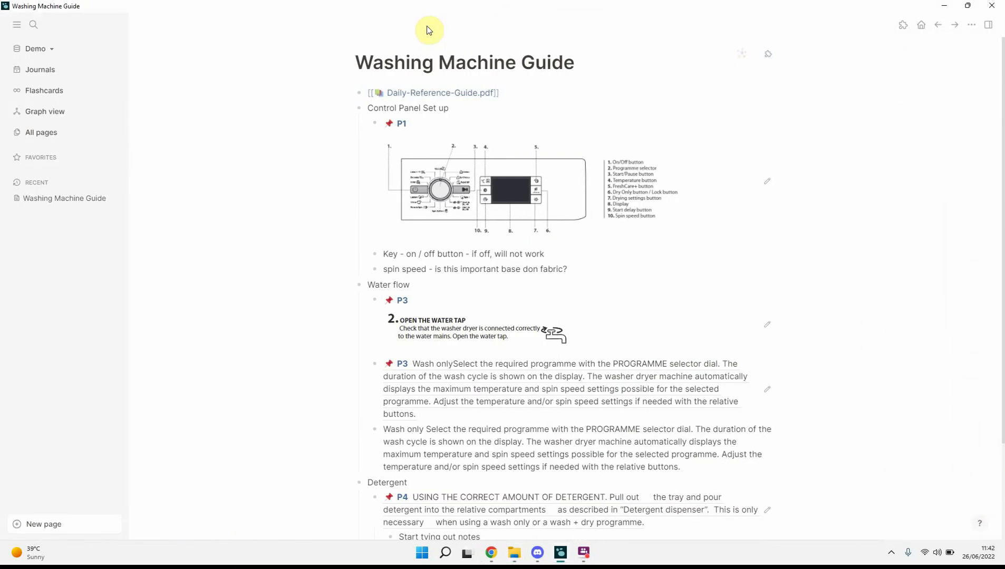
click(32, 75)
click(442, 118)
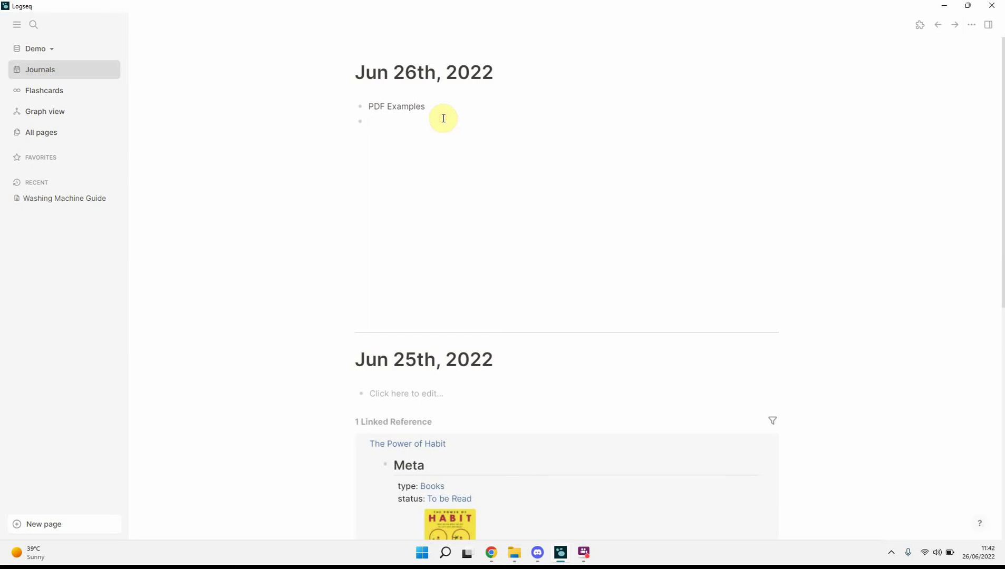
text([[Lea)
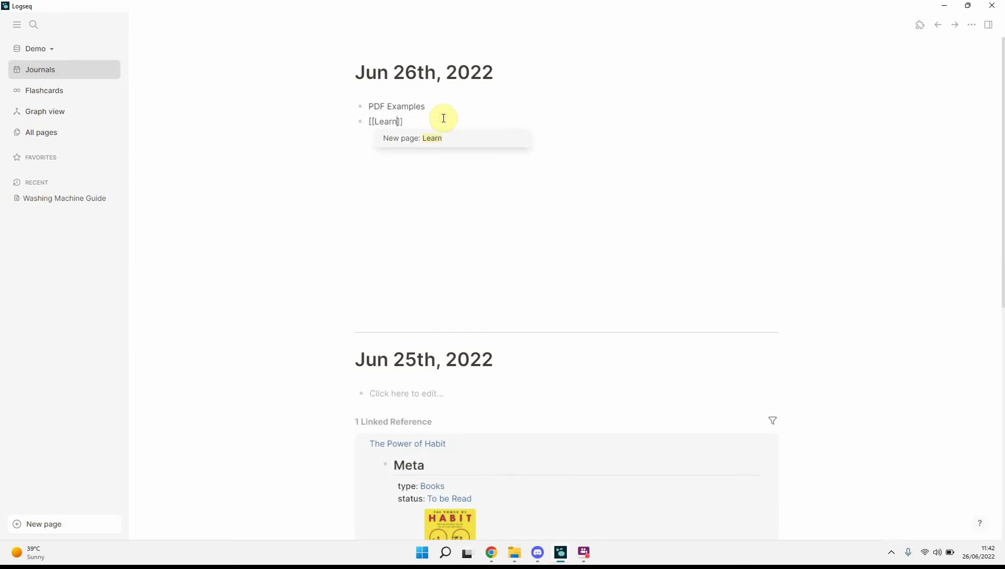
text(rn Ar)
text(abic)
key(Return)
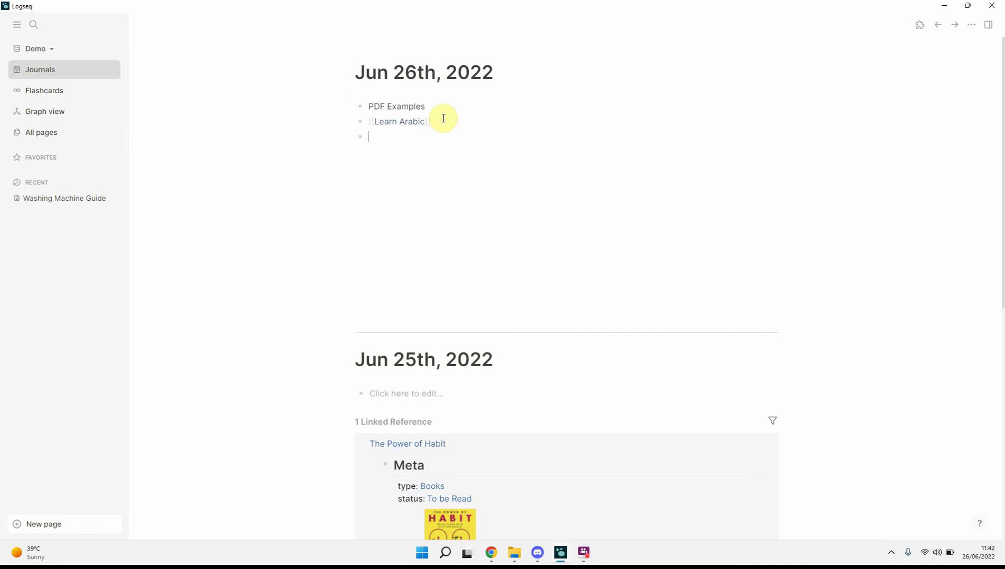
click(416, 122)
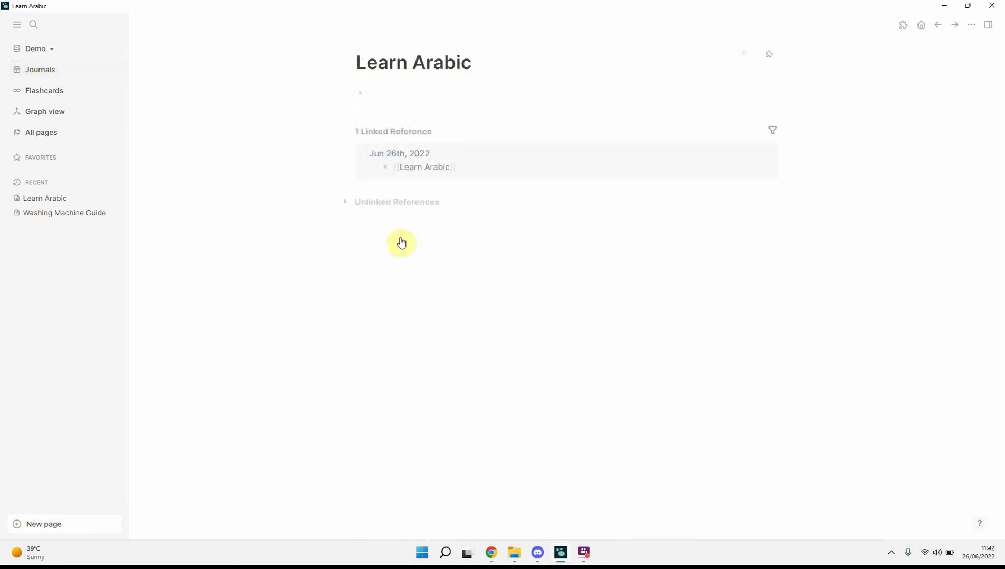
mouse_move(513, 550)
click(549, 509)
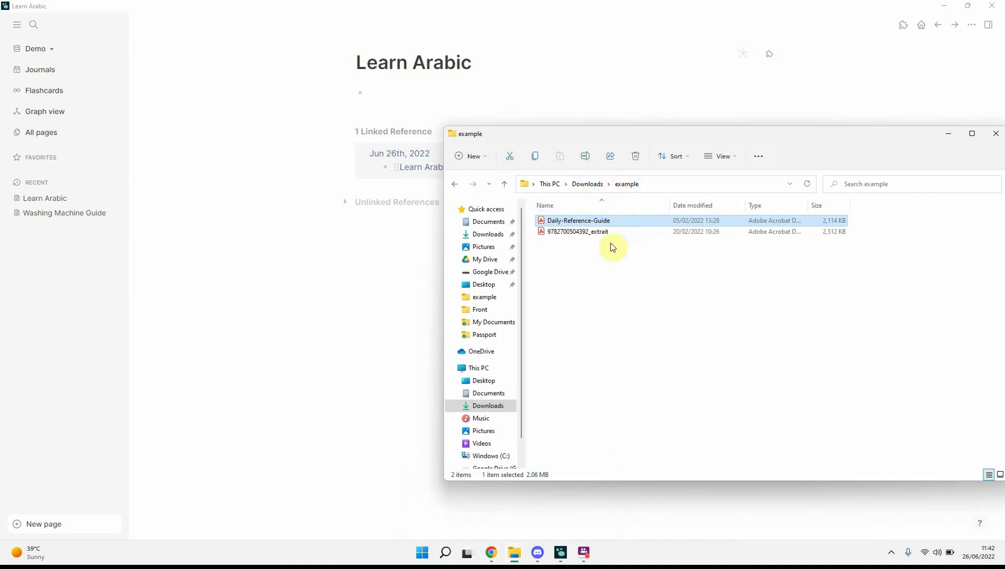
click(585, 232)
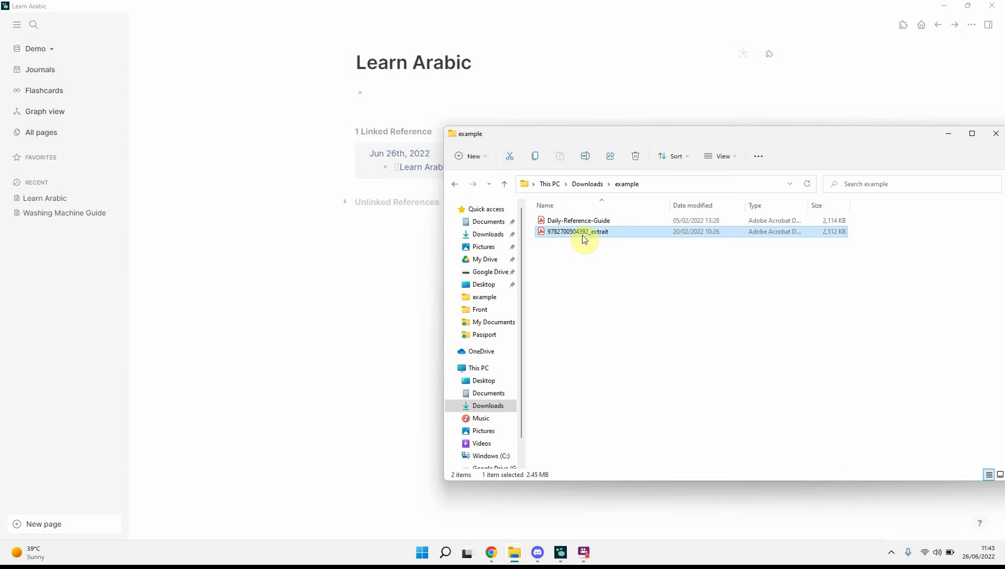
key(F2)
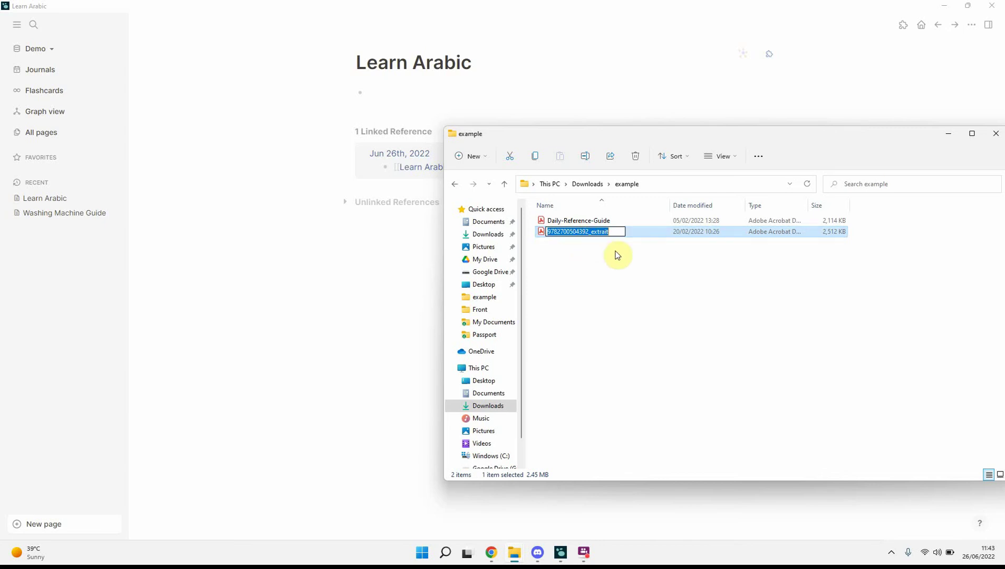
text(Learning A)
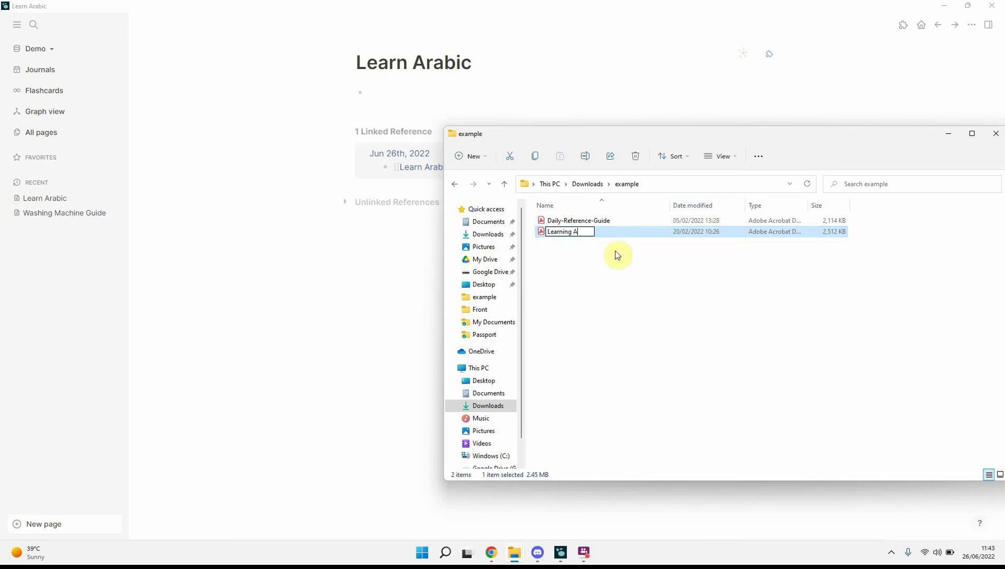
text(rabic)
key(Return)
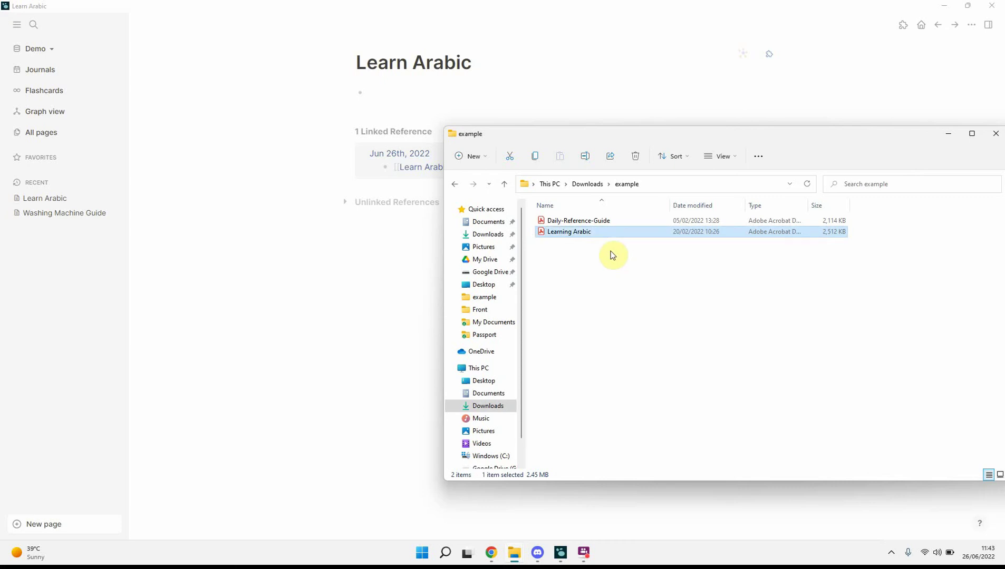
Step: Drop Learning Arabic.pdf onto the Learn Arabic page and open it beside the page at page 7
drag(581, 237, 393, 96)
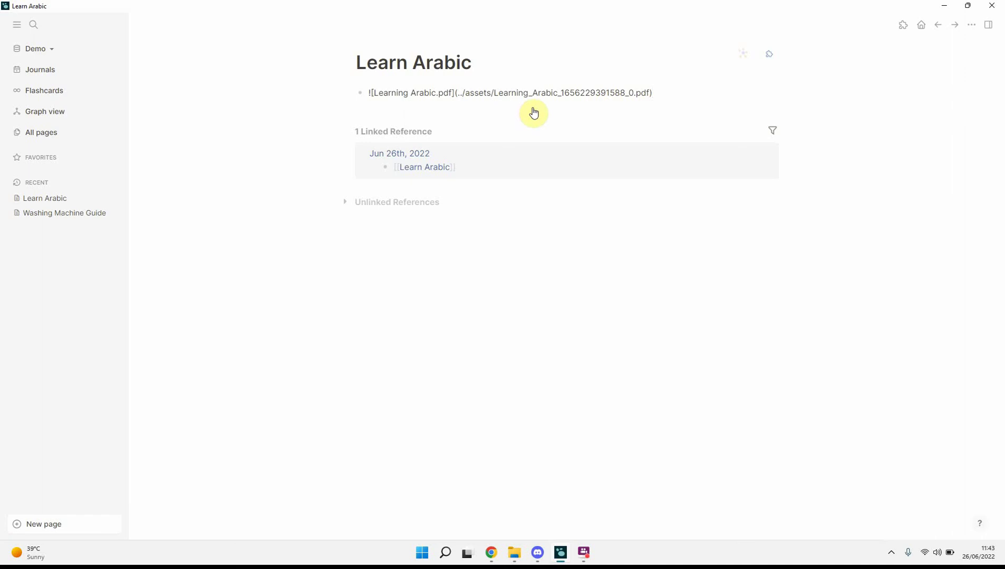
click(883, 103)
key(t)
key(l)
click(437, 89)
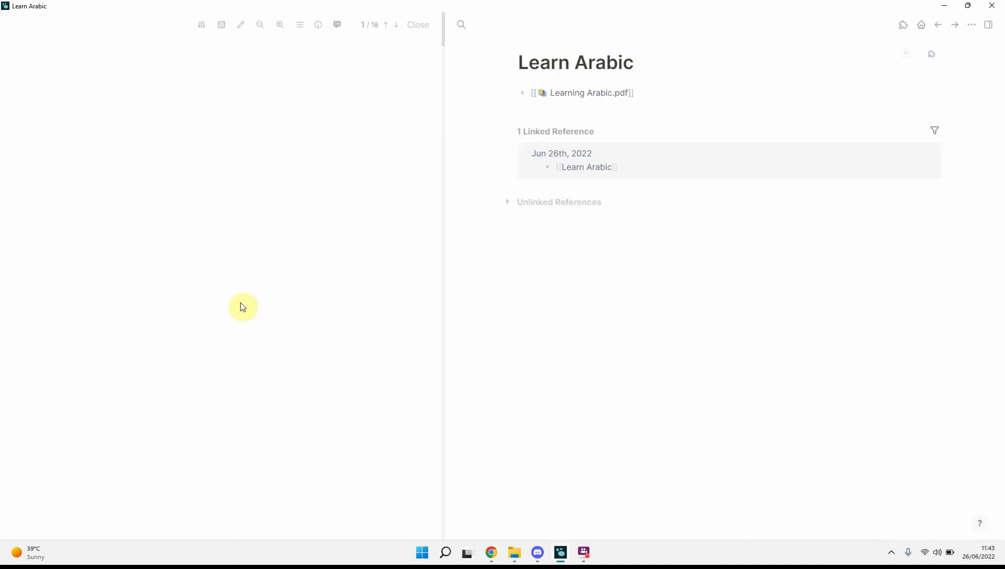
scroll(241, 308, down, 20)
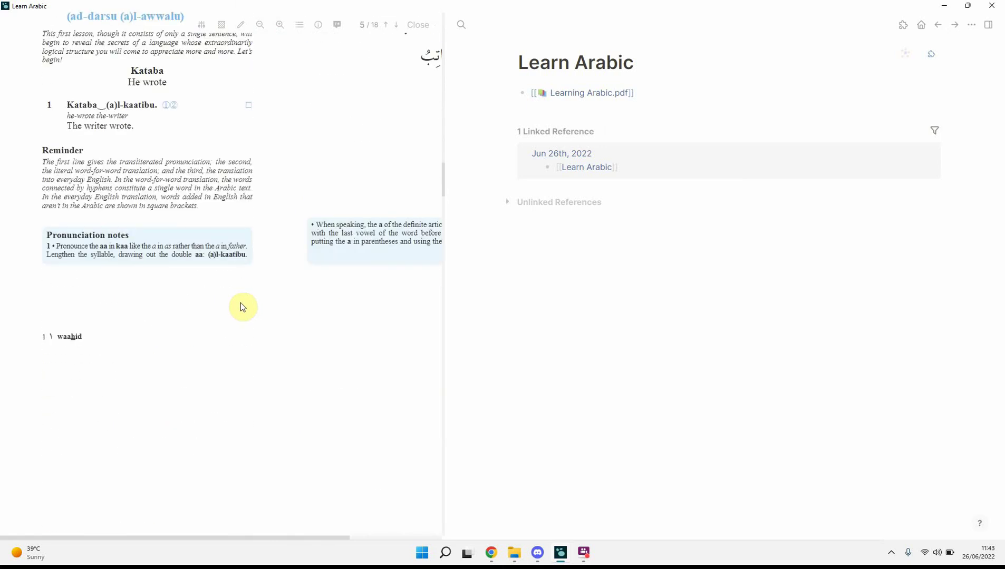
scroll(243, 307, down, 12)
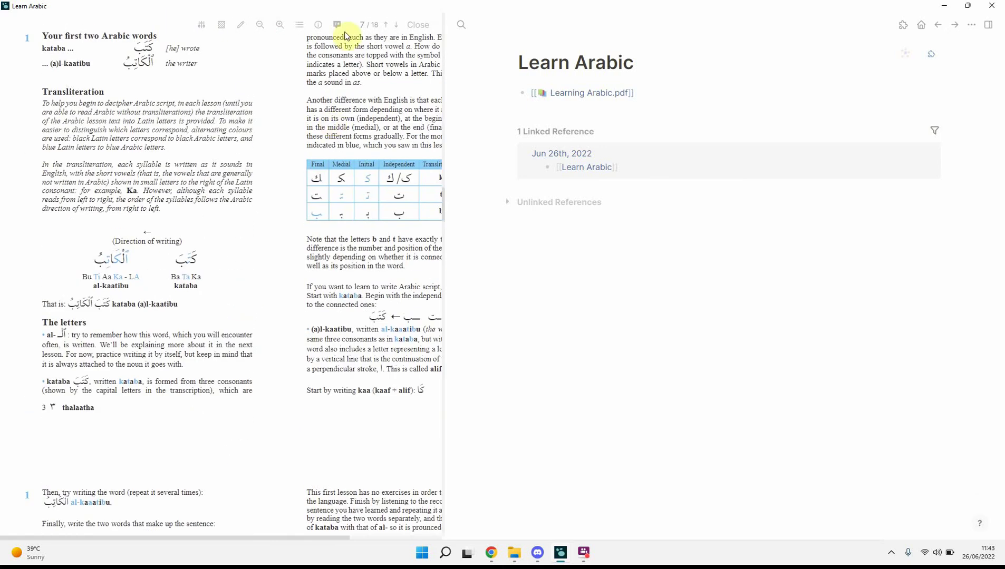
Step: Area-highlight the Direction of writing diagram in yellow and paste its reference as a P7 block
click(222, 25)
drag(38, 221, 259, 317)
click(271, 321)
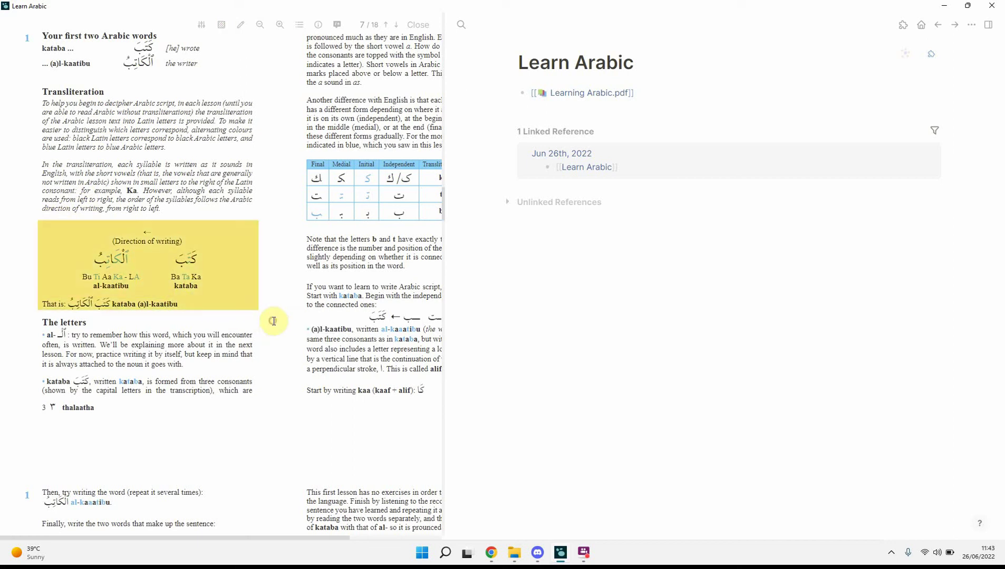
click(669, 96)
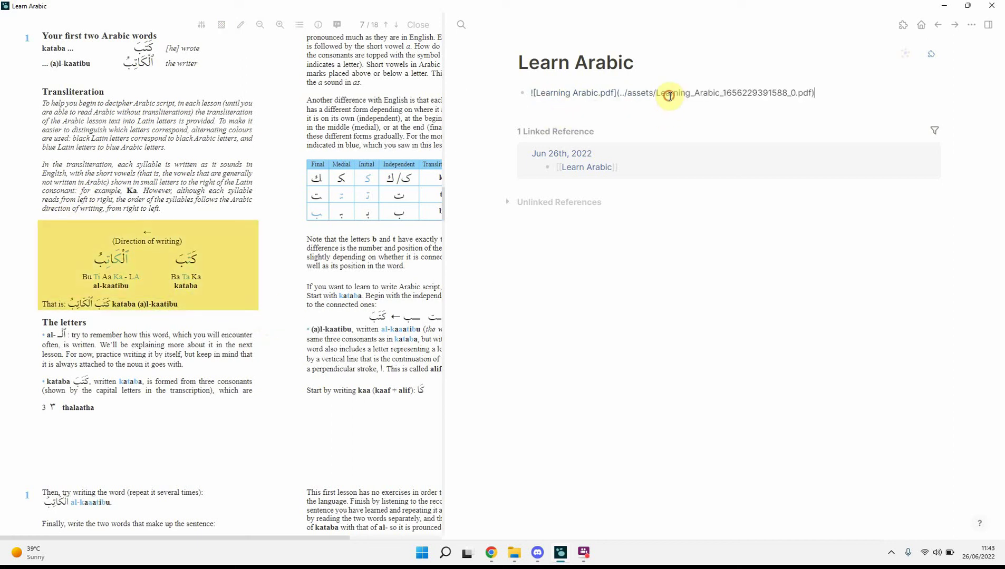
click(710, 144)
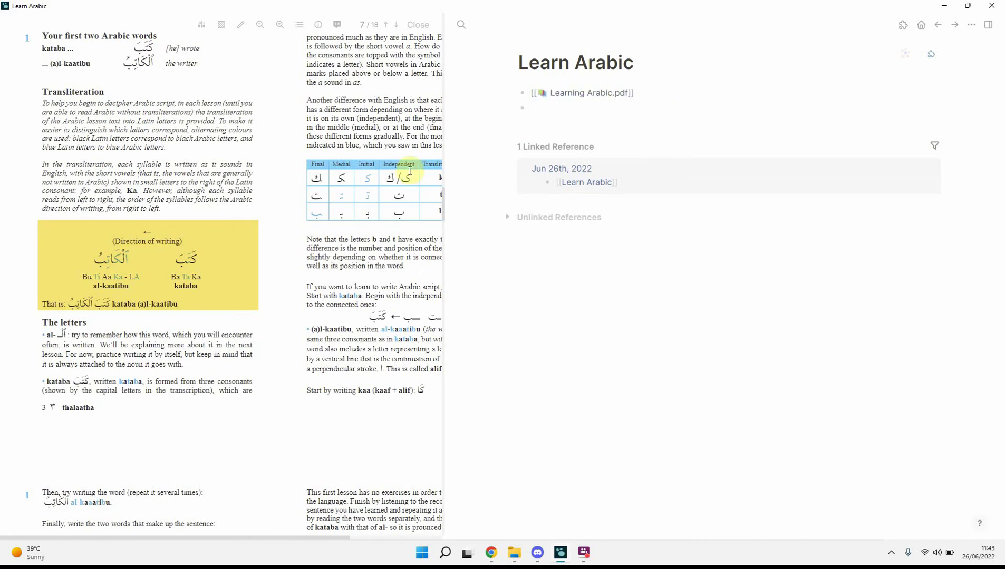
click(202, 235)
click(225, 258)
click(553, 108)
key(ctrl+v)
key(Return)
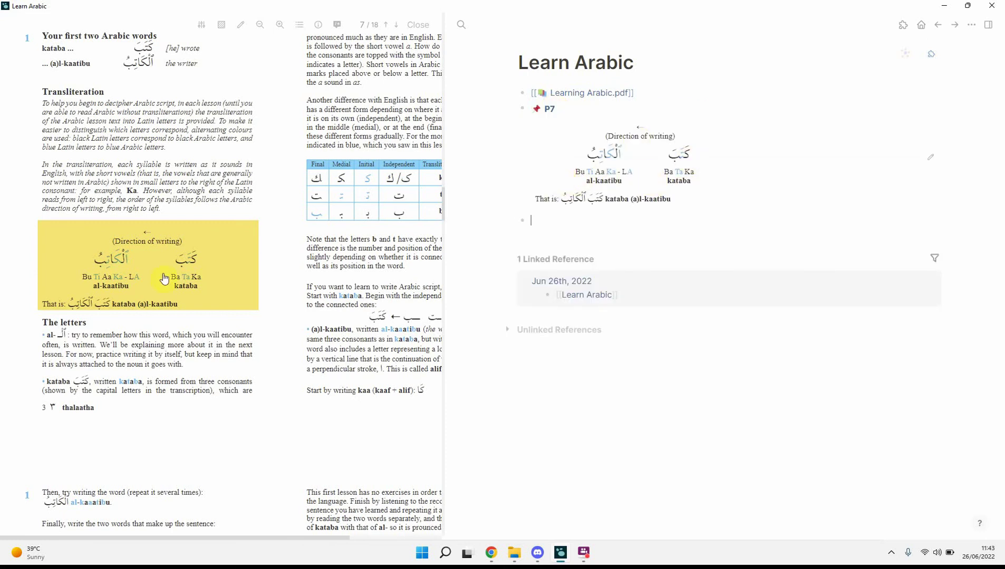
Step: Highlight the paragraph under The letters in yellow and paste its reference as a second P7 block
click(245, 31)
drag(43, 324, 193, 364)
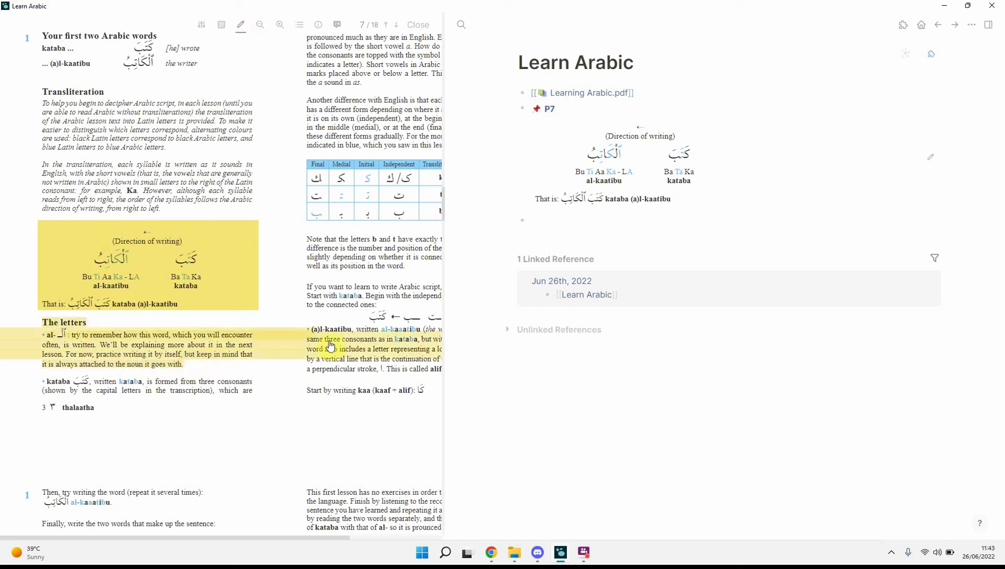
click(549, 223)
click(202, 356)
click(228, 367)
click(538, 219)
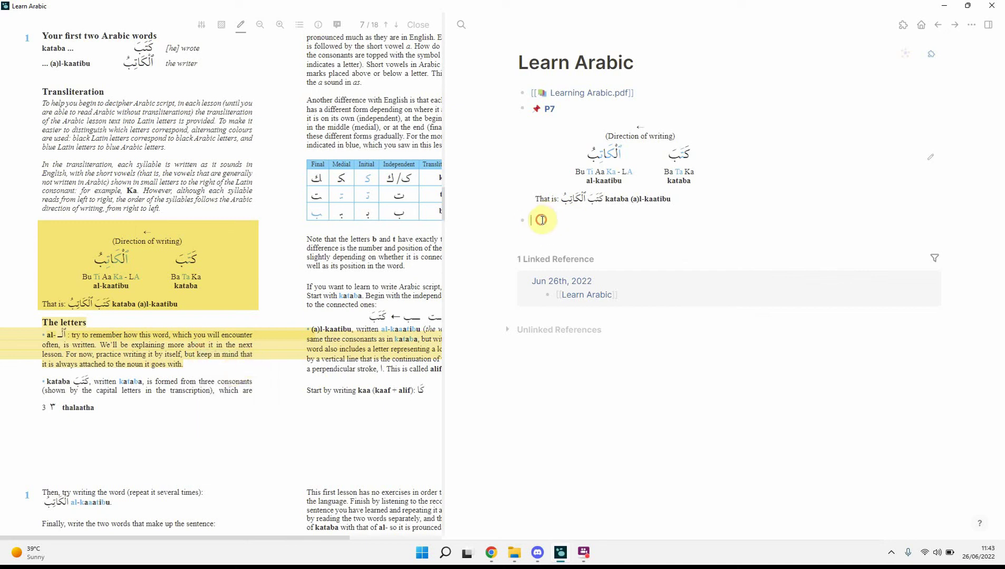
key(ctrl+v)
key(Return)
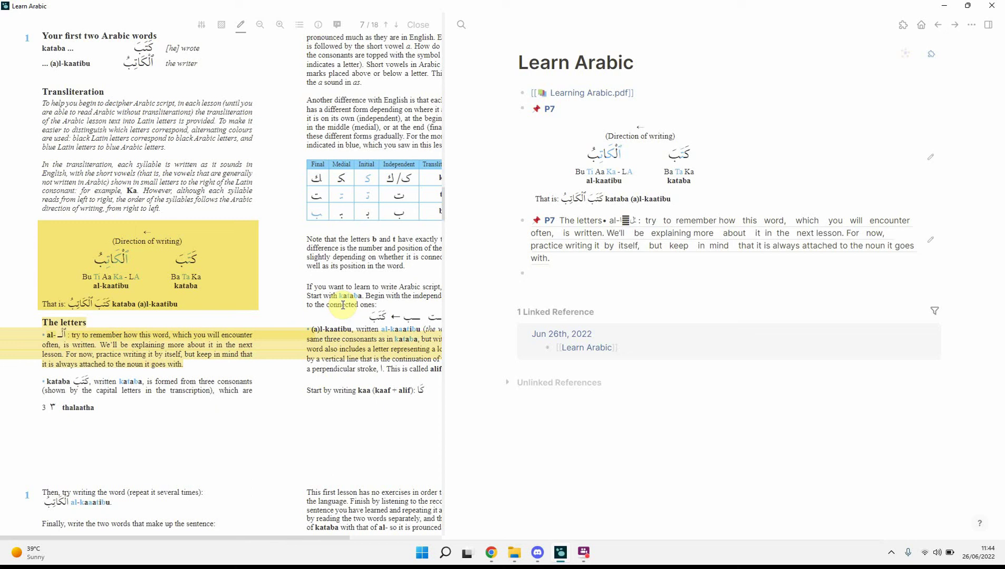
scroll(343, 305, down, 8)
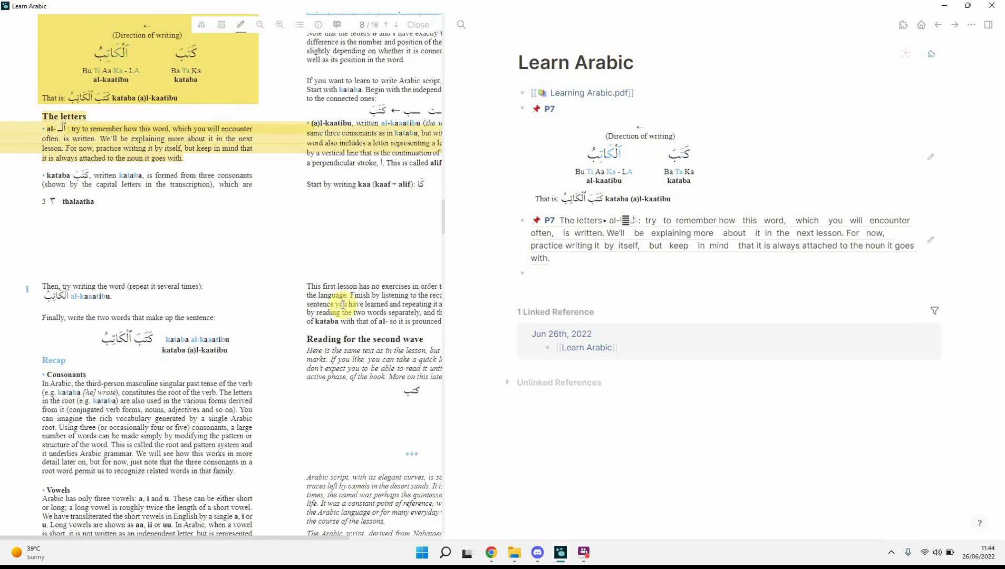
scroll(342, 306, up, 6)
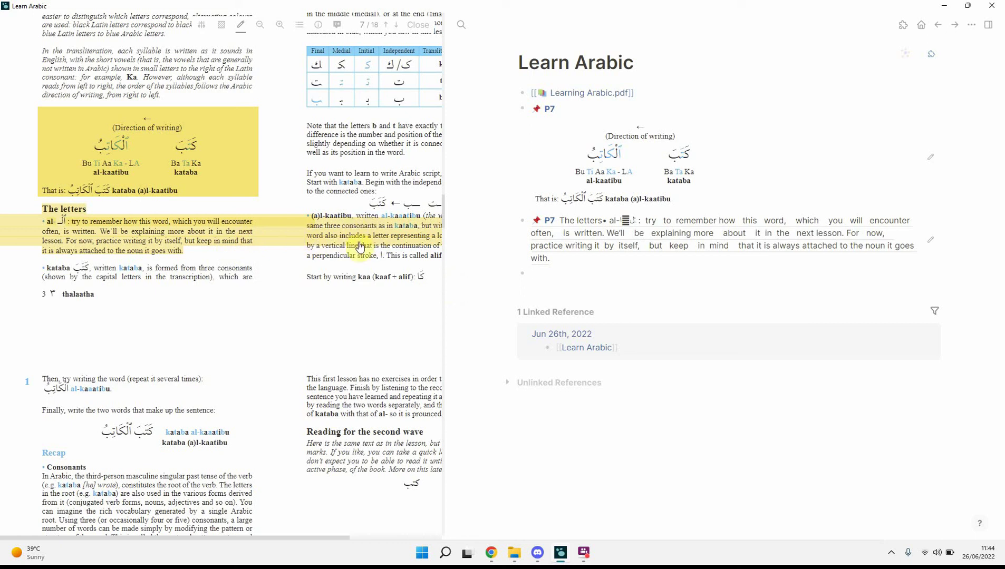
scroll(377, 277, down, 2)
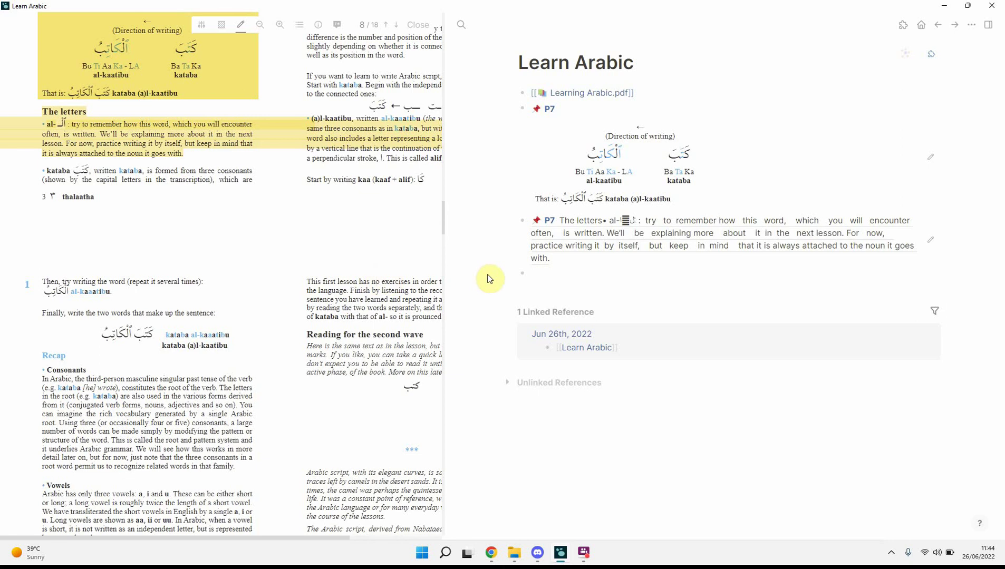
Step: Check the Learning_Arabic folder and its two files inside Logseq's assets folder
mouse_move(512, 555)
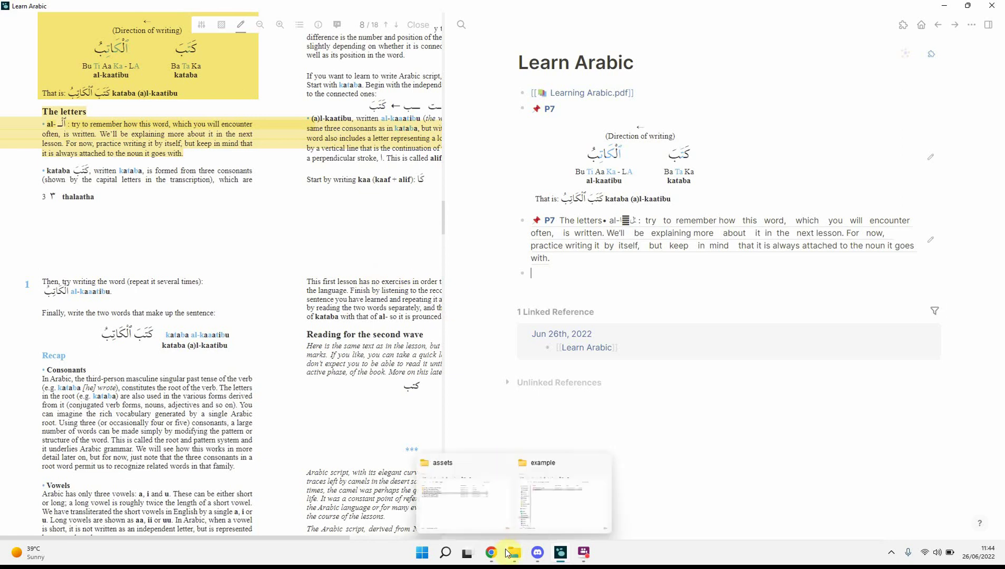
click(483, 518)
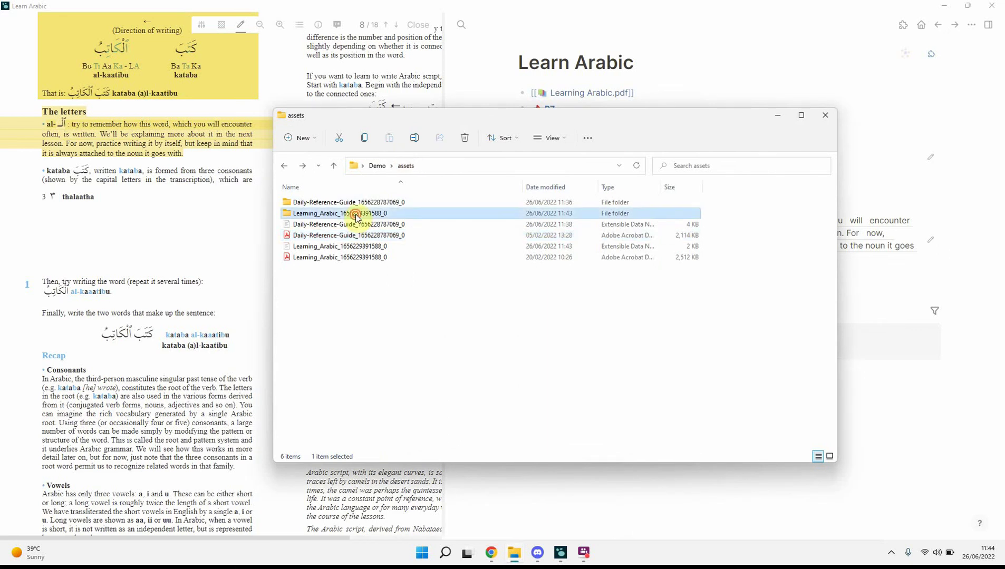
double_click(340, 213)
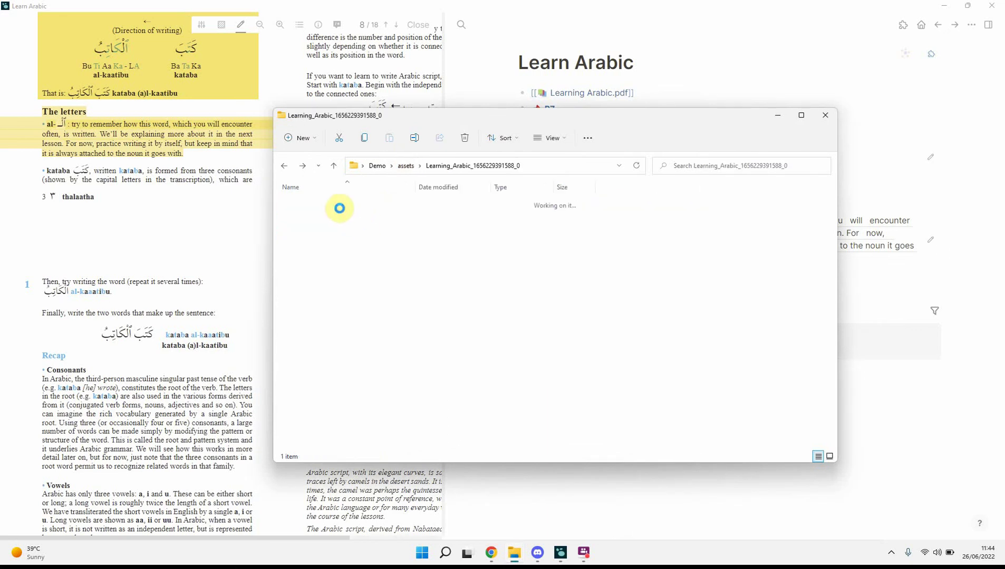
click(285, 165)
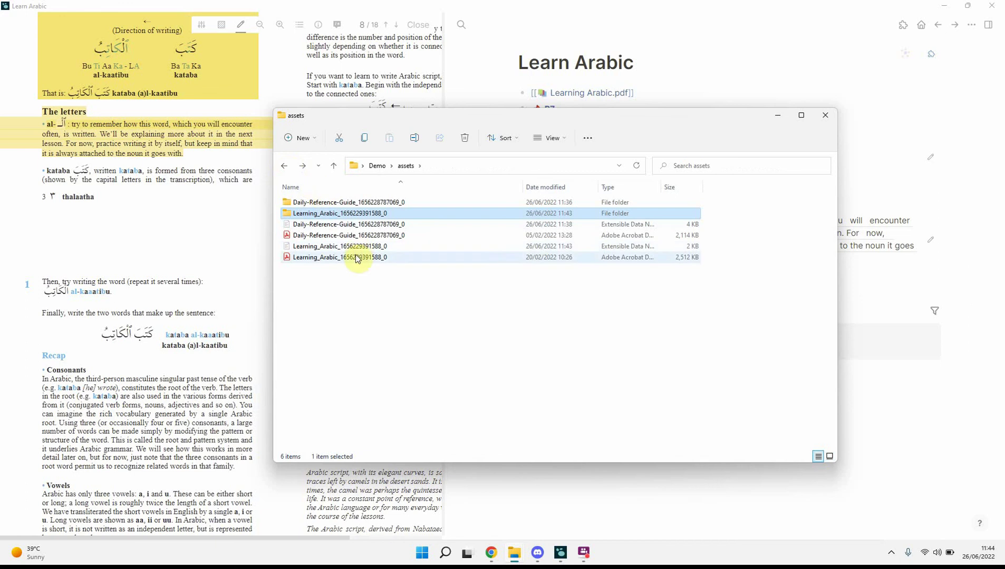
drag(385, 291, 337, 245)
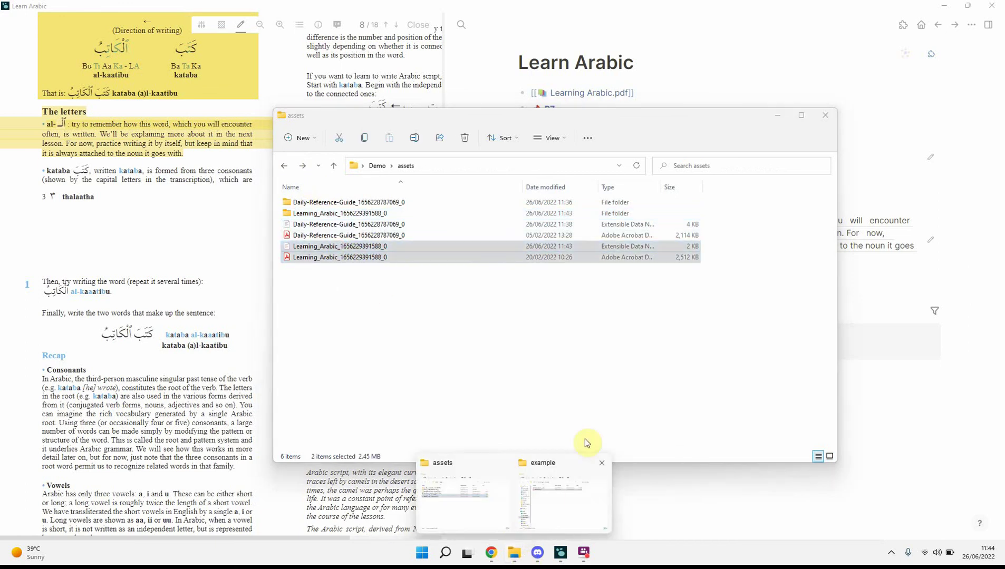
Step: Delete both PDFs from the Downloads example folder and close the Explorer windows and PDF viewer
click(548, 498)
key(ctrl+a)
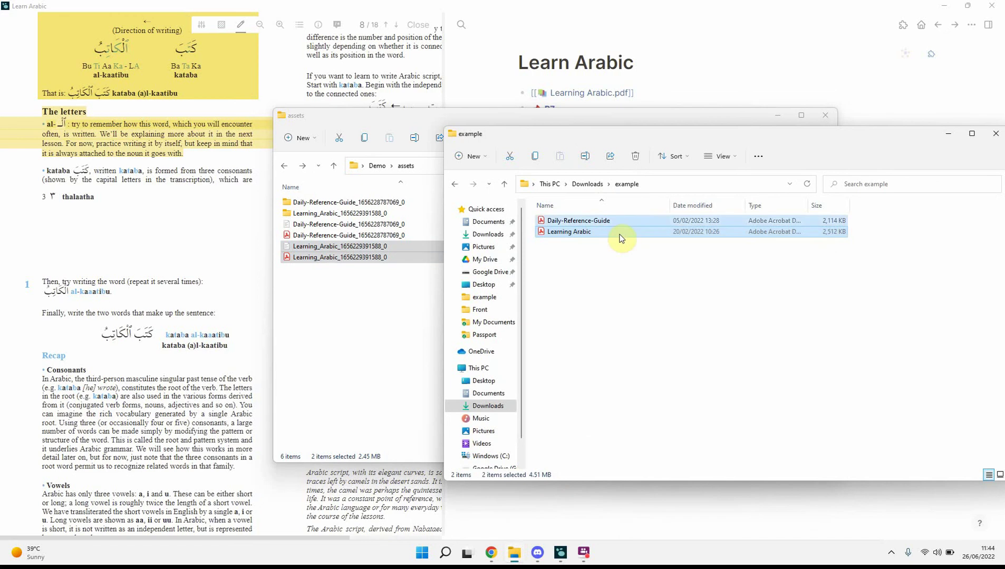
key(Delete)
key(Return)
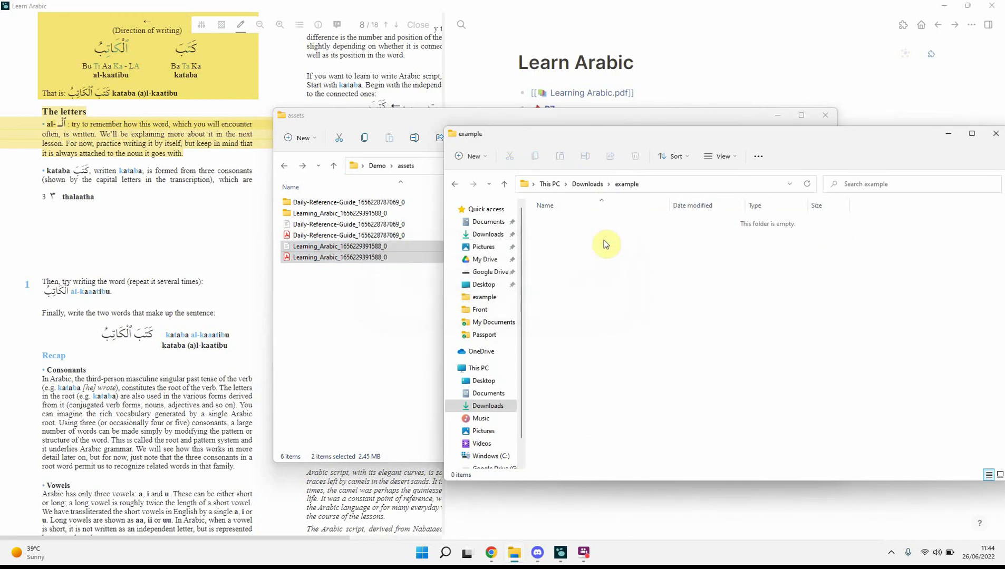
key(alt+F4)
key(alt+F4)
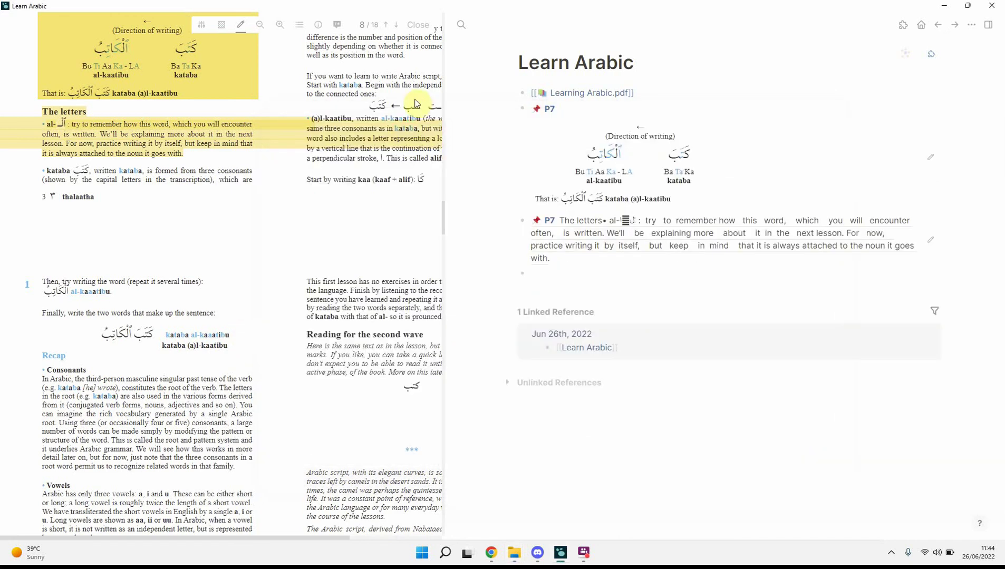
click(419, 25)
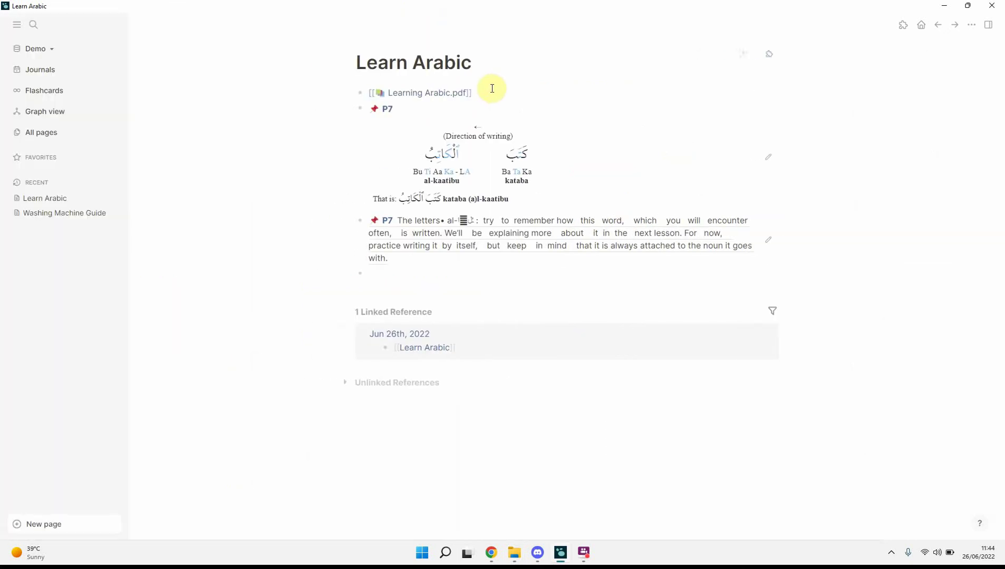
click(42, 72)
click(380, 124)
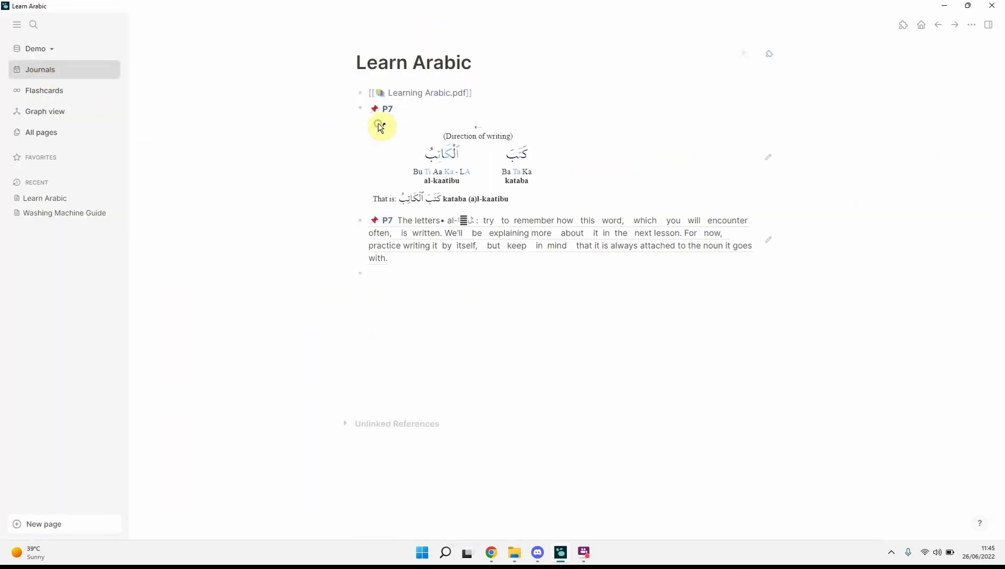
click(414, 95)
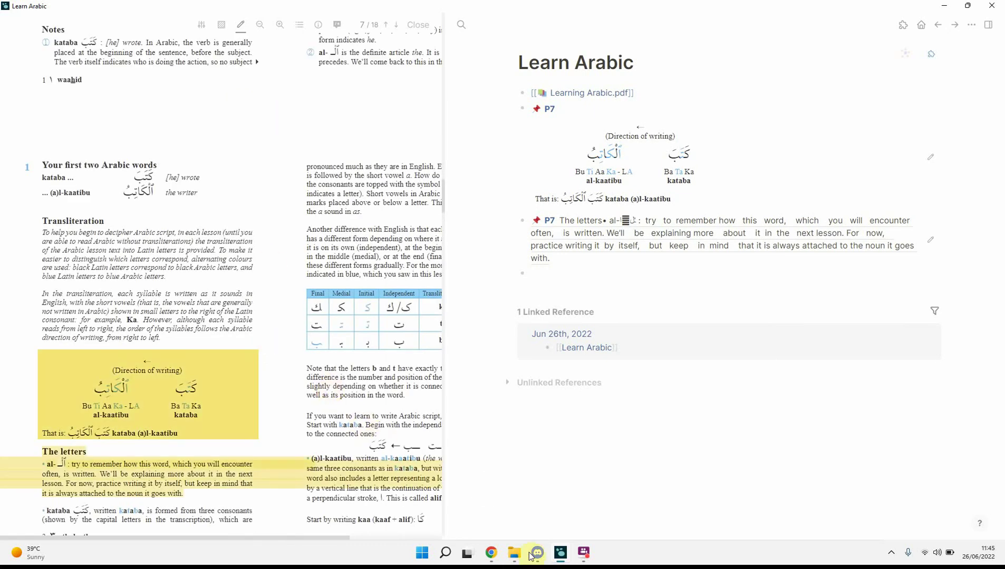
mouse_move(514, 552)
click(472, 504)
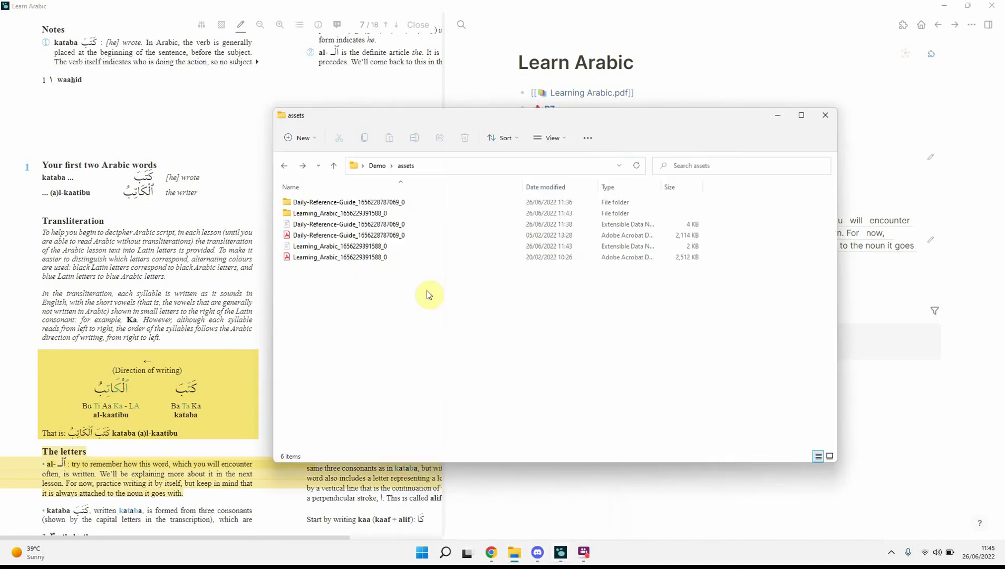
click(895, 484)
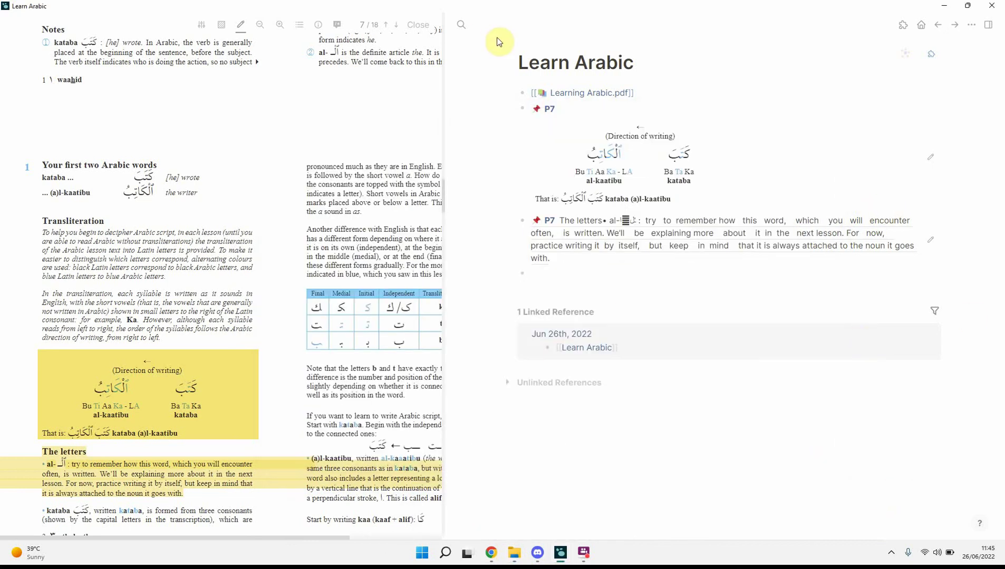
click(425, 25)
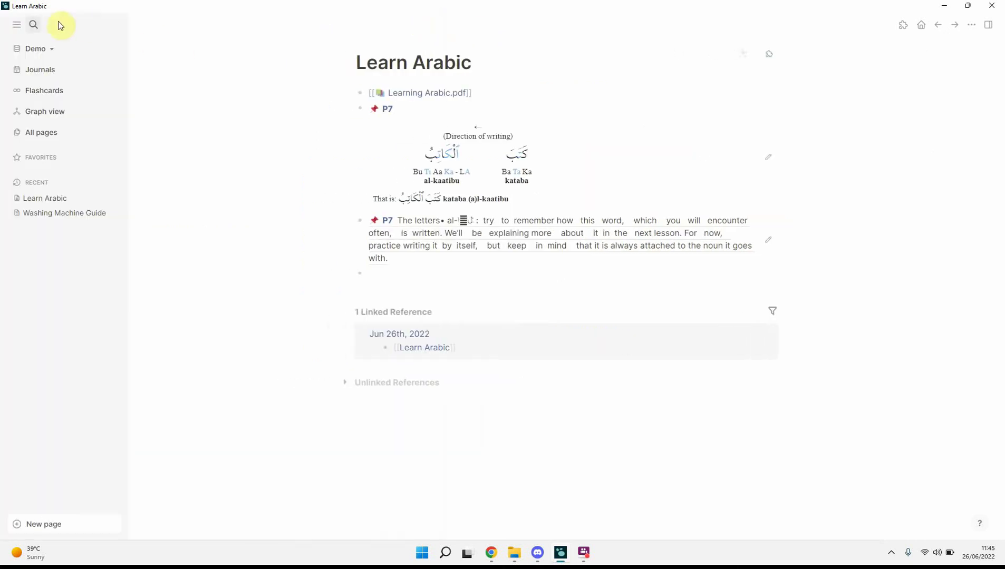
Step: Search 'washin' and open the Washing Machine Guide page
click(33, 24)
text(washin)
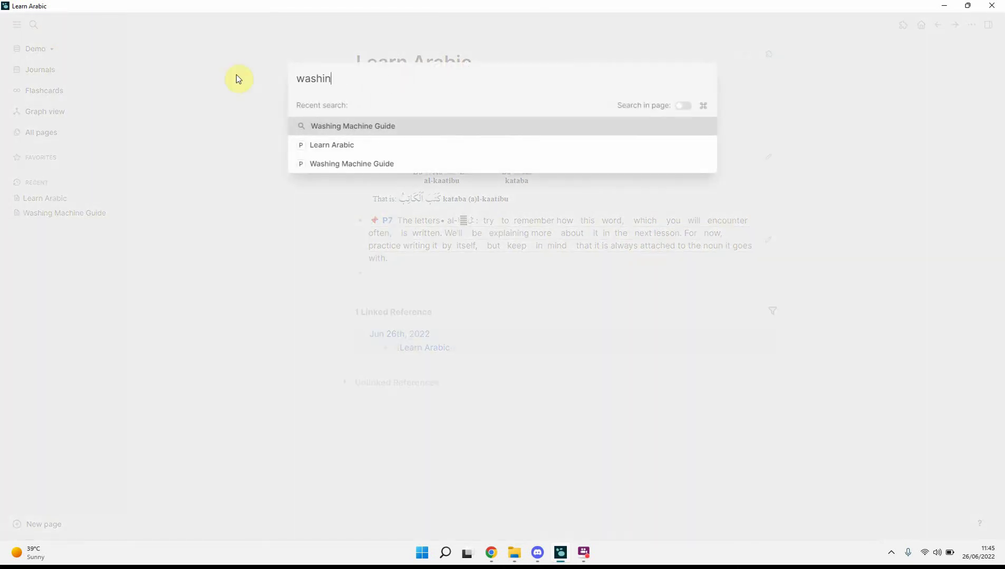
click(380, 135)
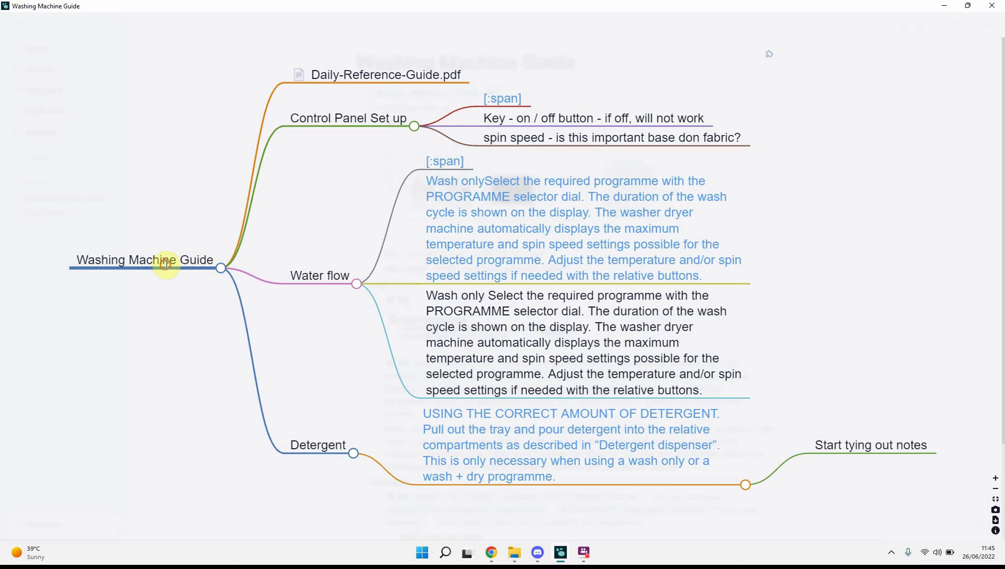
Step: View the guide as a mind map, collapsing Water flow, Control Panel Set up and Detergent, re-expanding Water flow
drag(167, 265, 470, 78)
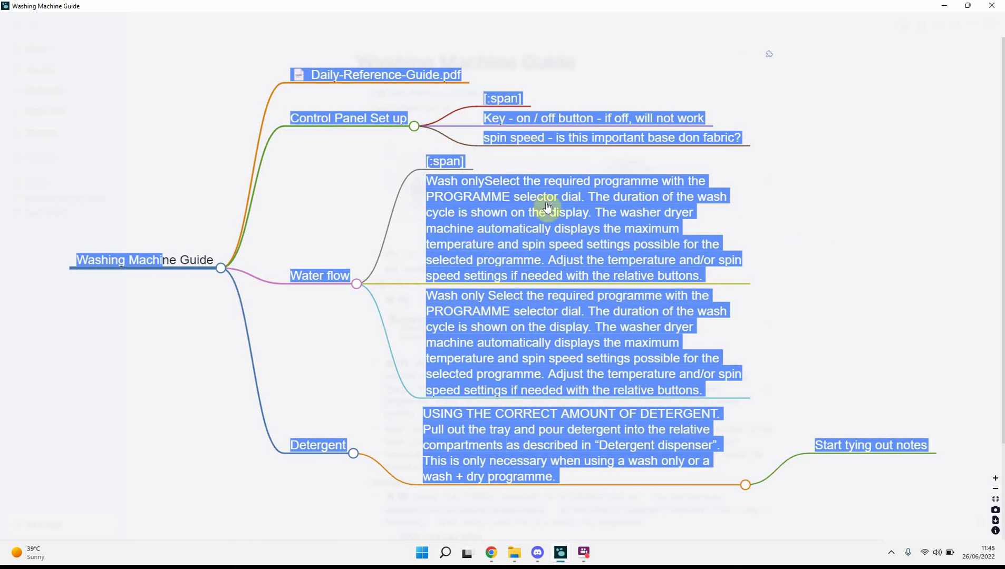
click(355, 285)
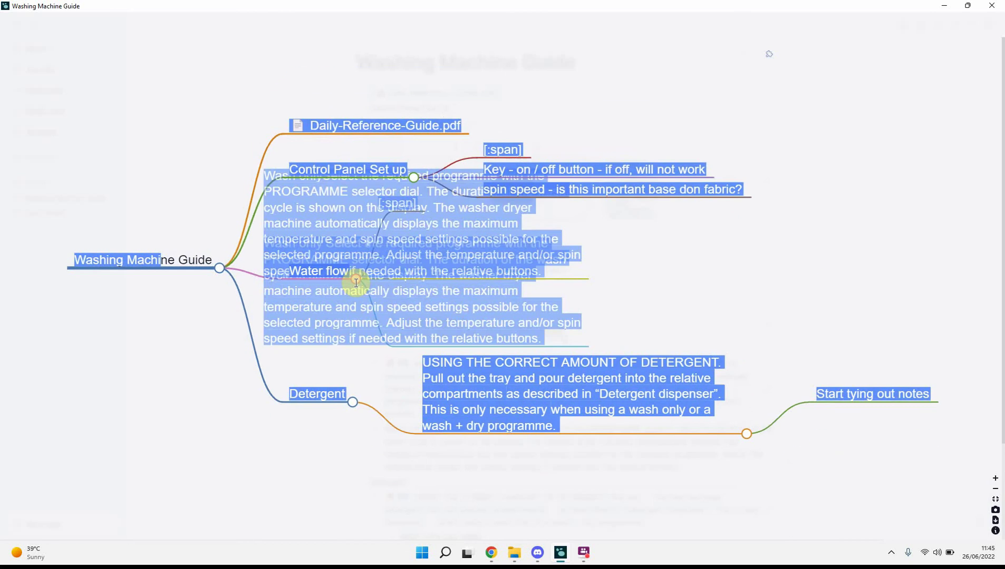
click(414, 248)
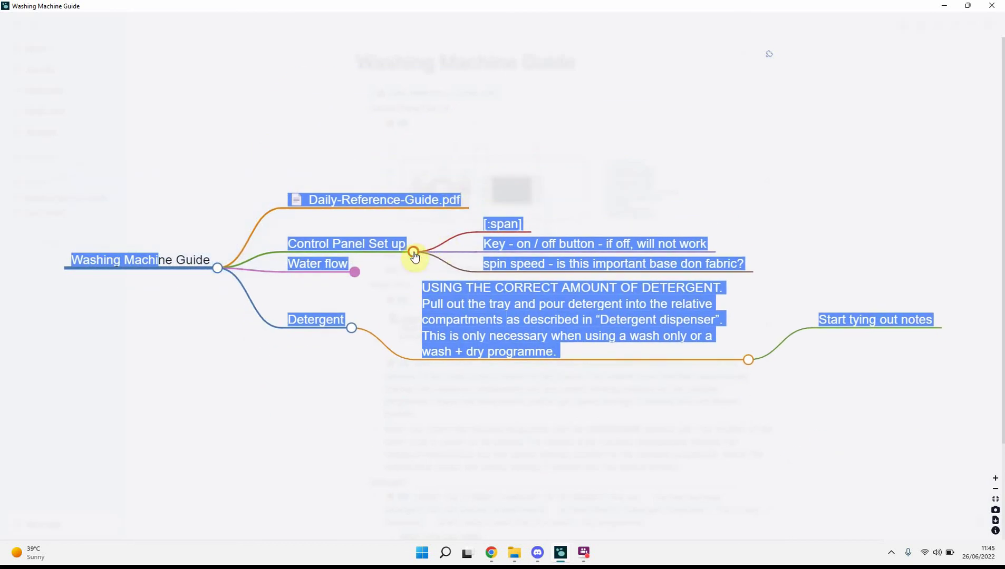
click(352, 322)
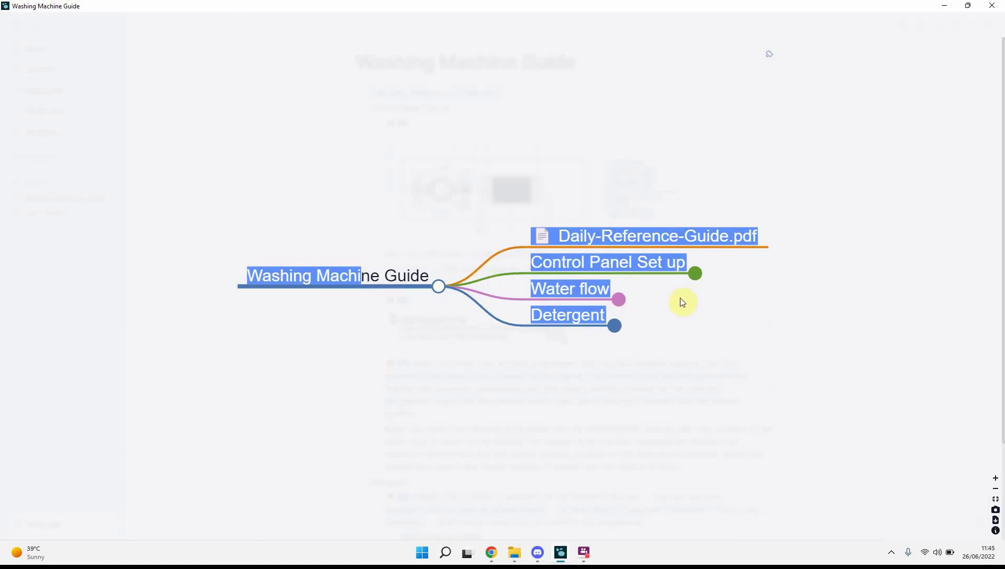
click(618, 300)
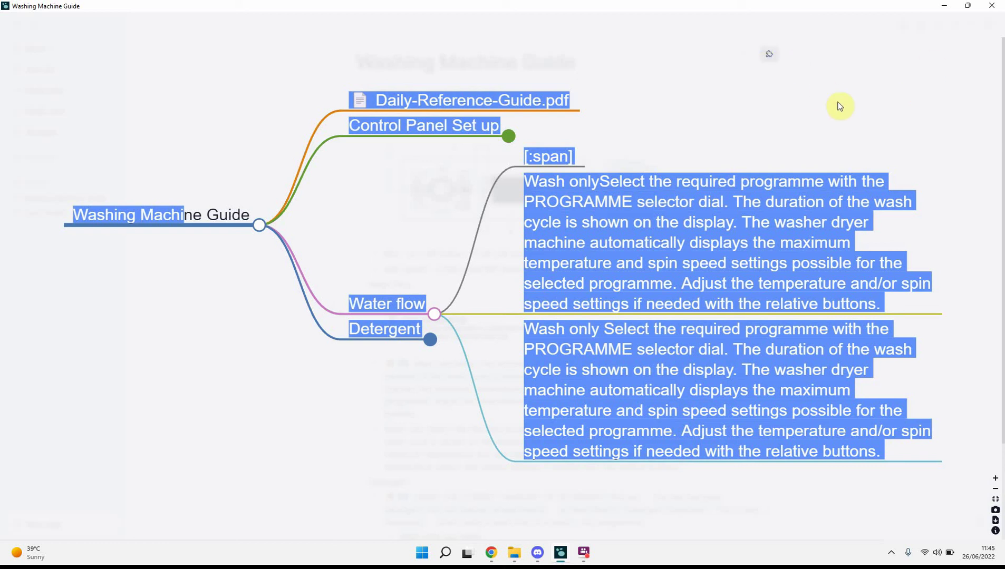
key(Escape)
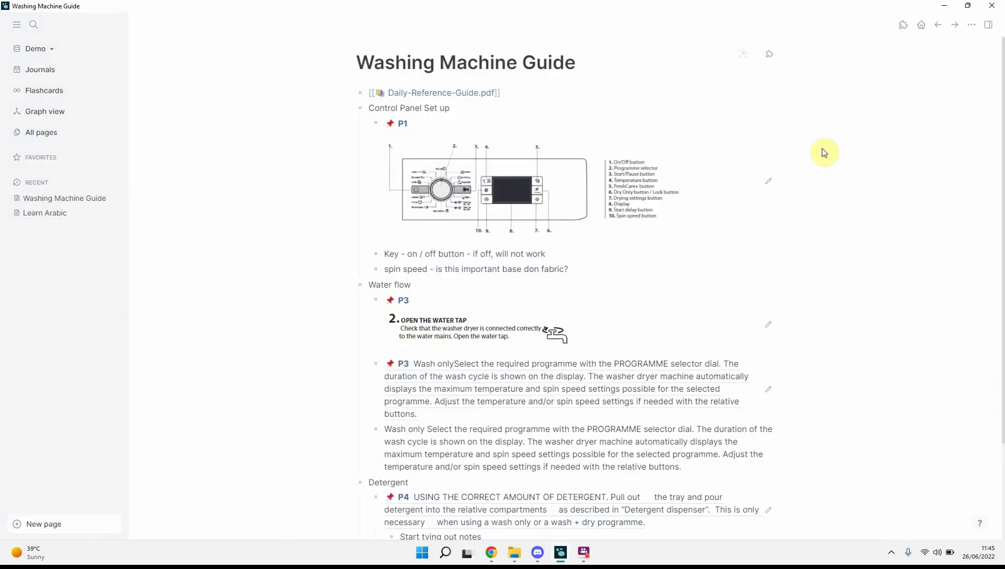